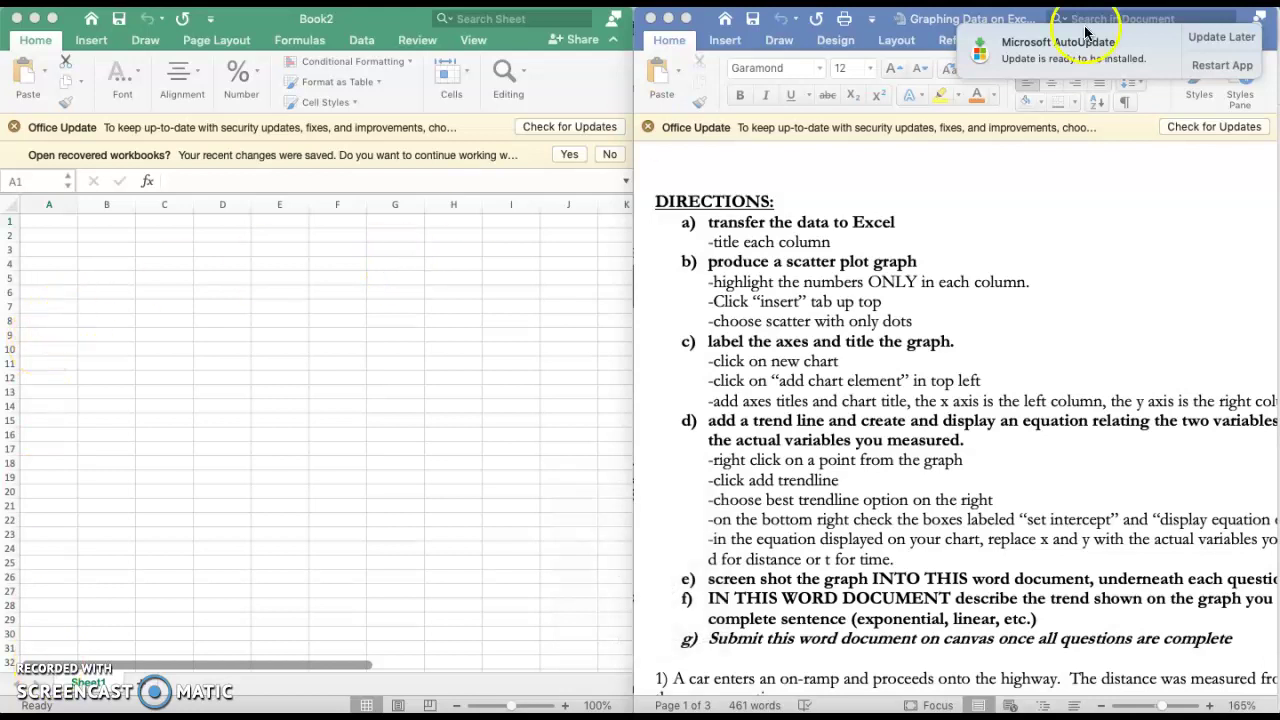
Postpone the Microsoft AutoUpdate installation.
click(1218, 37)
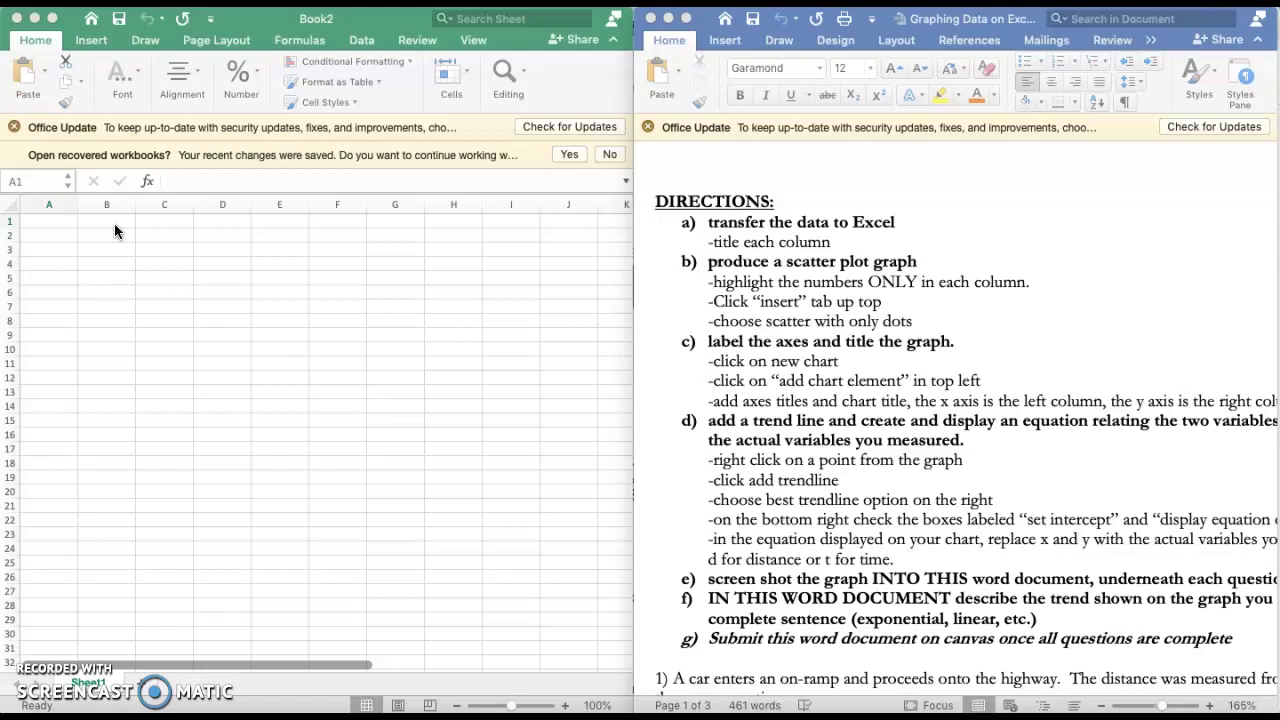
click(94, 228)
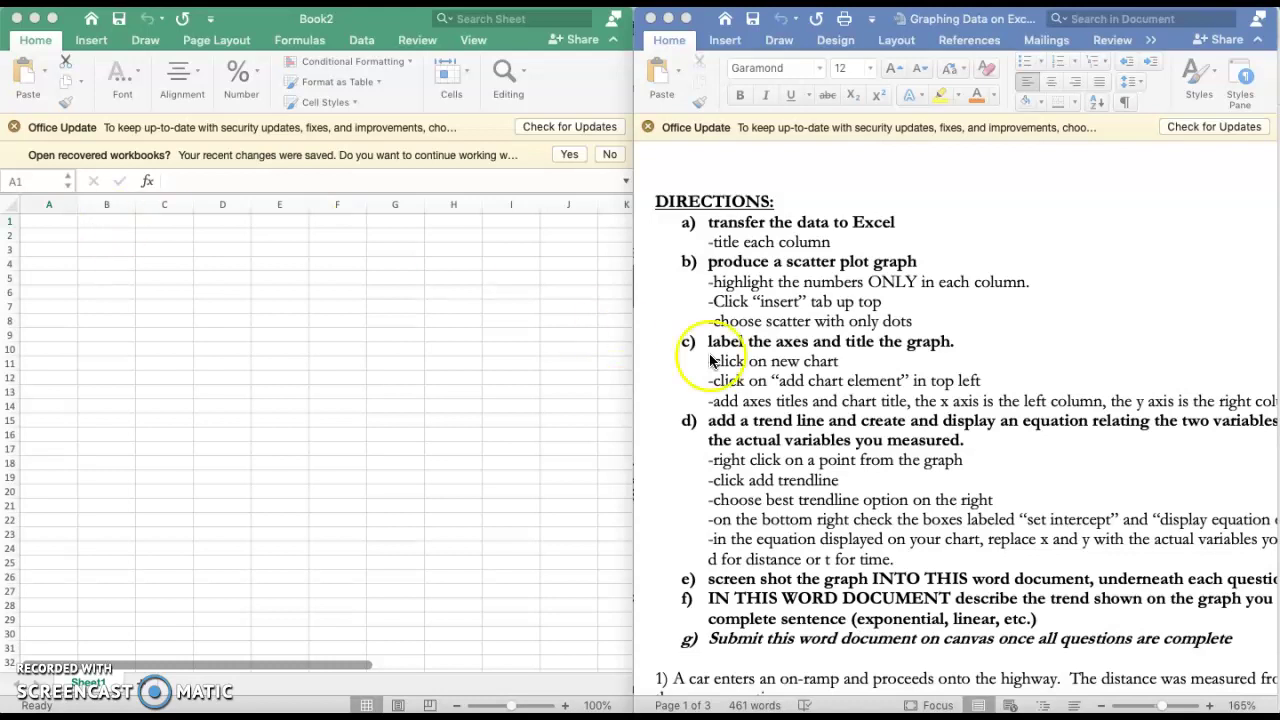
Read through the assignment directions and the question 1 description with its time and distance table.
scroll(845, 375, up, 3)
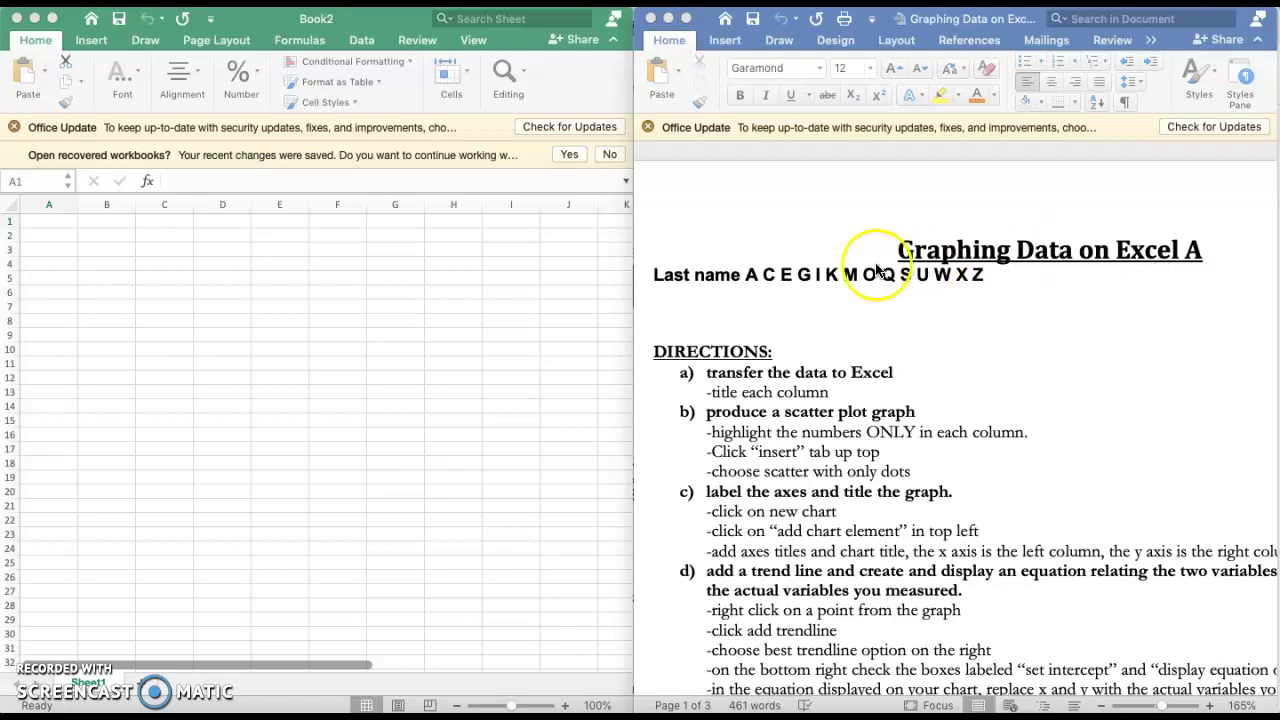
scroll(1097, 354, down, 5)
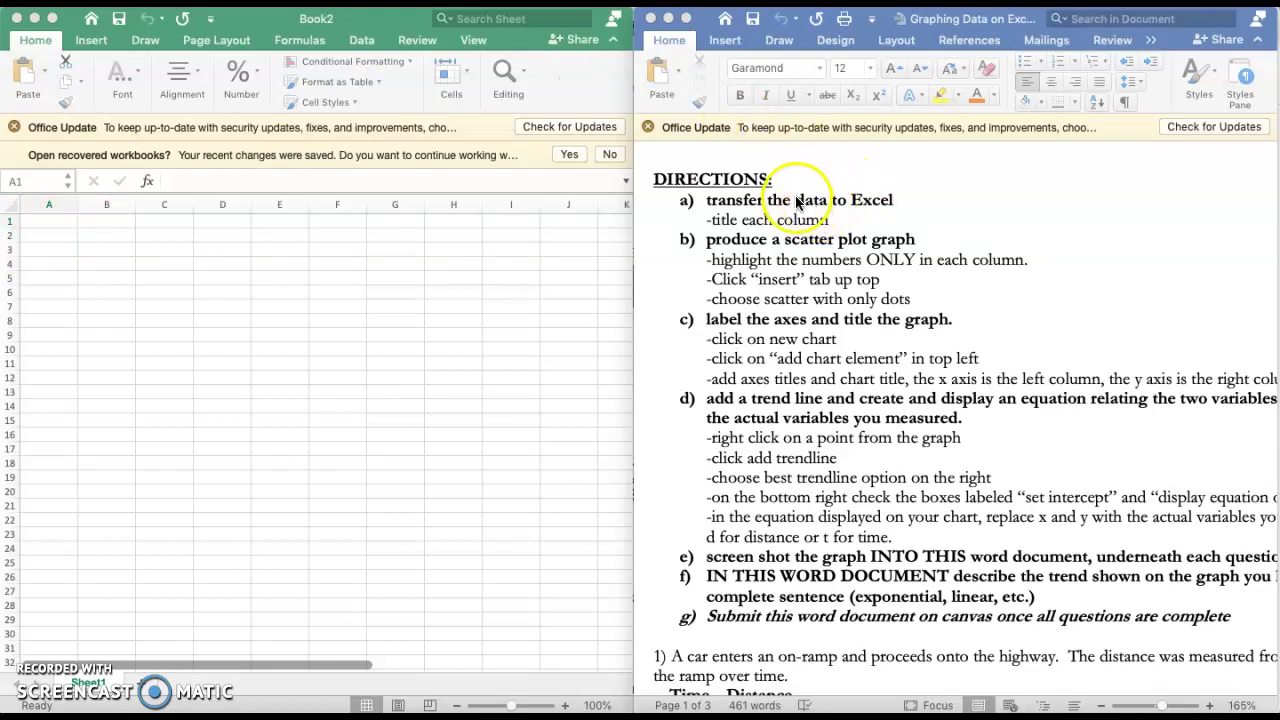
scroll(766, 443, down, 5)
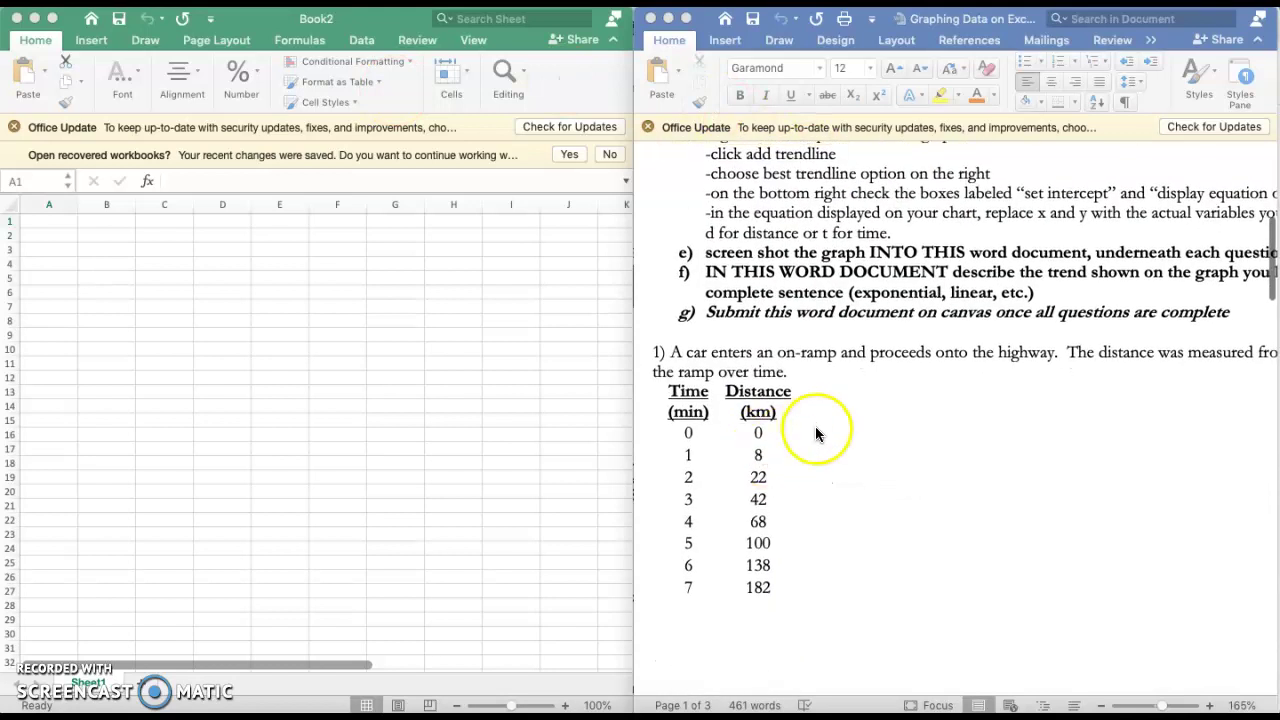
scroll(815, 432, up, 3)
scroll(815, 432, down, 3)
scroll(814, 432, up, 7)
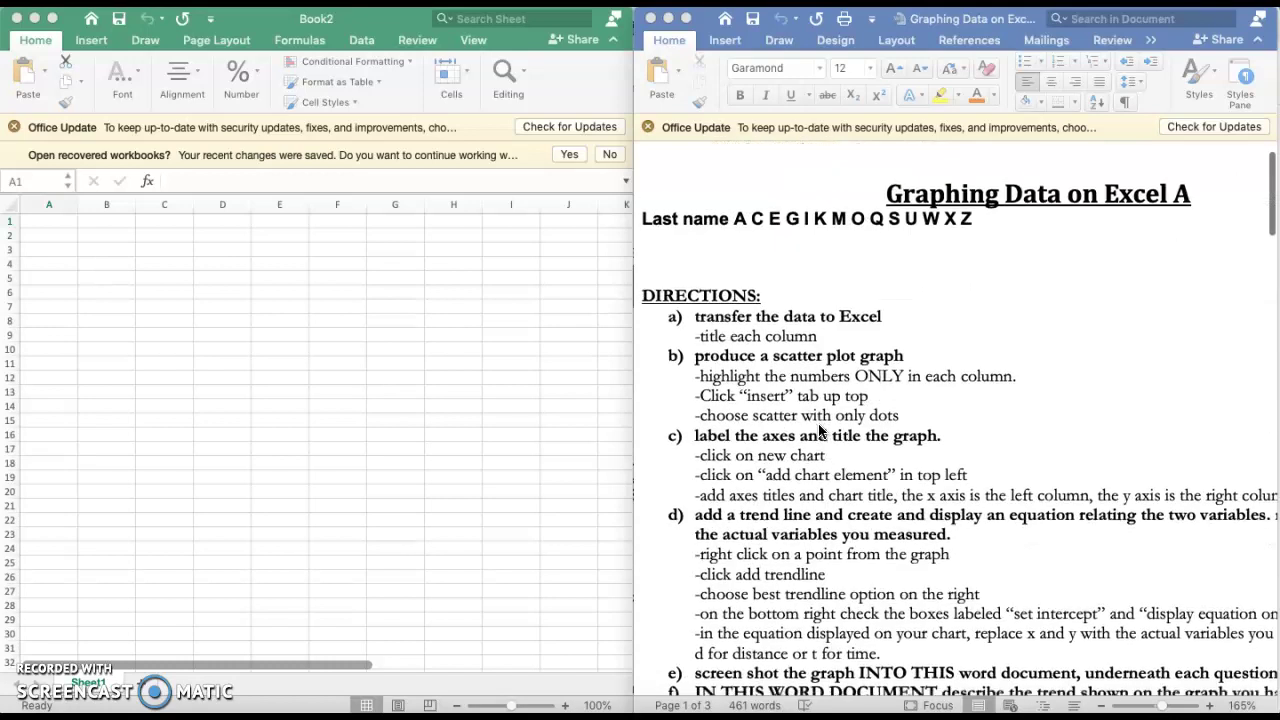
click(827, 363)
drag(828, 346, 700, 328)
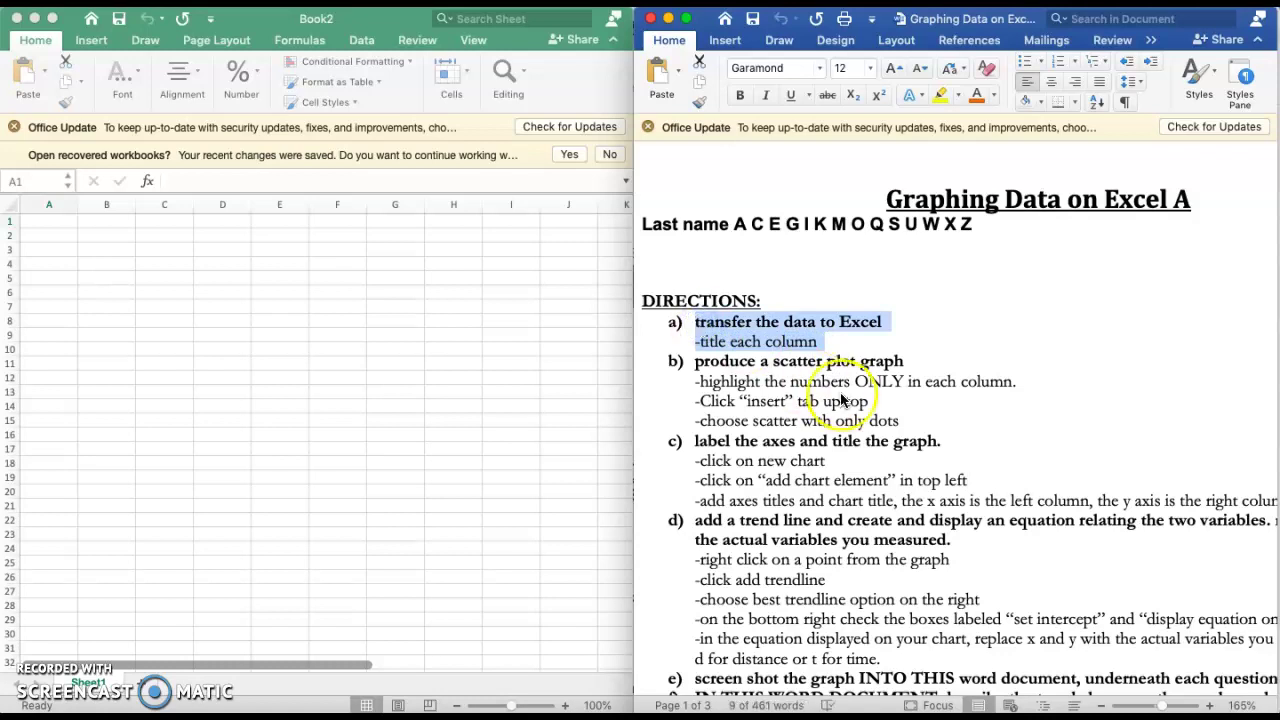
click(708, 332)
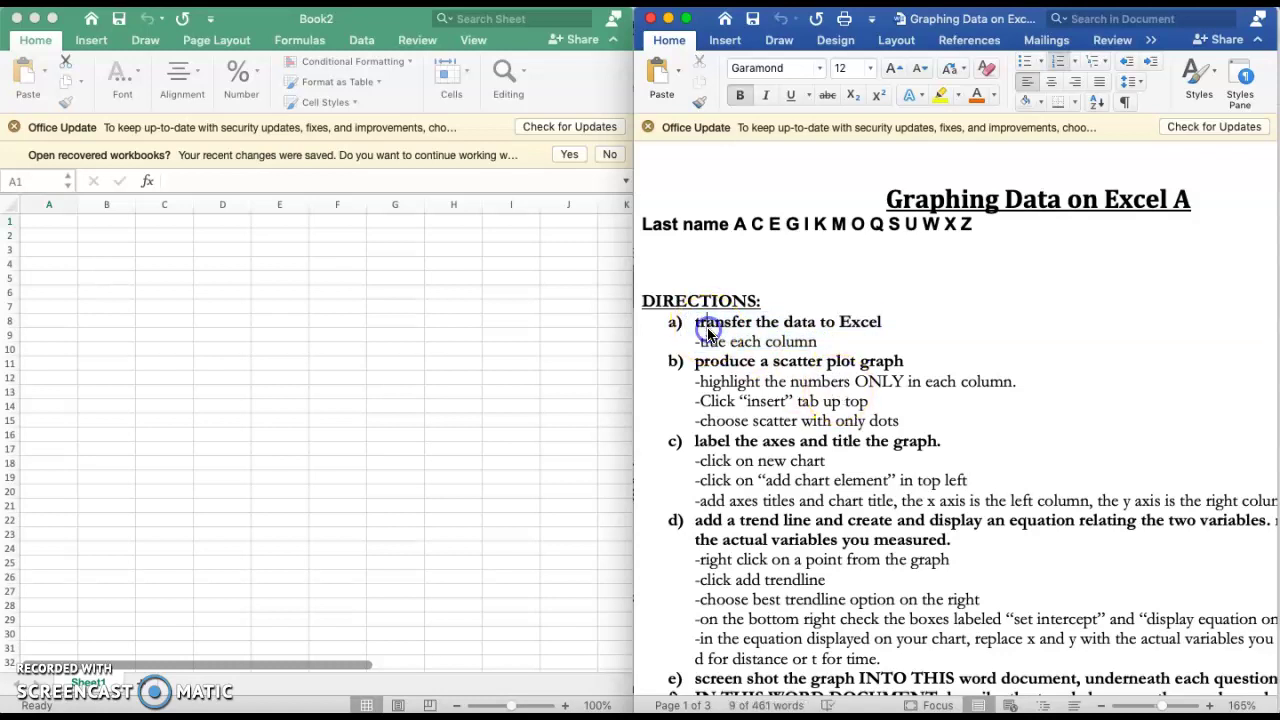
scroll(708, 334, down, 3)
scroll(708, 334, down, 8)
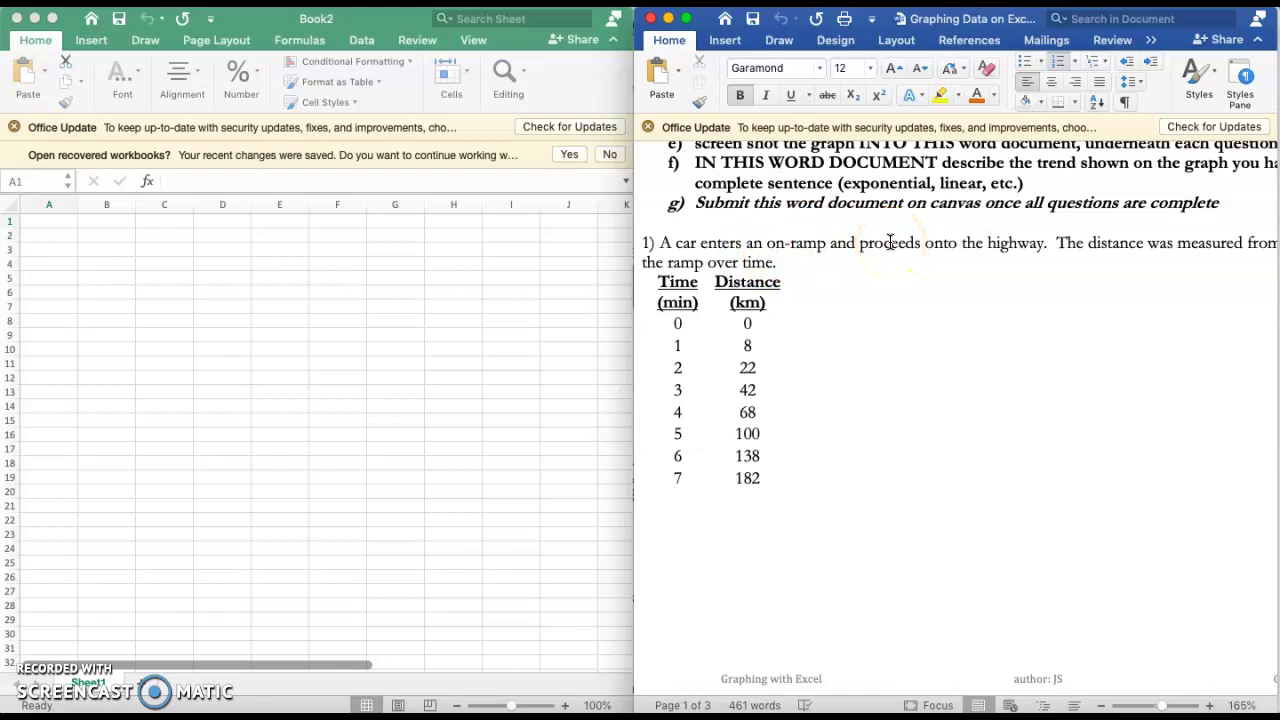
scroll(1110, 214, right, 5)
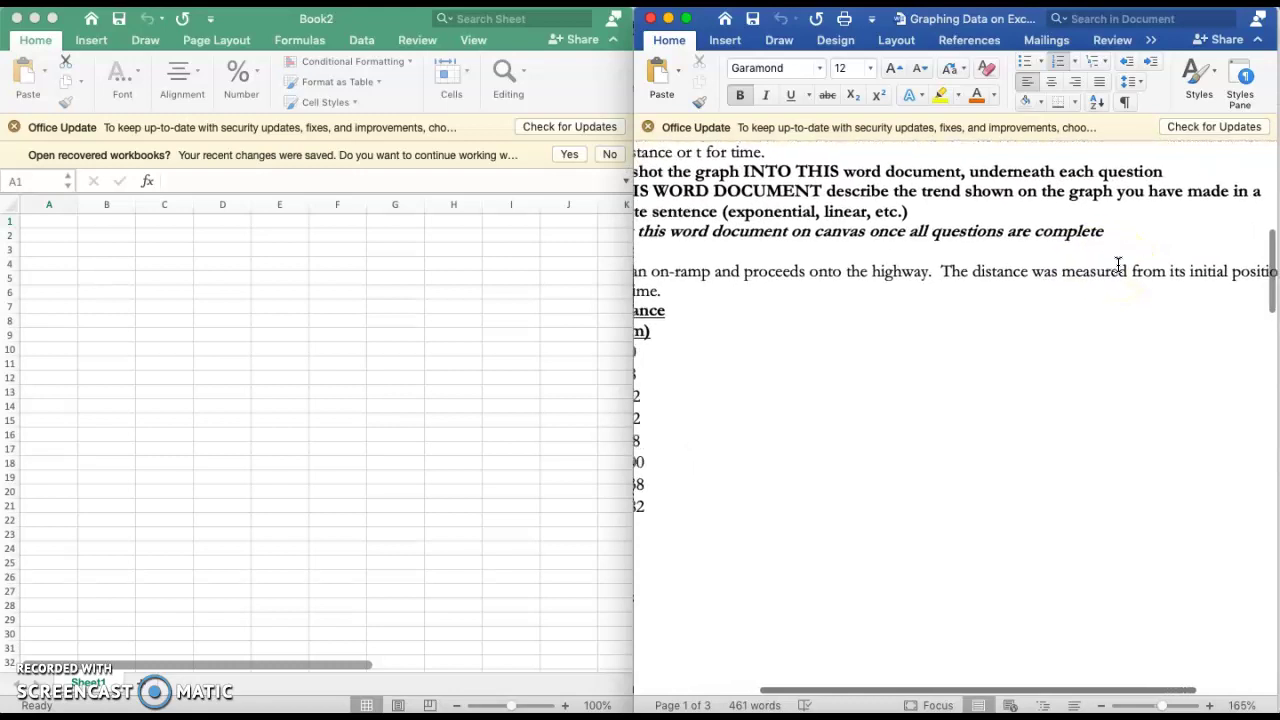
scroll(1118, 265, left, 5)
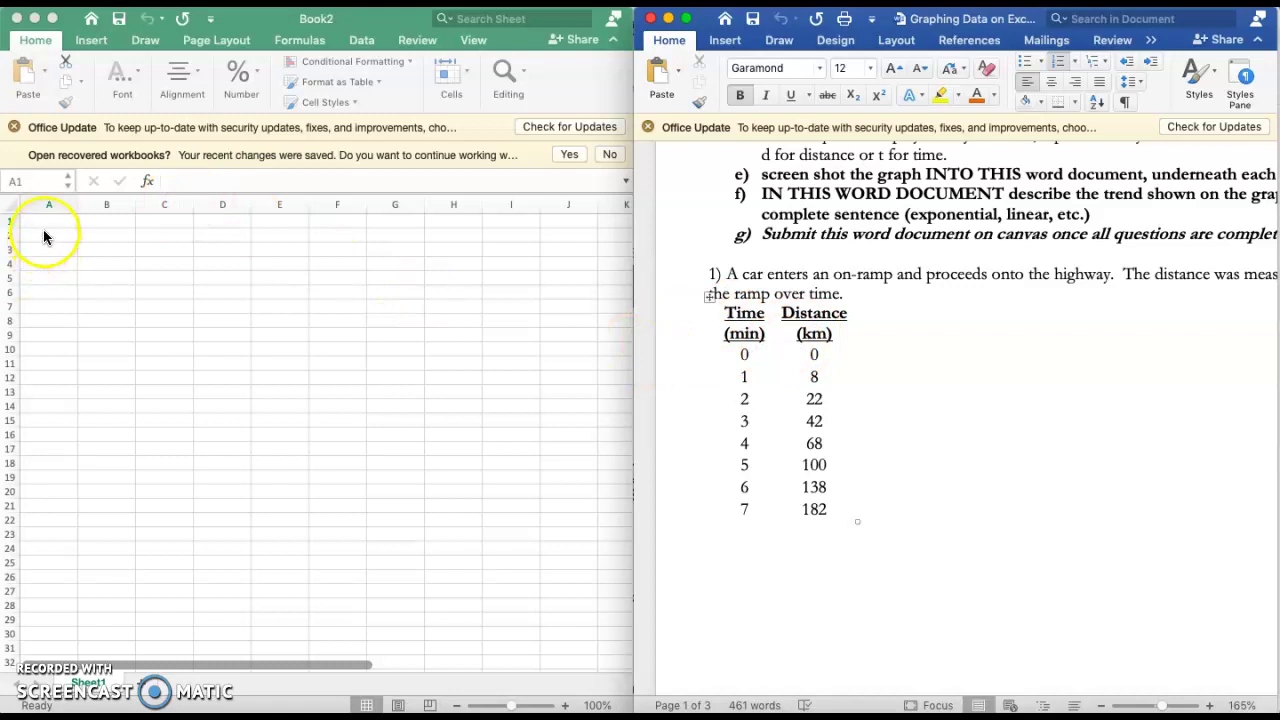
Enter the headings "Time (min)" in A1 and "Distance (km)" in B1, and widen column B to fit its heading.
click(43, 227)
text(Time (min)
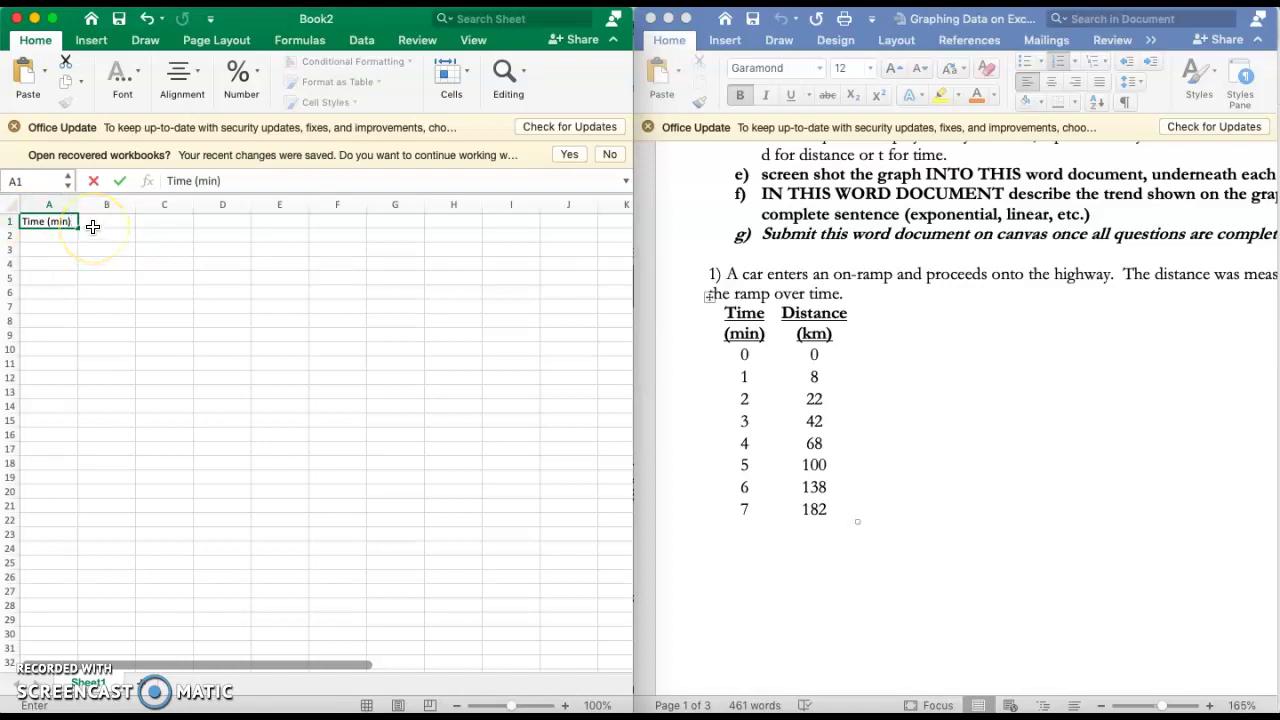
click(92, 224)
text(Distance (km)
click(203, 250)
drag(137, 204, 142, 205)
Fill A2:A9 with the time values 0, 1, 2, 3, 4, 5, 6 and 7.
click(52, 237)
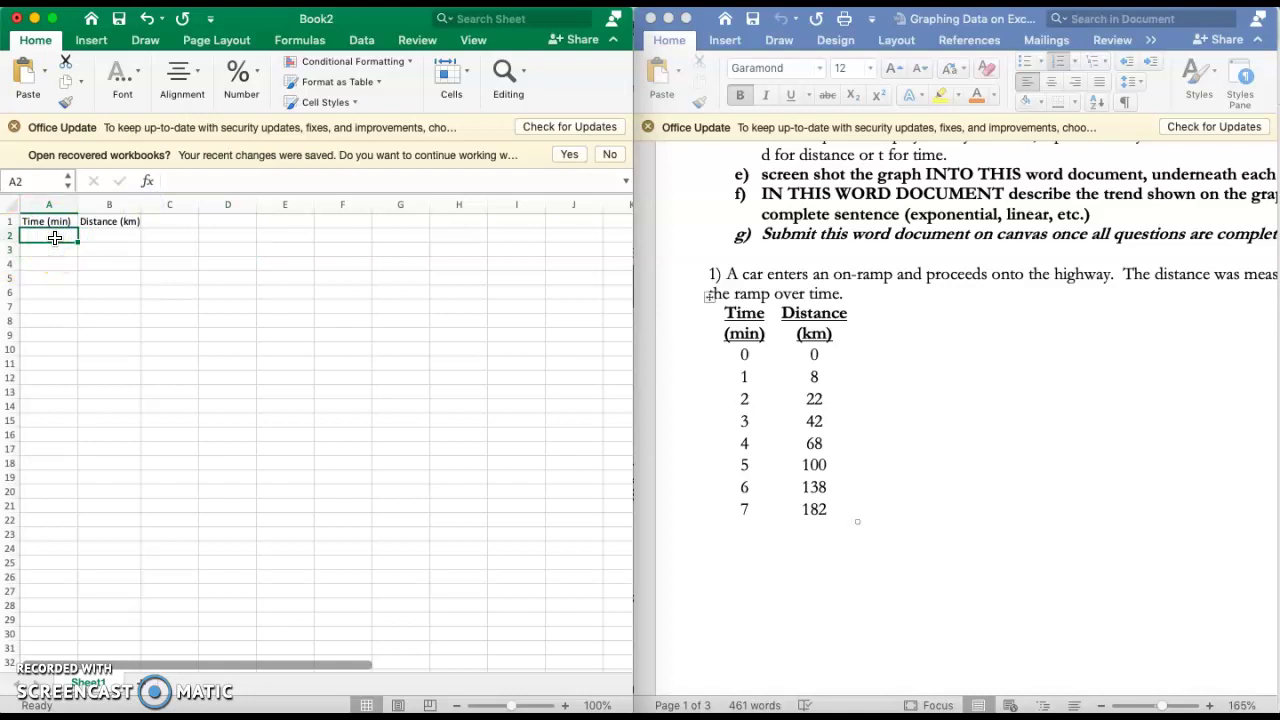
text(0)
key(Return)
text(1)
key(Return)
text(2)
key(Return)
text(3)
key(Return)
text(4)
key(Return)
text(5)
key(Return)
text(6)
key(Return)
text(7)
key(Return)
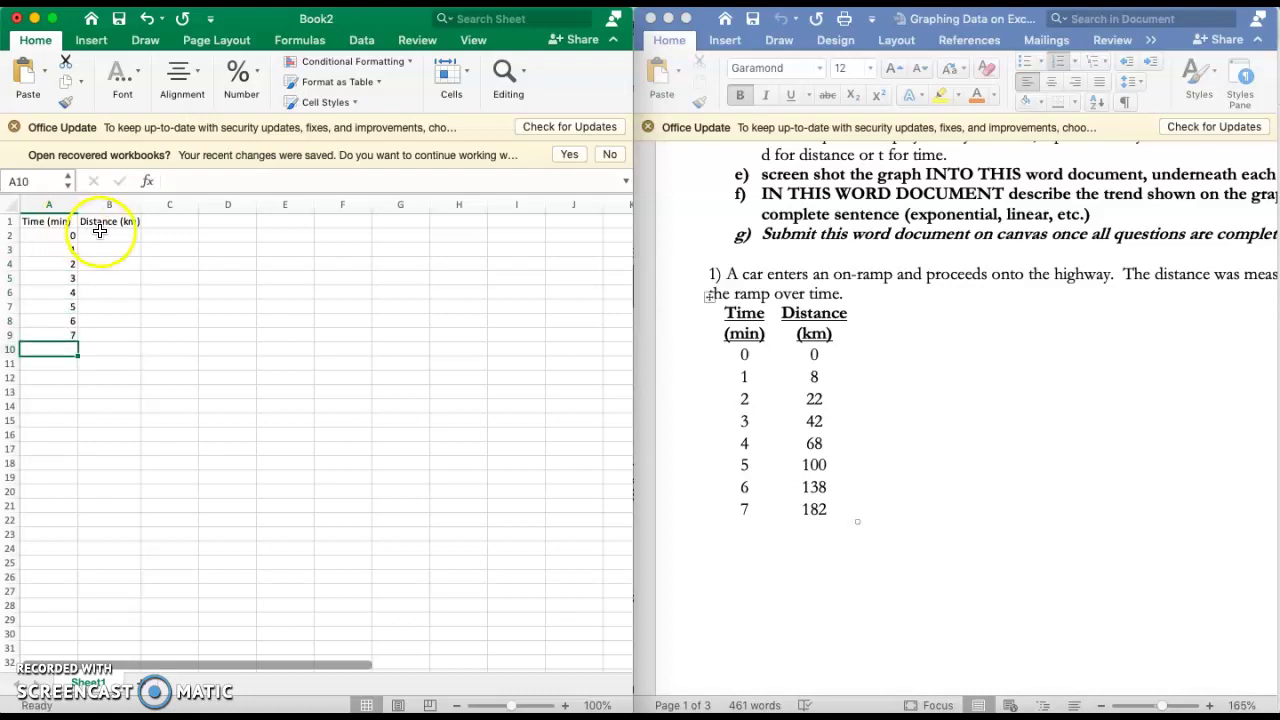
Fill B2:B9 with the distance values 0, 8, 22, 42, 68, 100, 138 and 182.
click(105, 236)
text(0)
key(Return)
text(8)
key(Return)
text(22)
key(Return)
text(42)
key(Return)
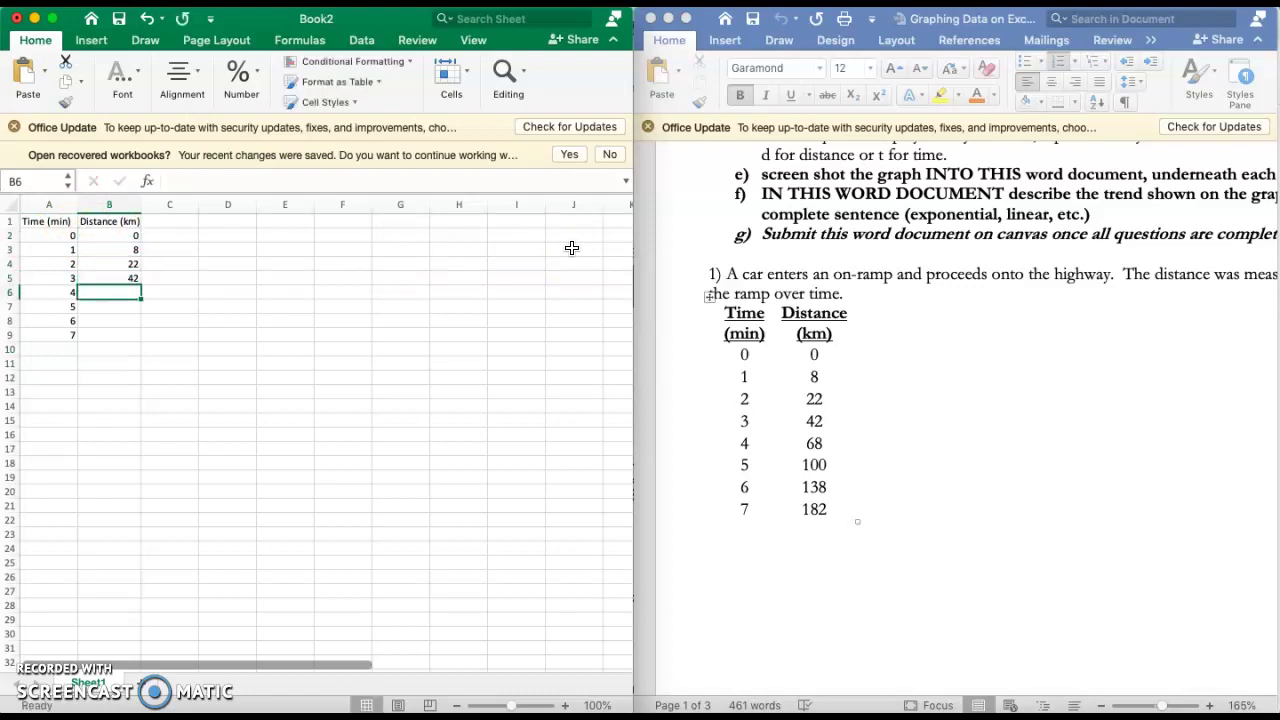
text(68)
key(Return)
text(100)
key(Return)
text(138)
key(Return)
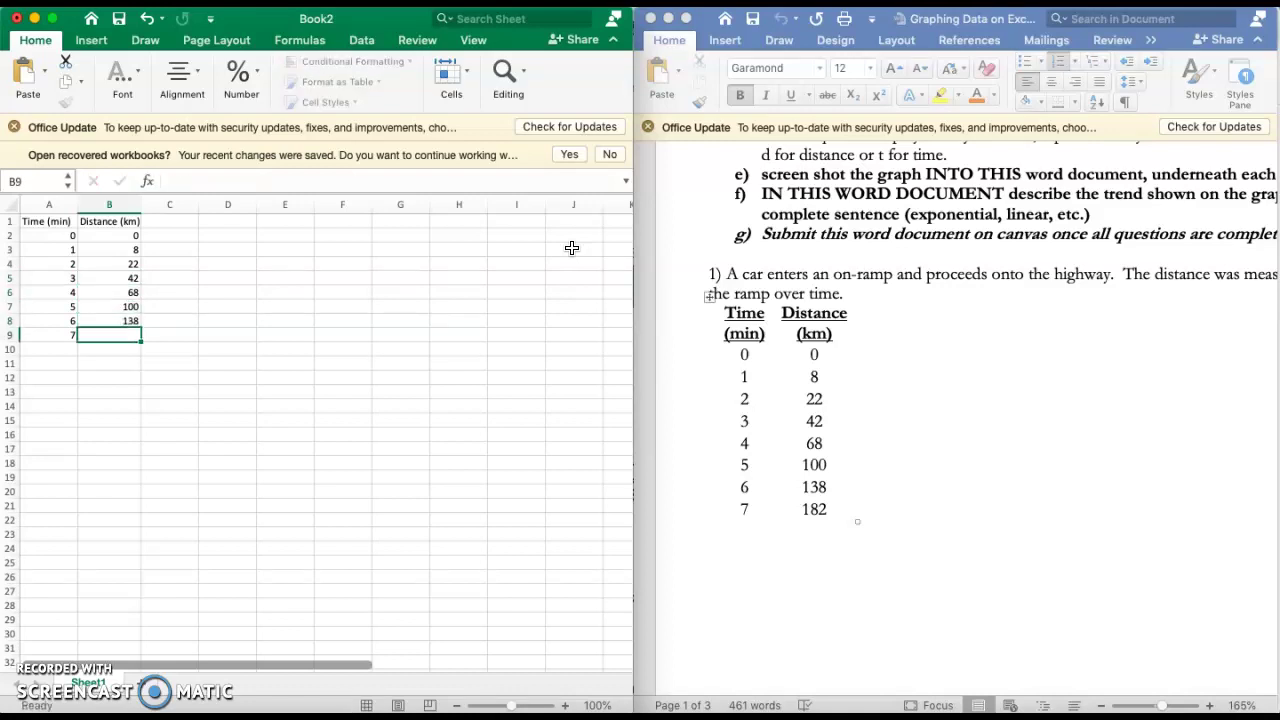
text(182)
key(Return)
key(Left)
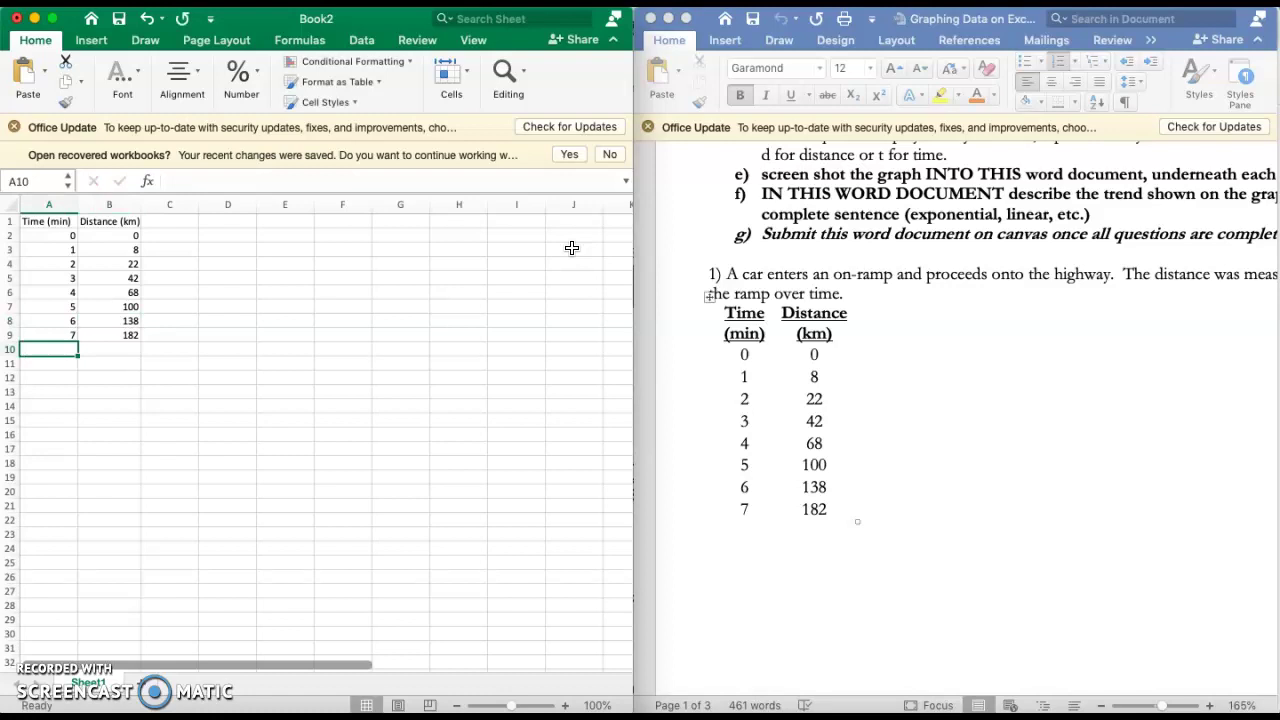
key(Up)
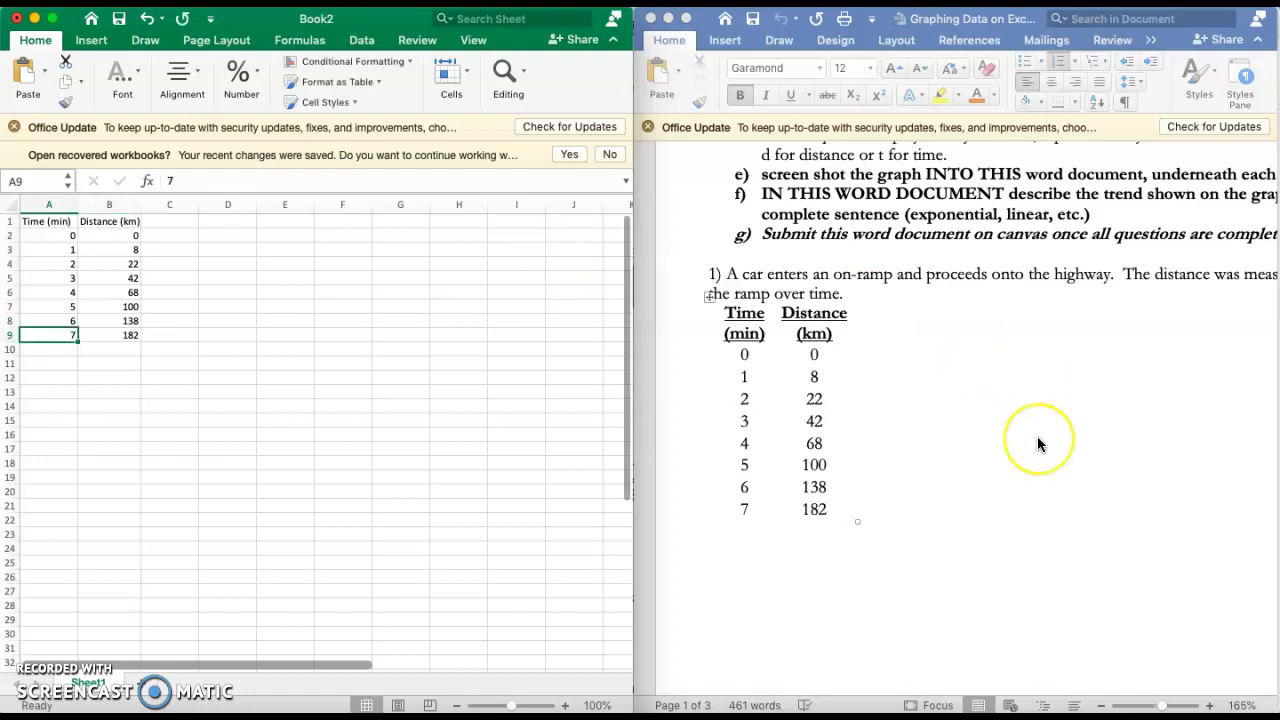
Following direction b, insert a scatter chart with only dots from the numbers in A2:B9, leaving out the headings.
scroll(1037, 436, up, 1)
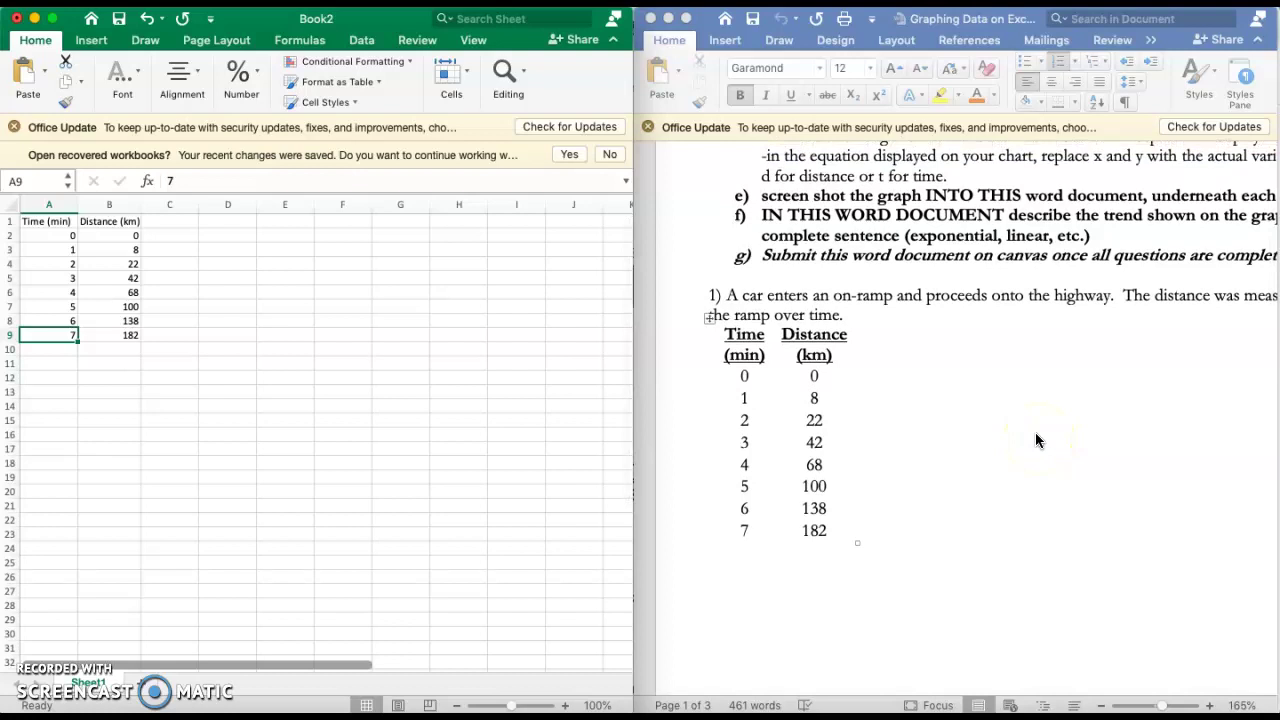
scroll(1035, 435, up, 10)
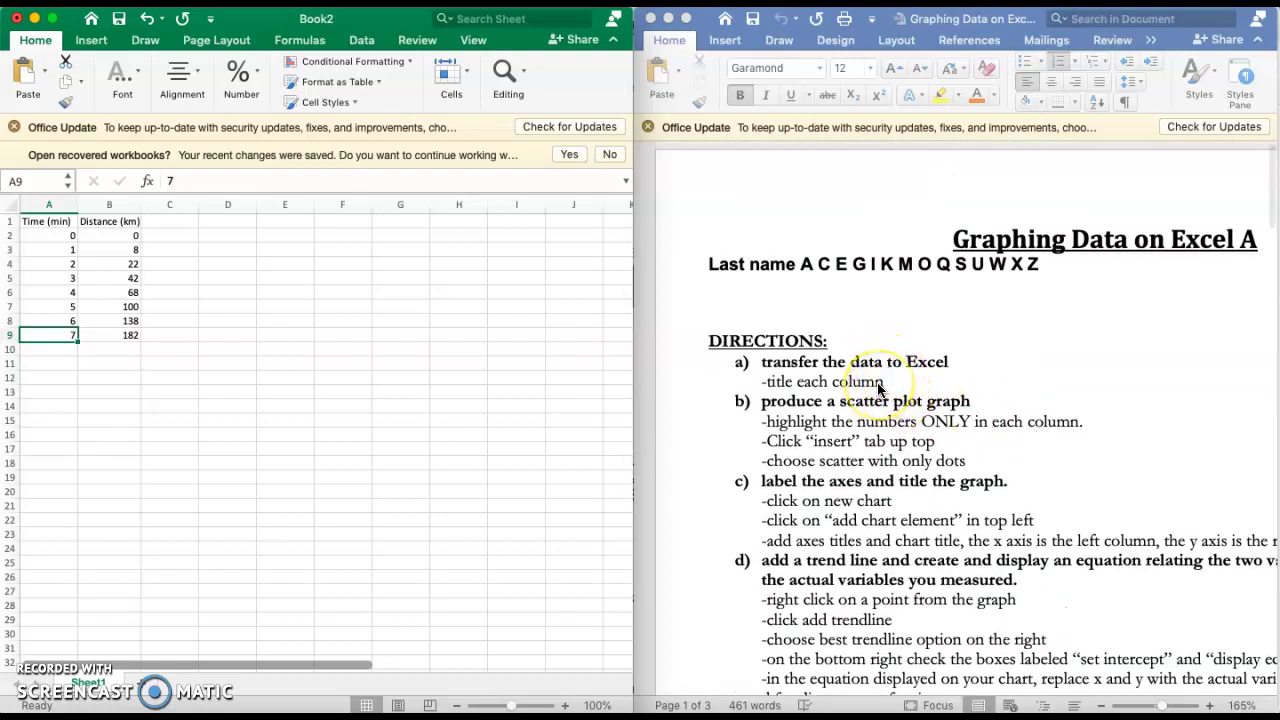
scroll(880, 388, down, 1)
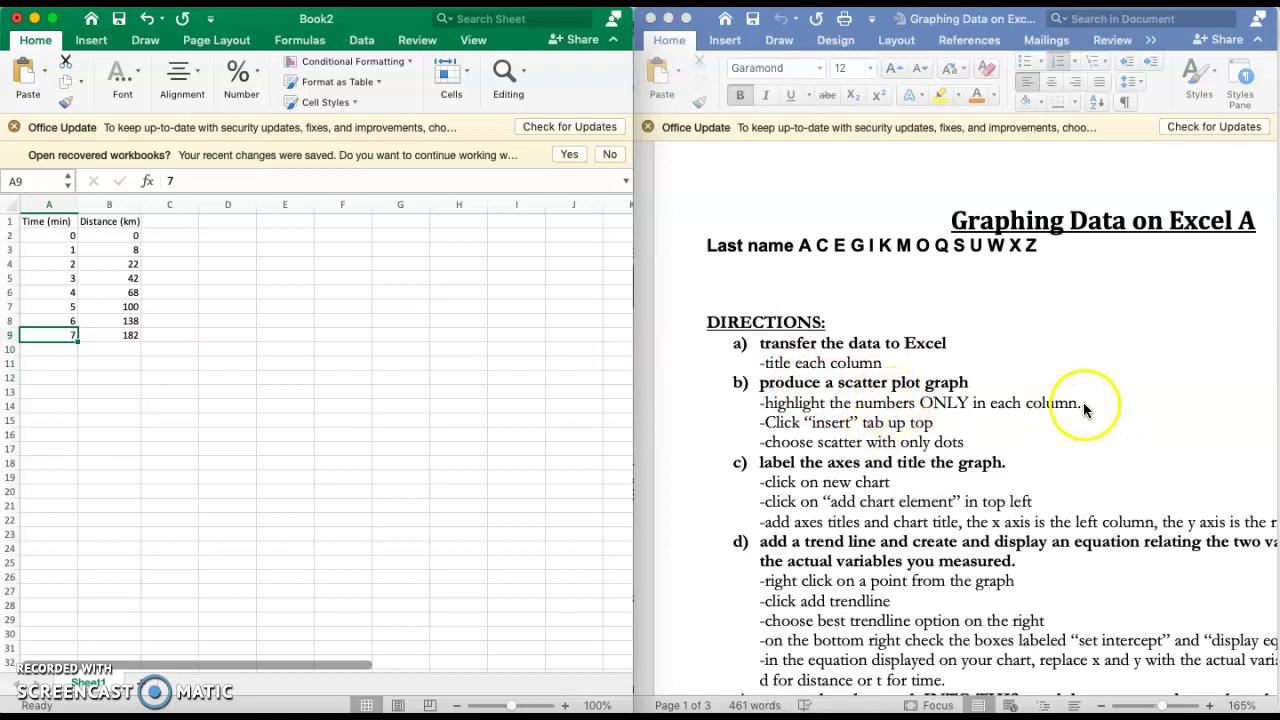
click(950, 403)
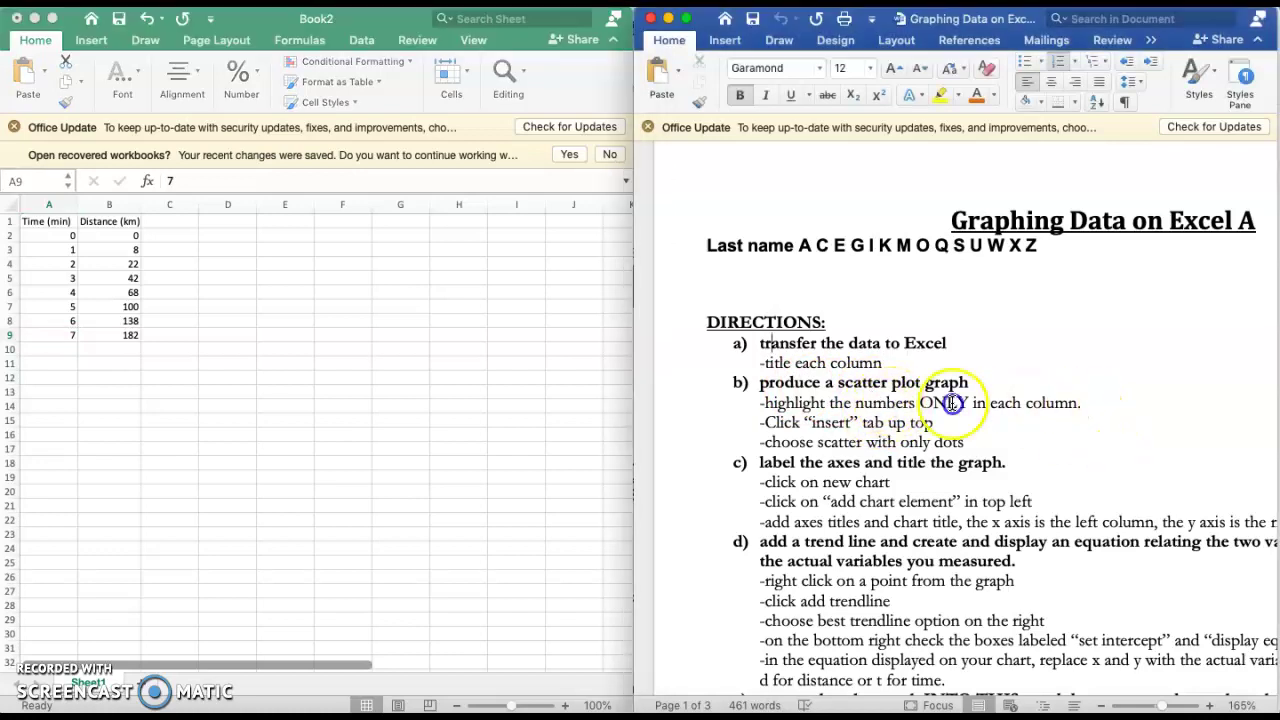
triple_click(784, 400)
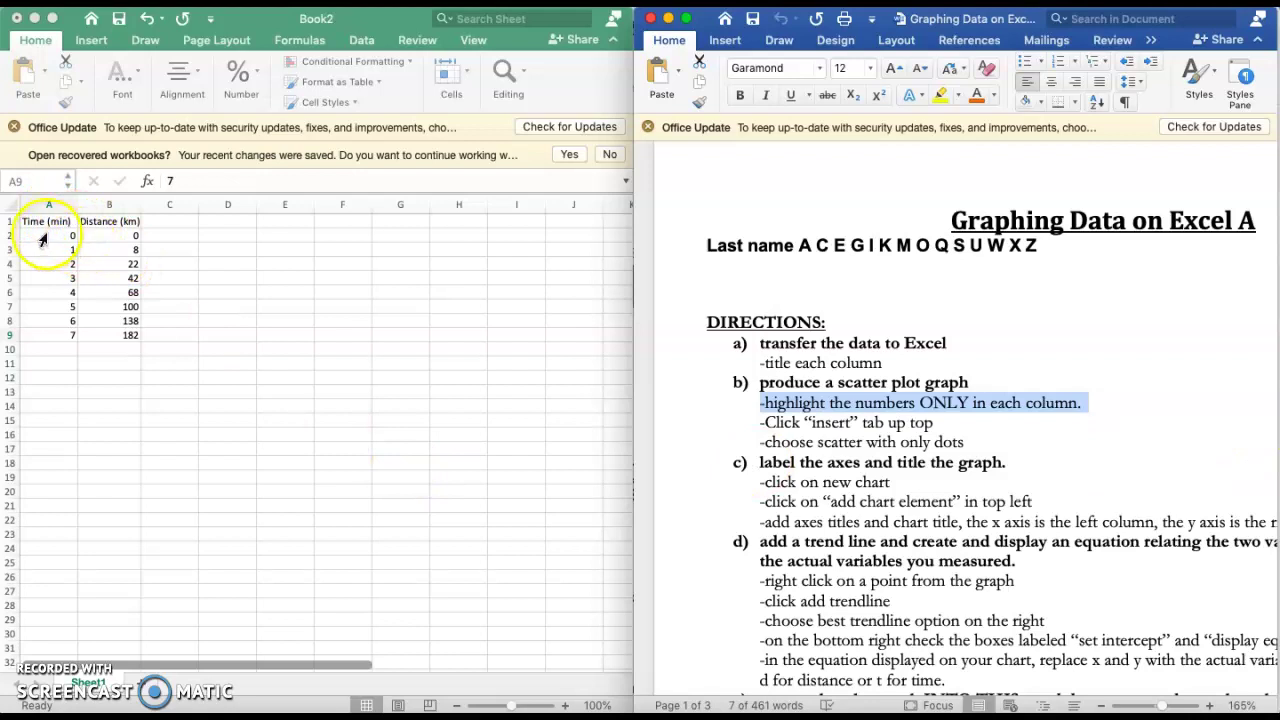
click(40, 232)
drag(45, 235, 117, 335)
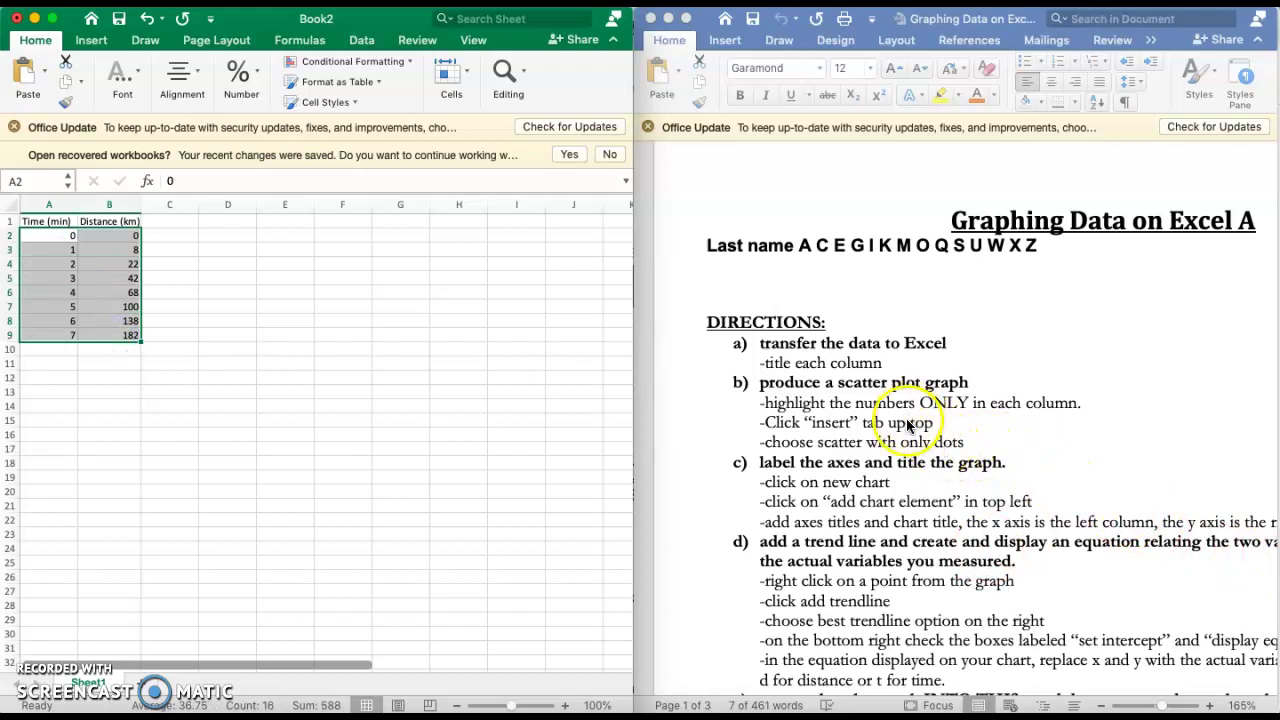
click(93, 41)
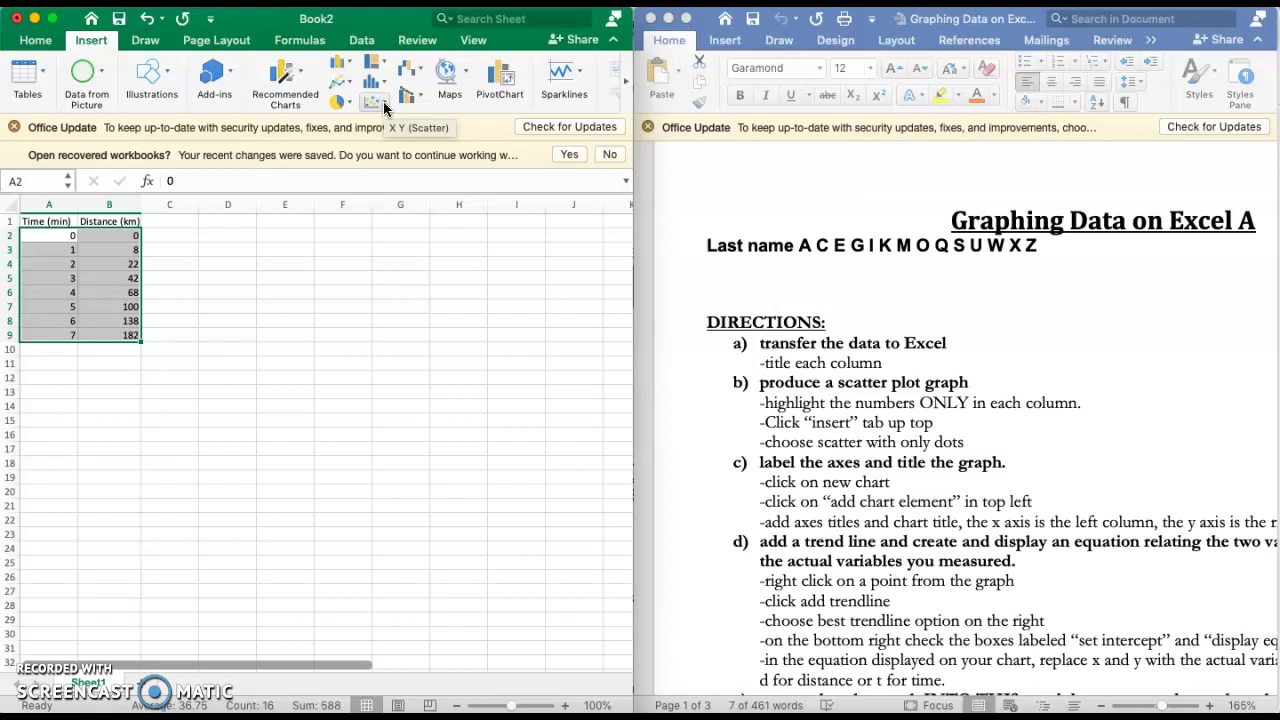
click(383, 101)
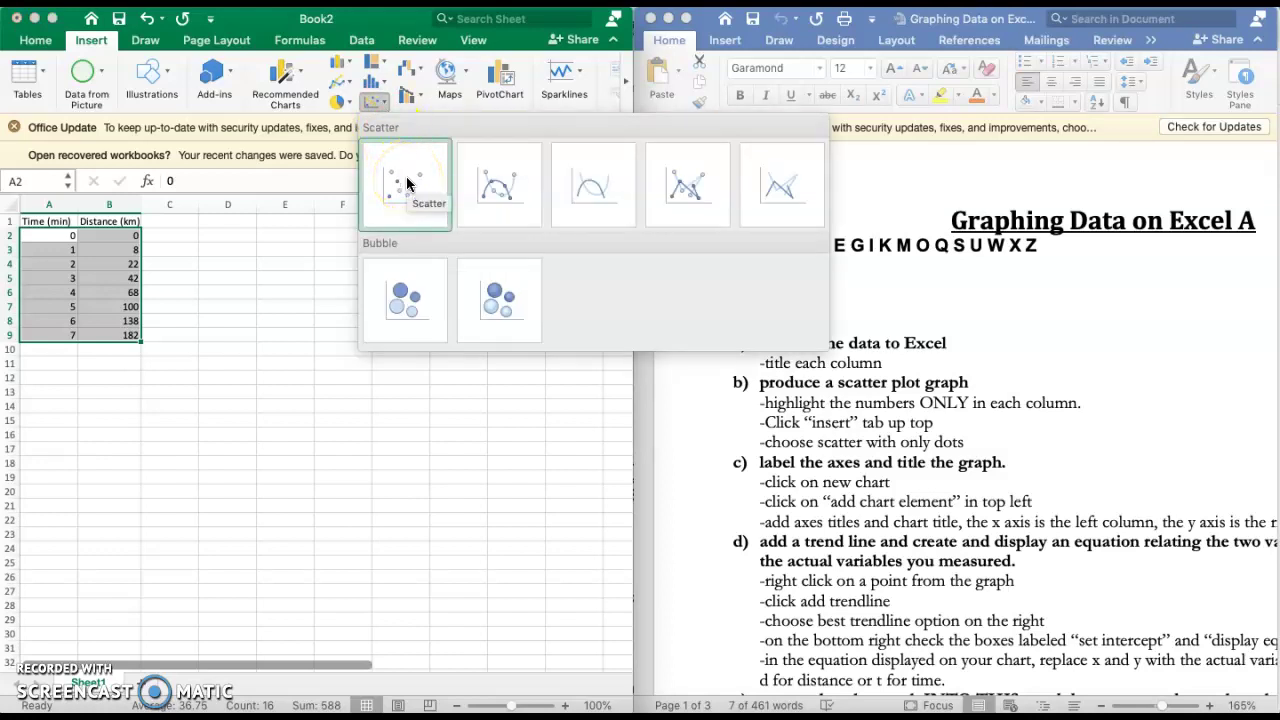
click(406, 183)
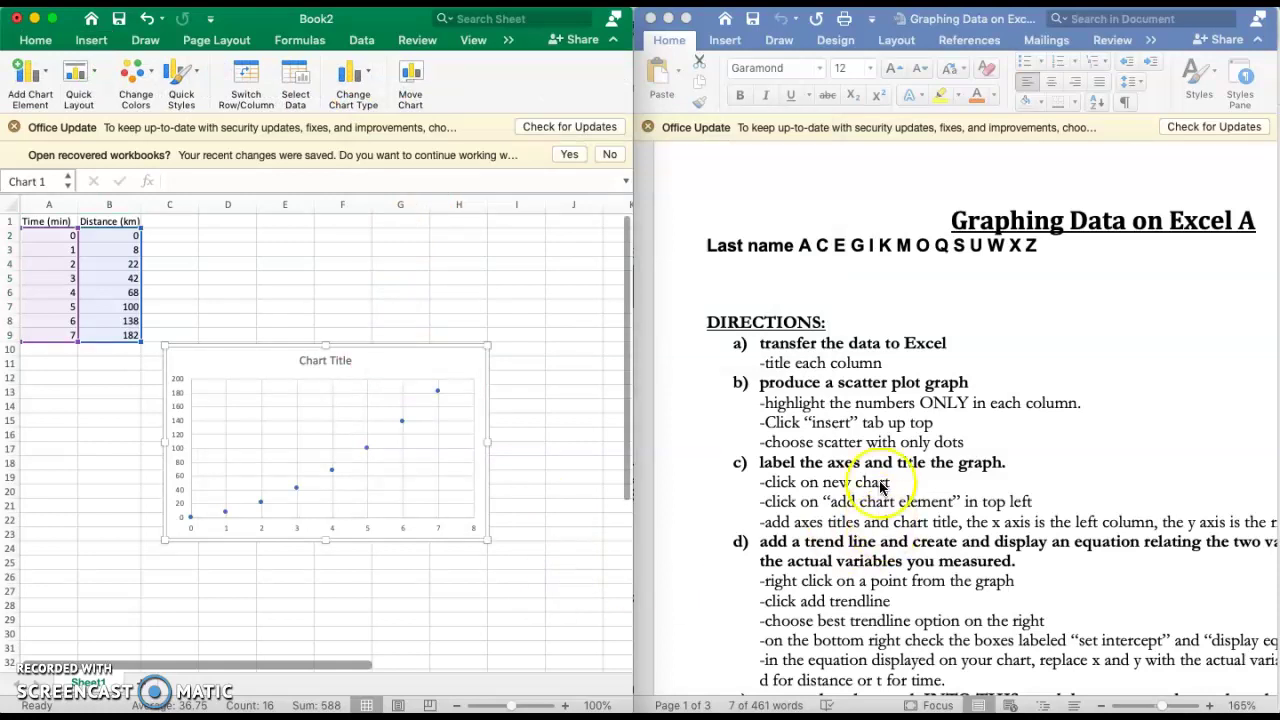
Read direction c in the assignment on labelling the axes and titling the graph, and select the scatter chart in the worksheet.
scroll(858, 425, down, 2)
scroll(858, 425, down, 2)
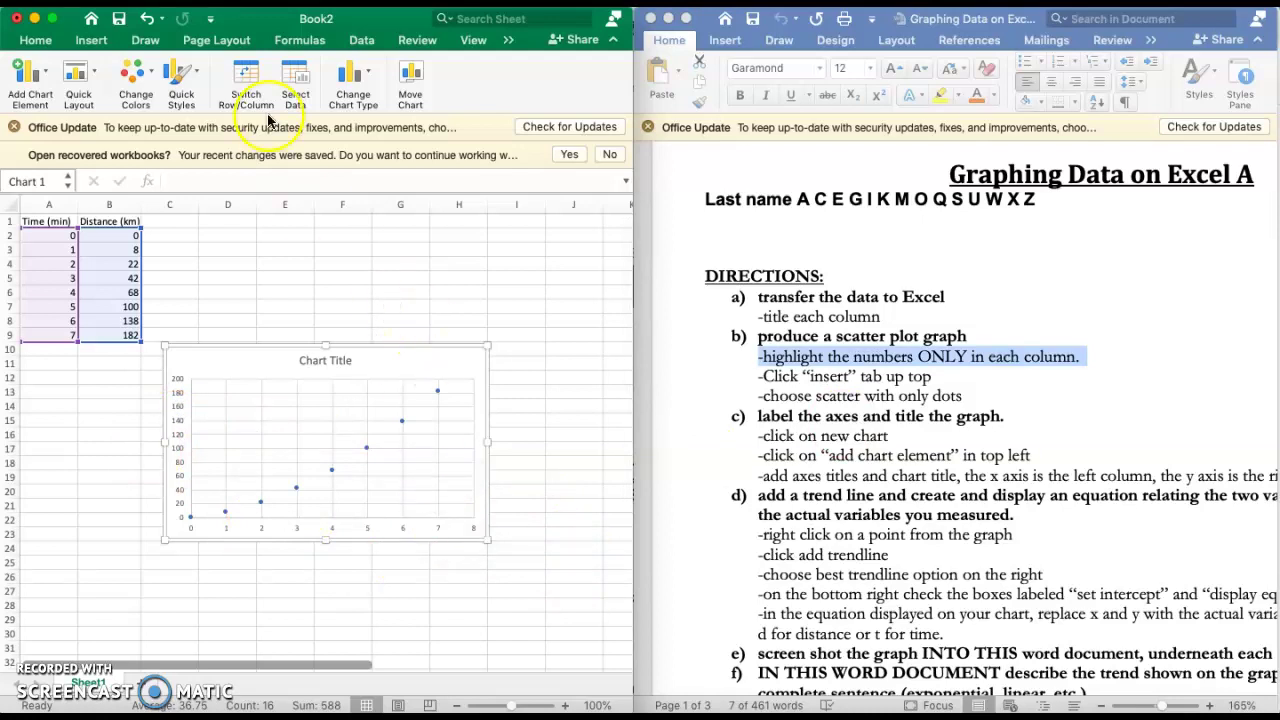
triple_click(826, 424)
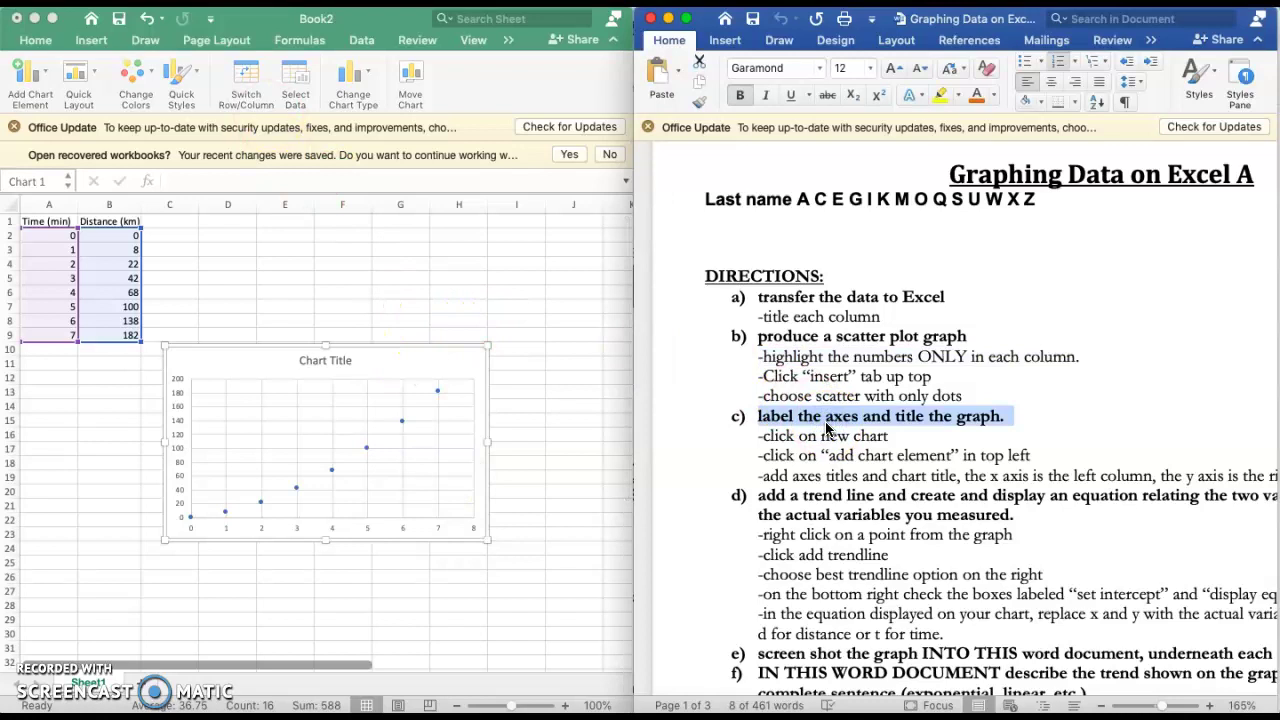
click(443, 370)
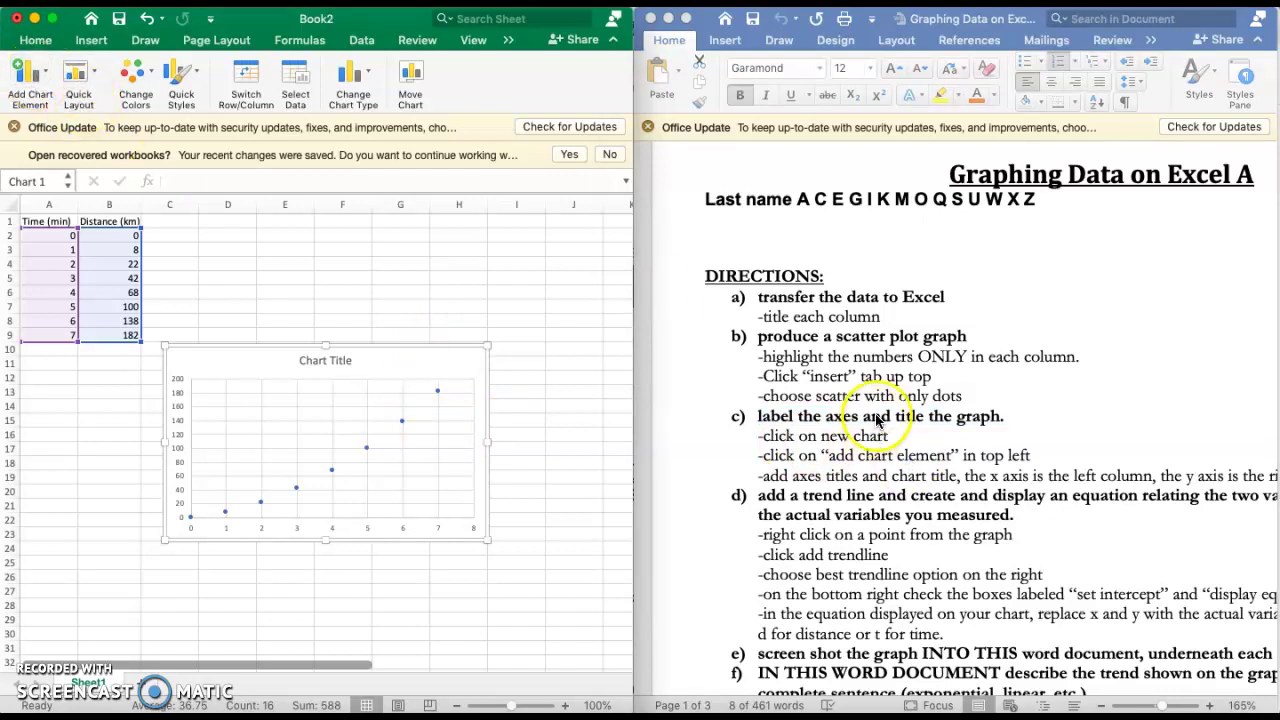
click(886, 455)
triple_click(878, 460)
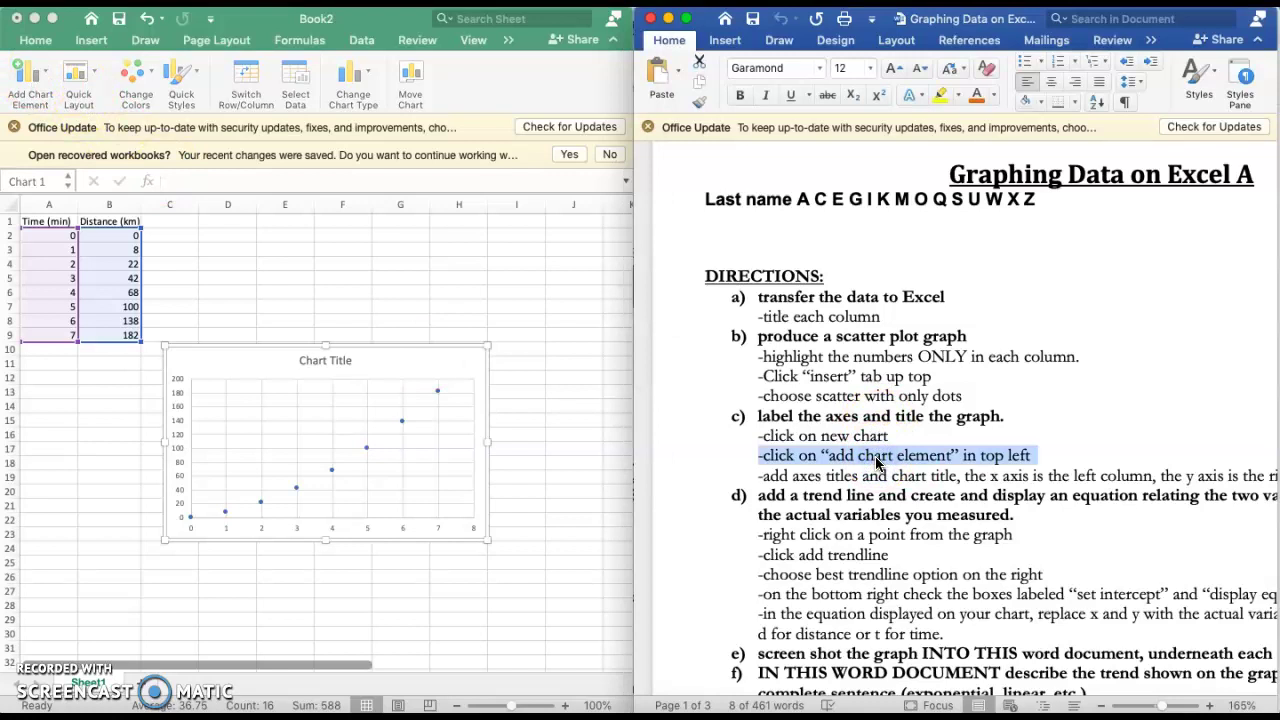
click(392, 366)
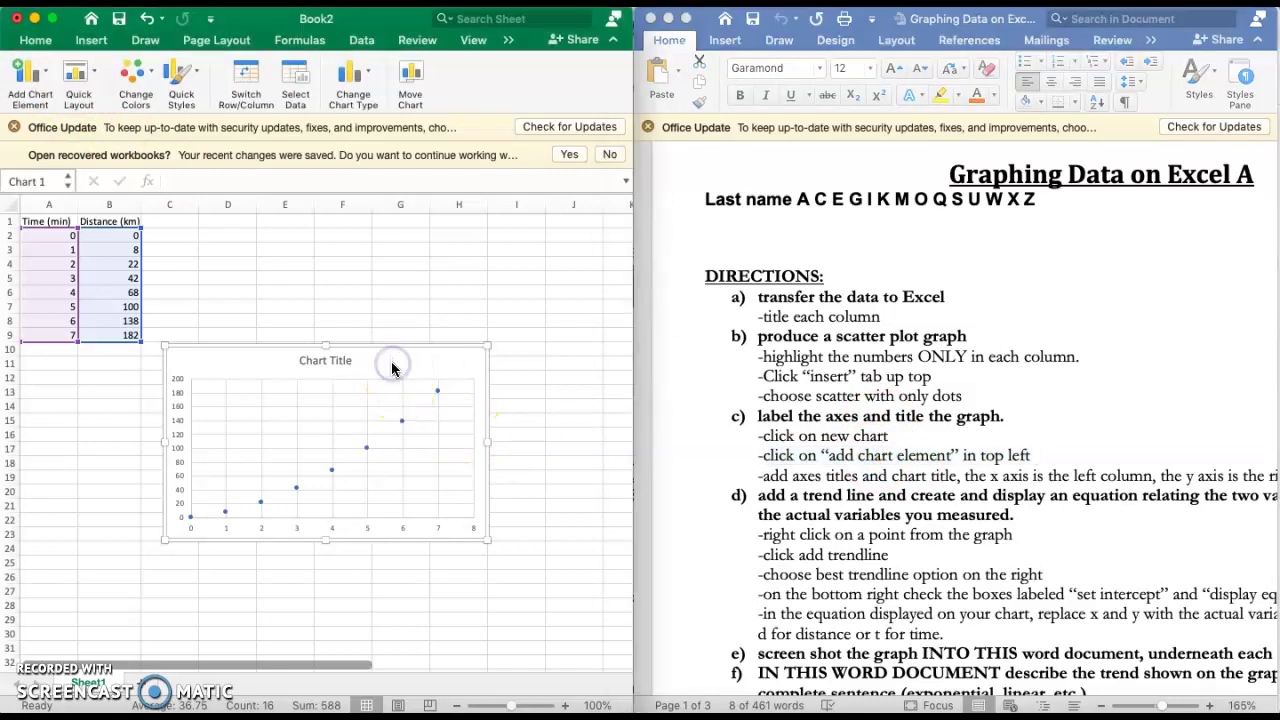
click(30, 76)
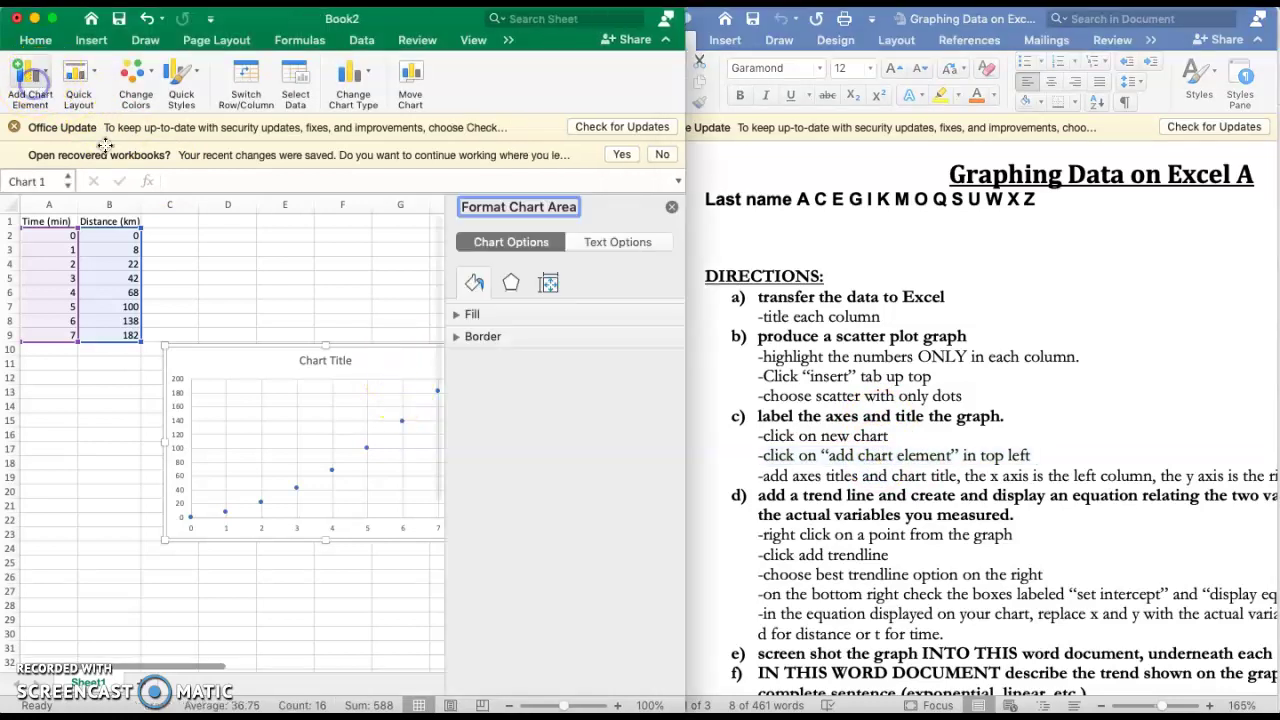
click(671, 206)
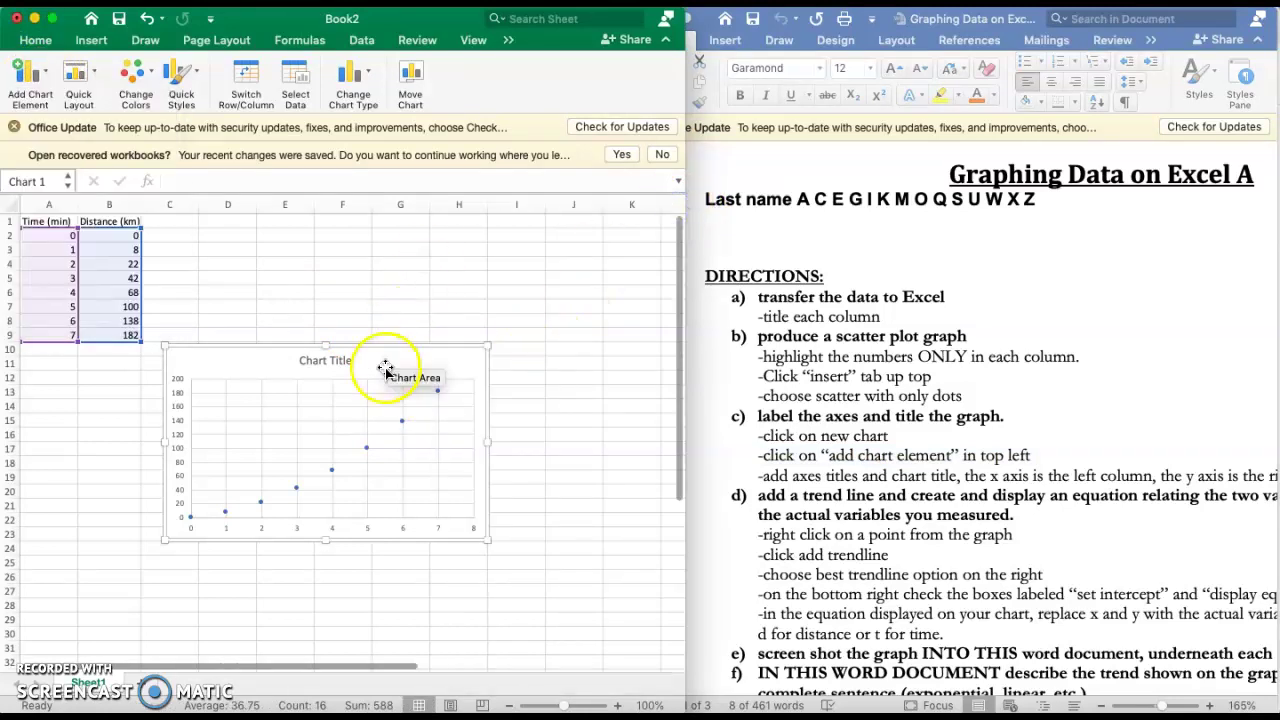
Place the chart title above the scatter chart and change its text to "Distance vs Time".
click(48, 72)
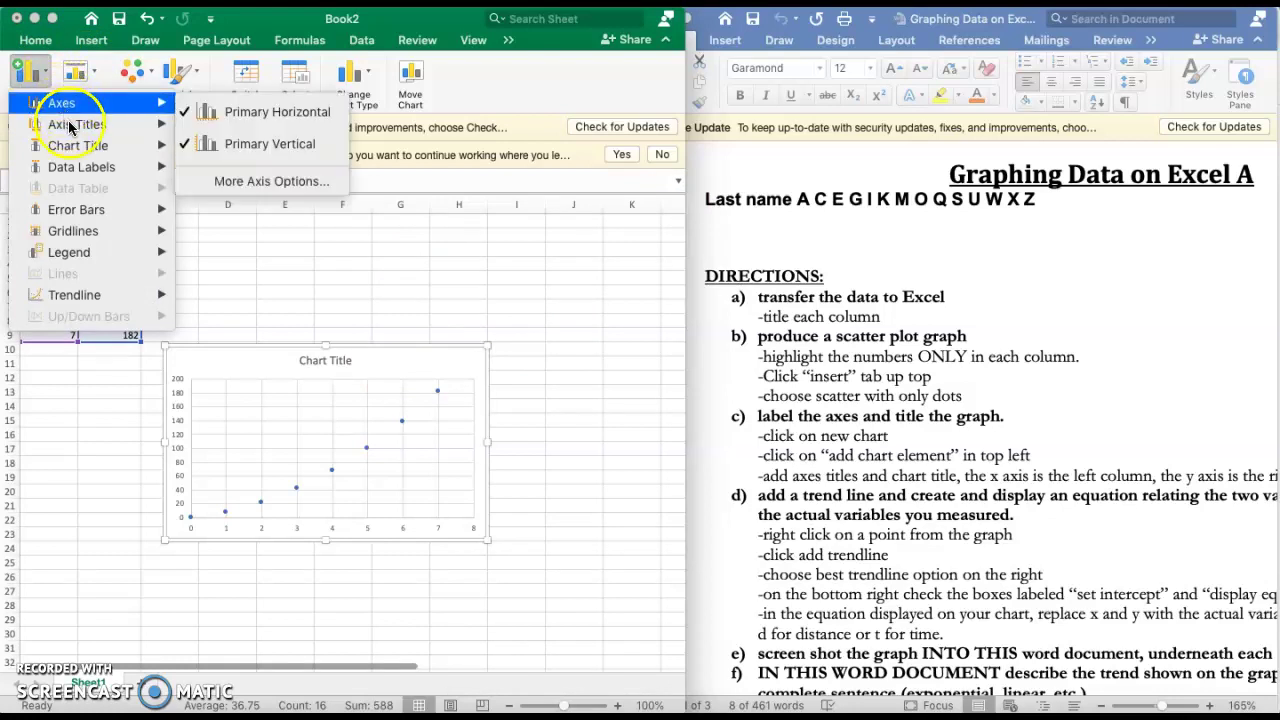
mouse_move(70, 127)
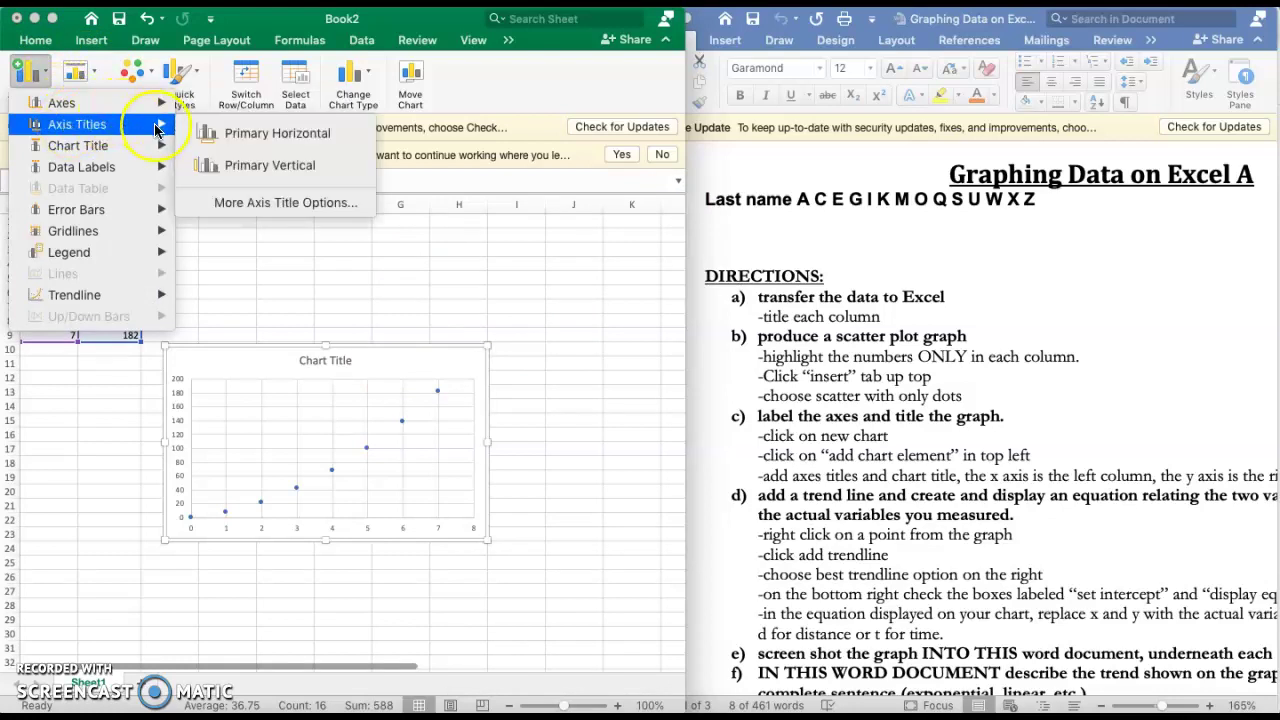
click(150, 148)
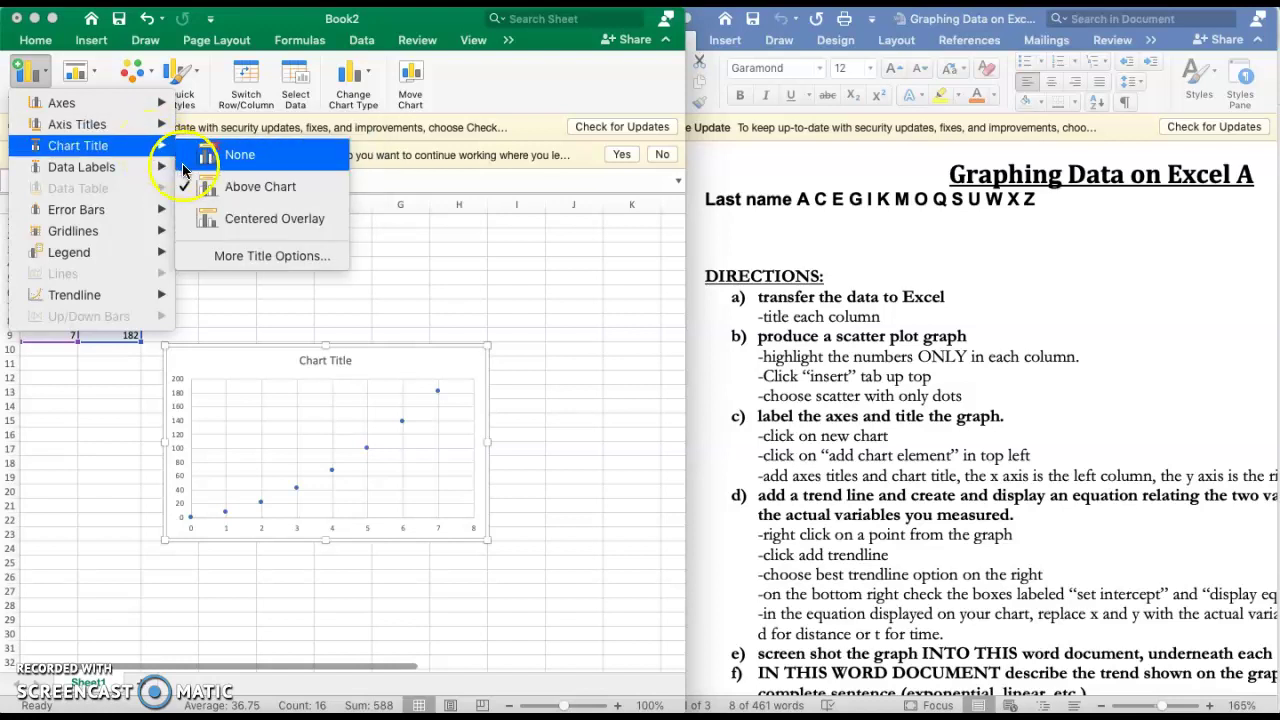
click(215, 190)
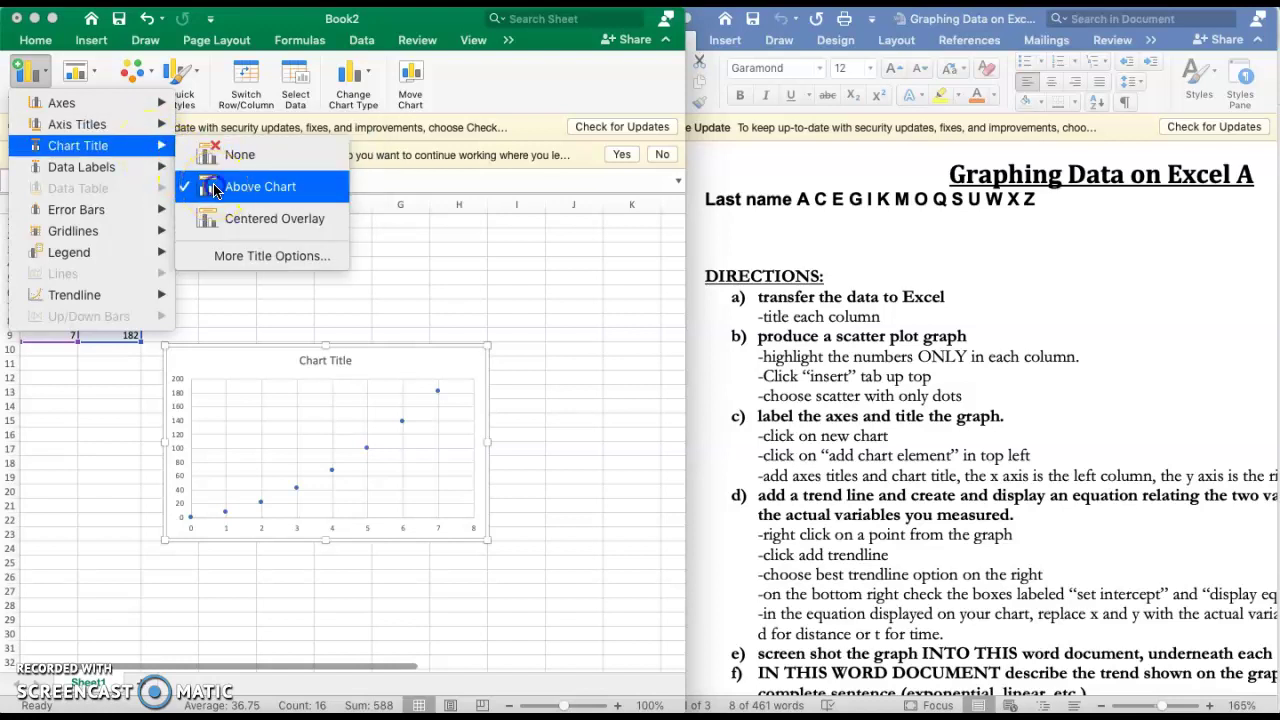
click(325, 362)
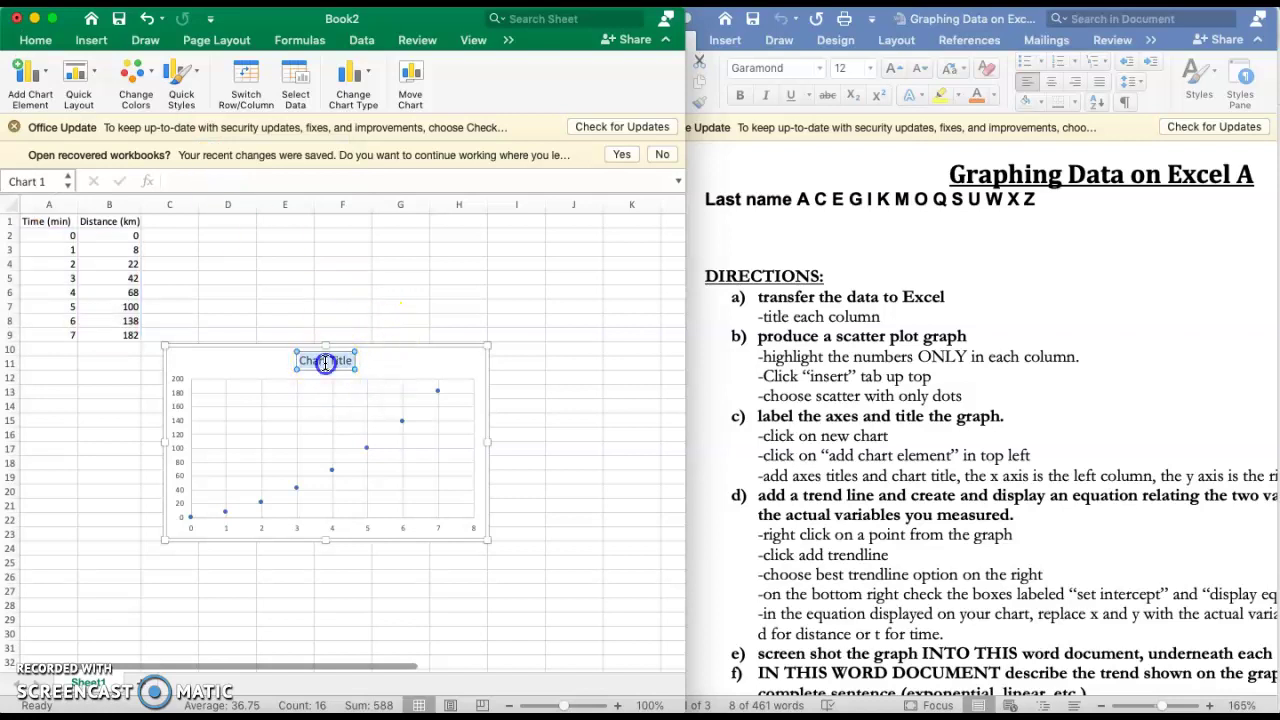
text(D)
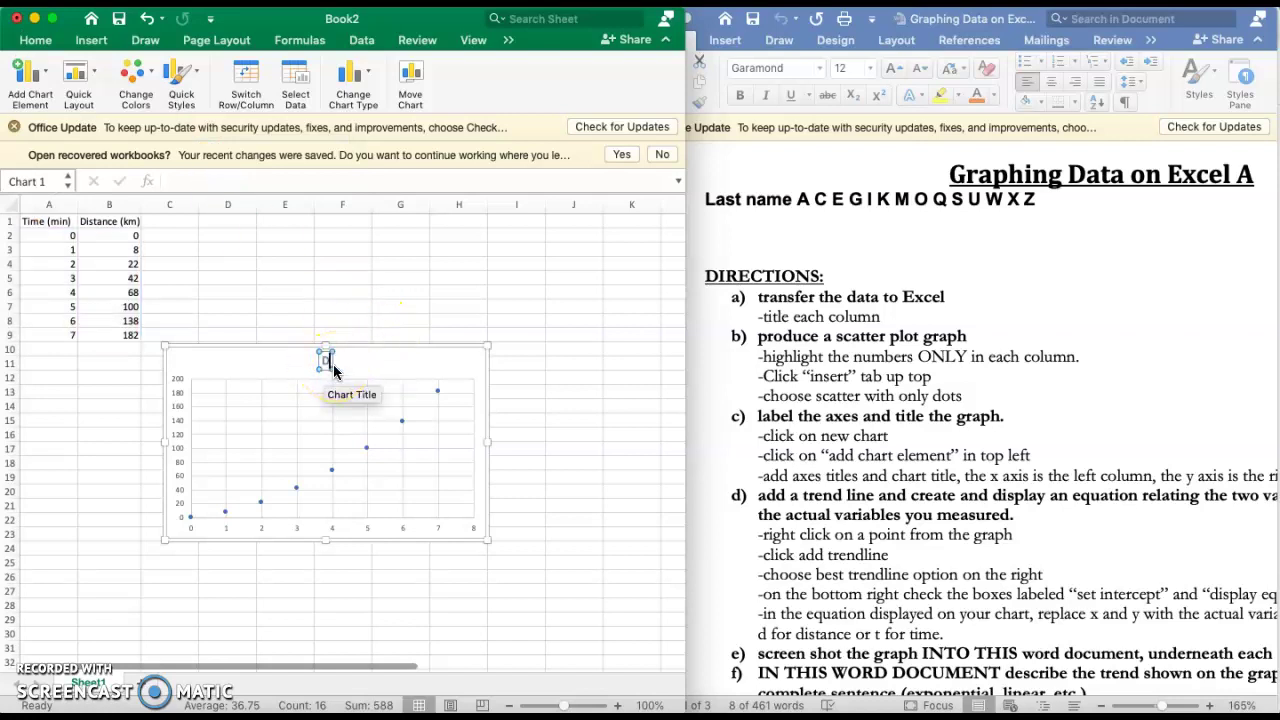
text(istance)
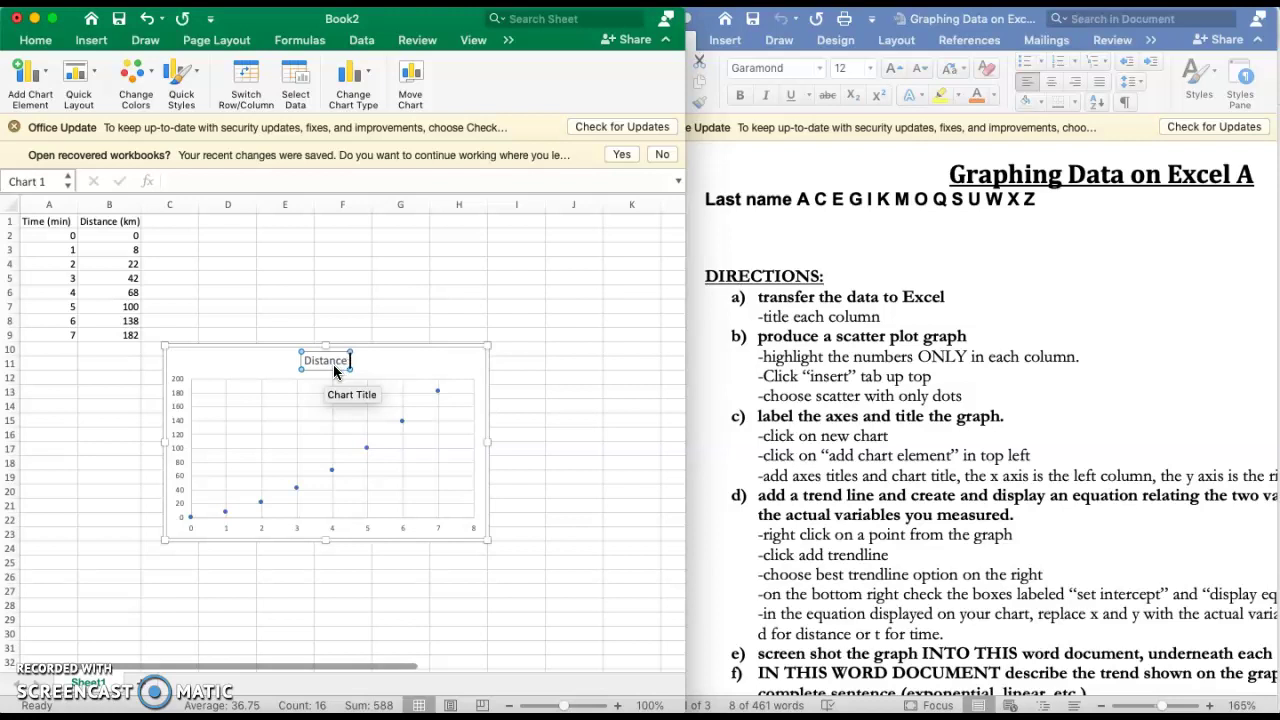
text( vs Time)
click(449, 367)
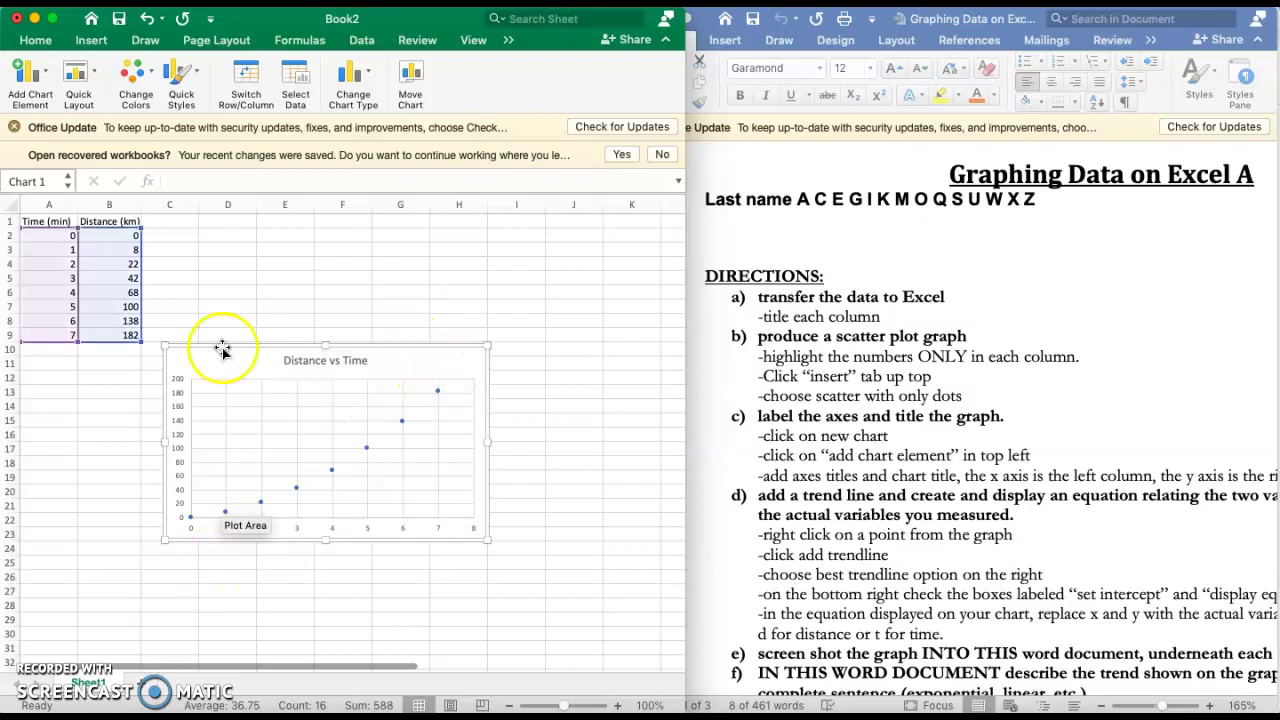
Add a primary horizontal axis title to the scatter chart and set its text to "Time (min)".
click(35, 66)
click(47, 80)
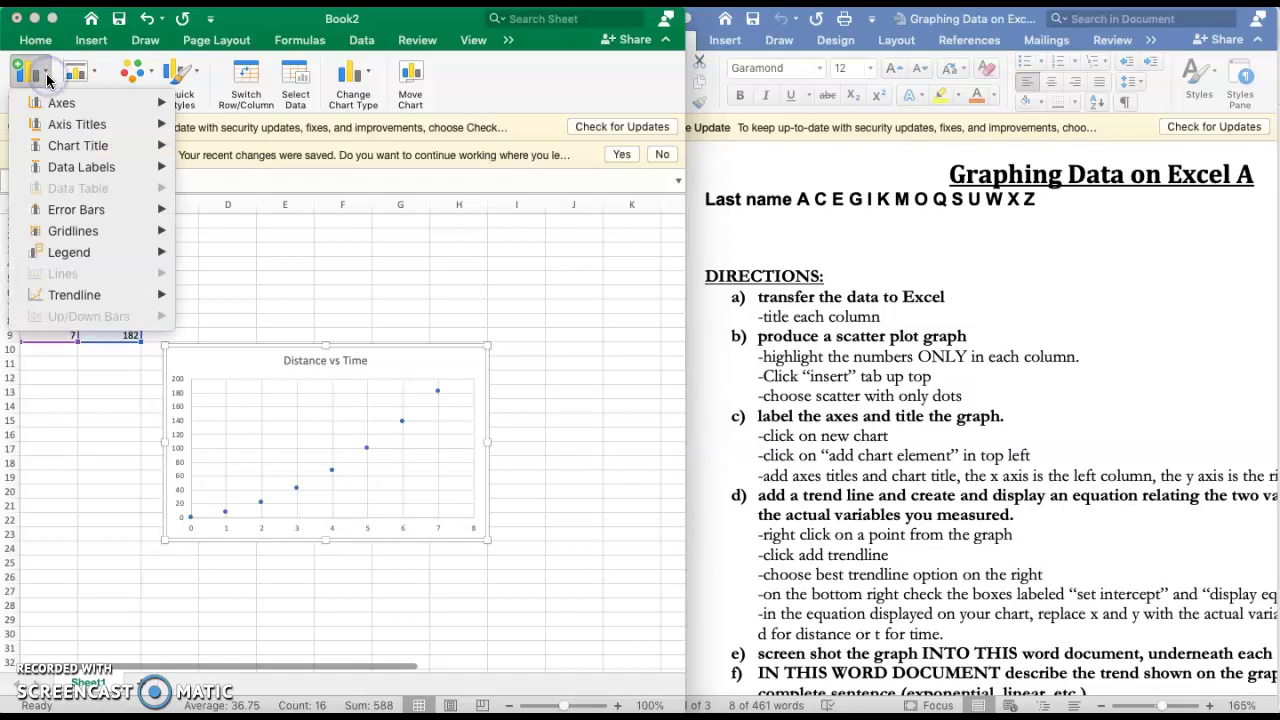
mouse_move(90, 125)
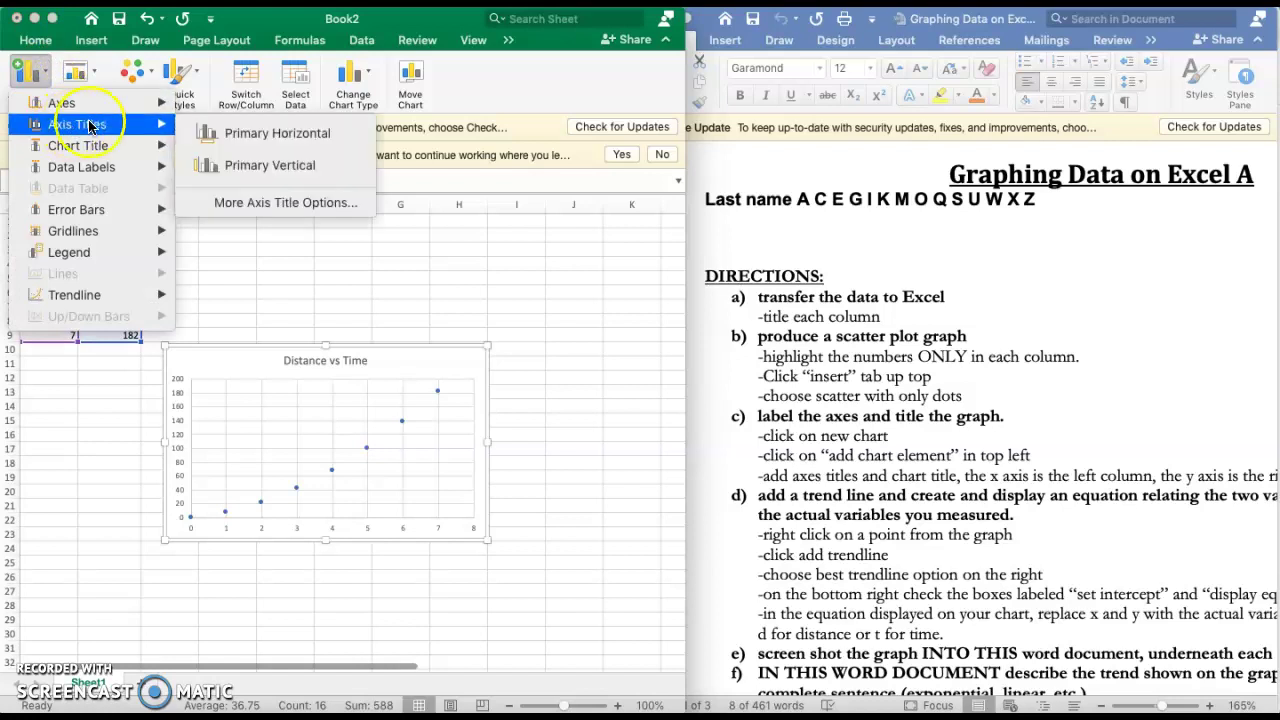
click(217, 131)
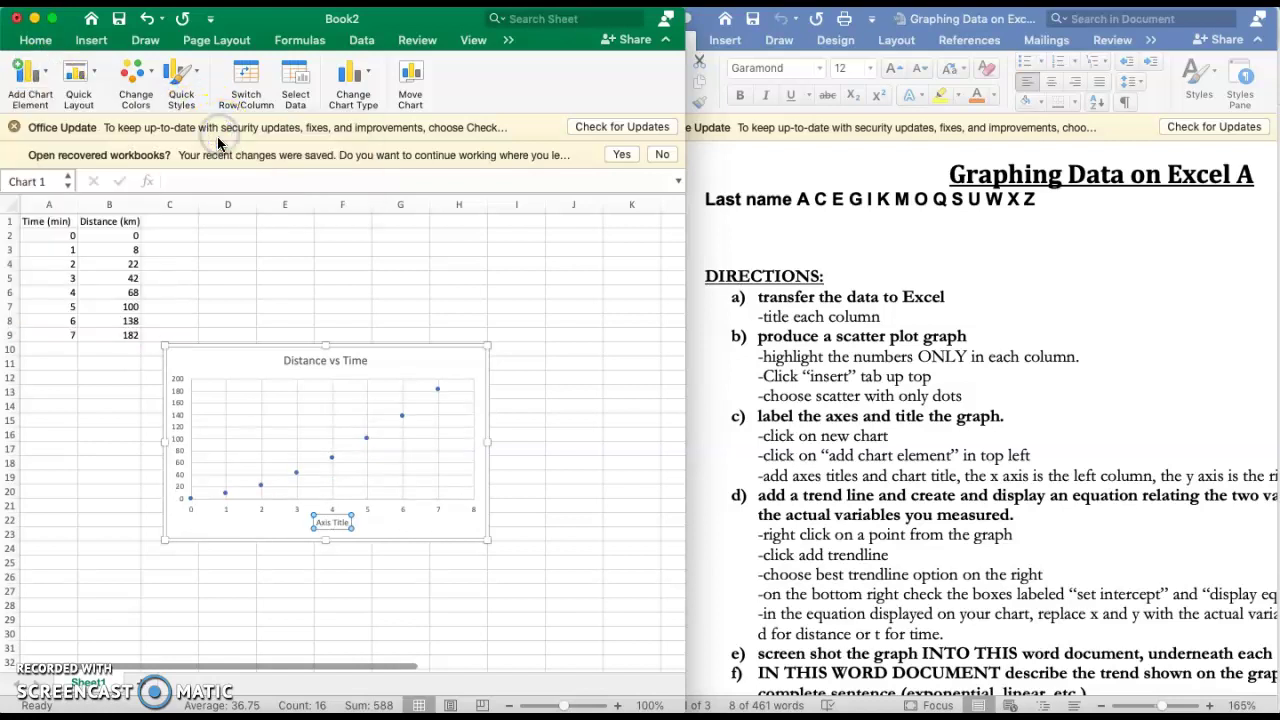
click(346, 521)
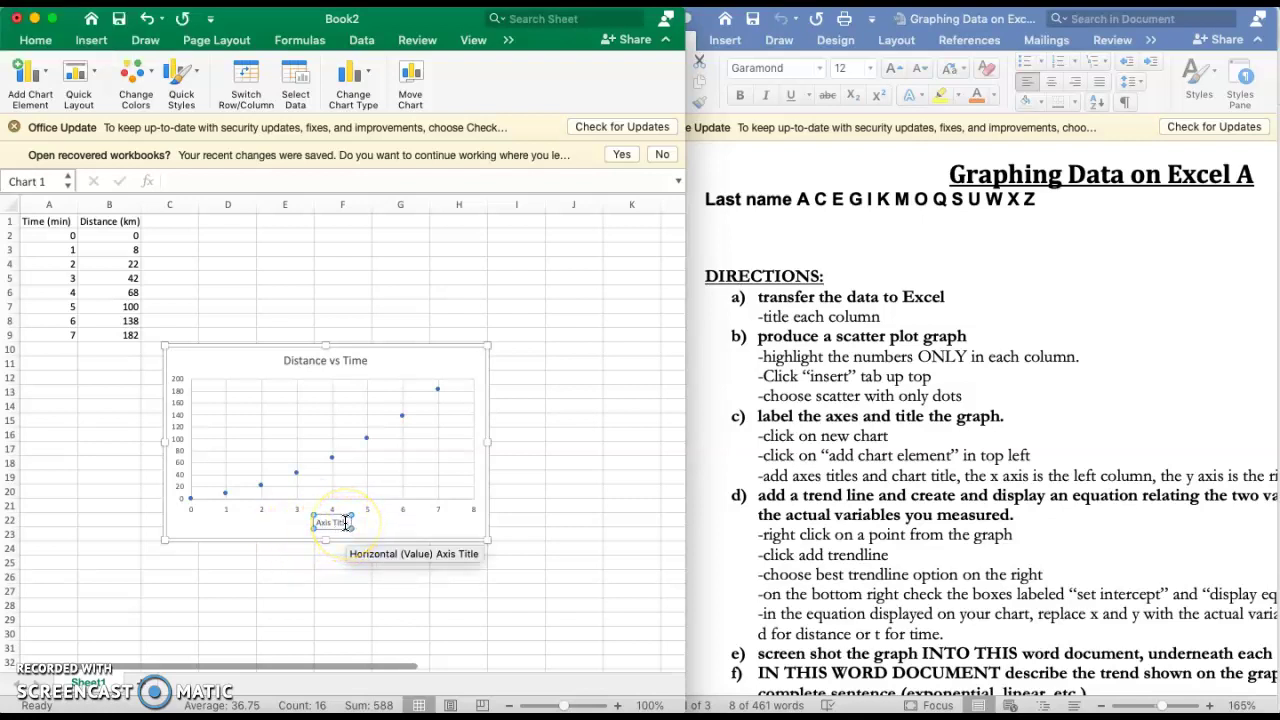
triple_click(344, 521)
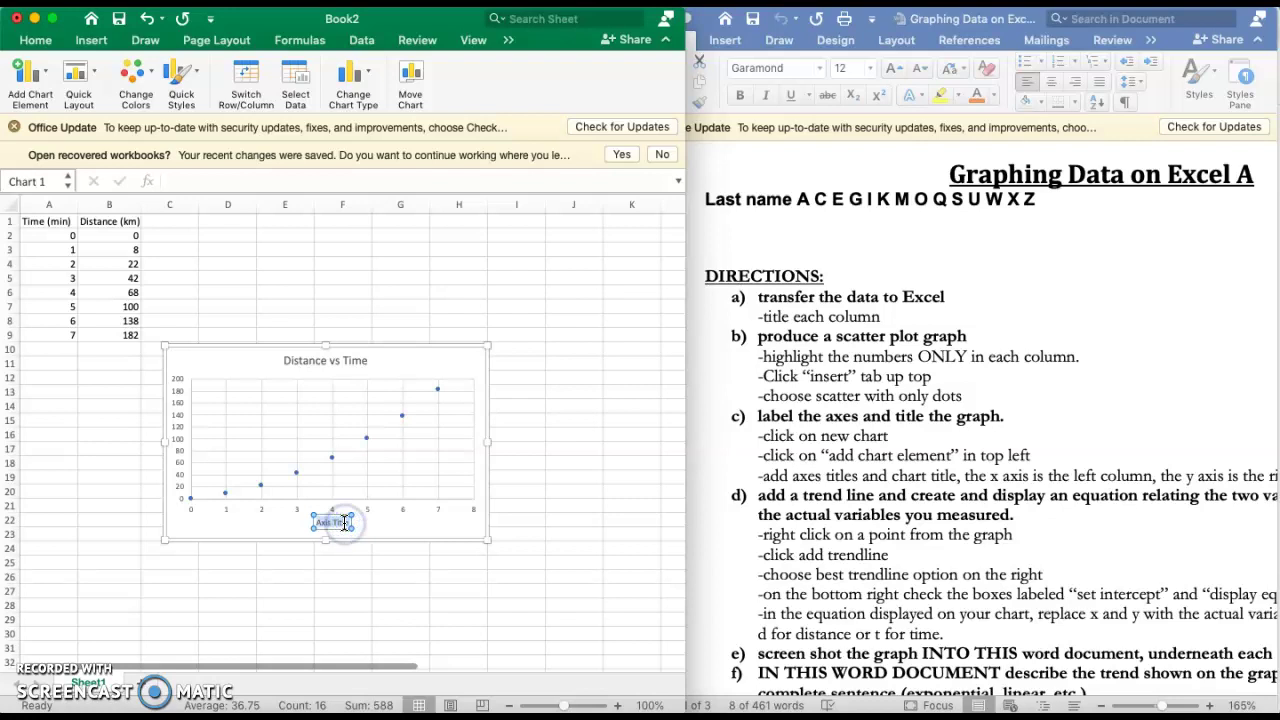
key(BackSpace)
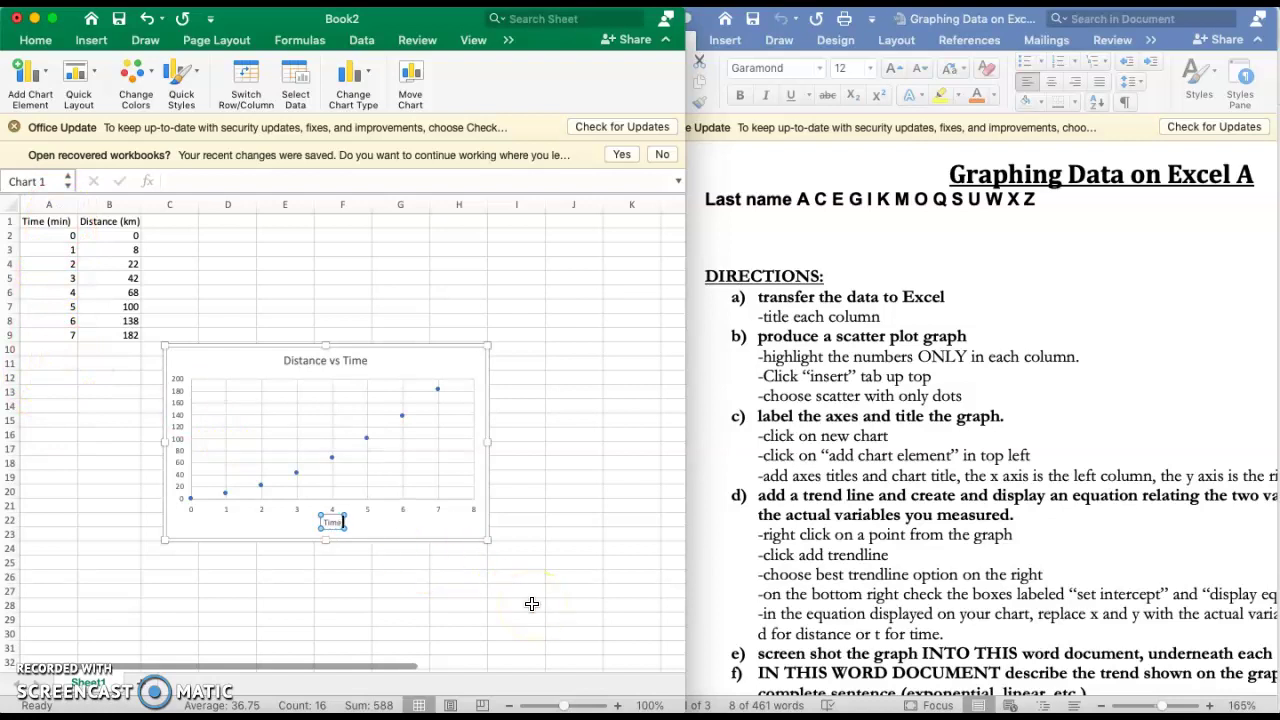
text(min)
click(648, 626)
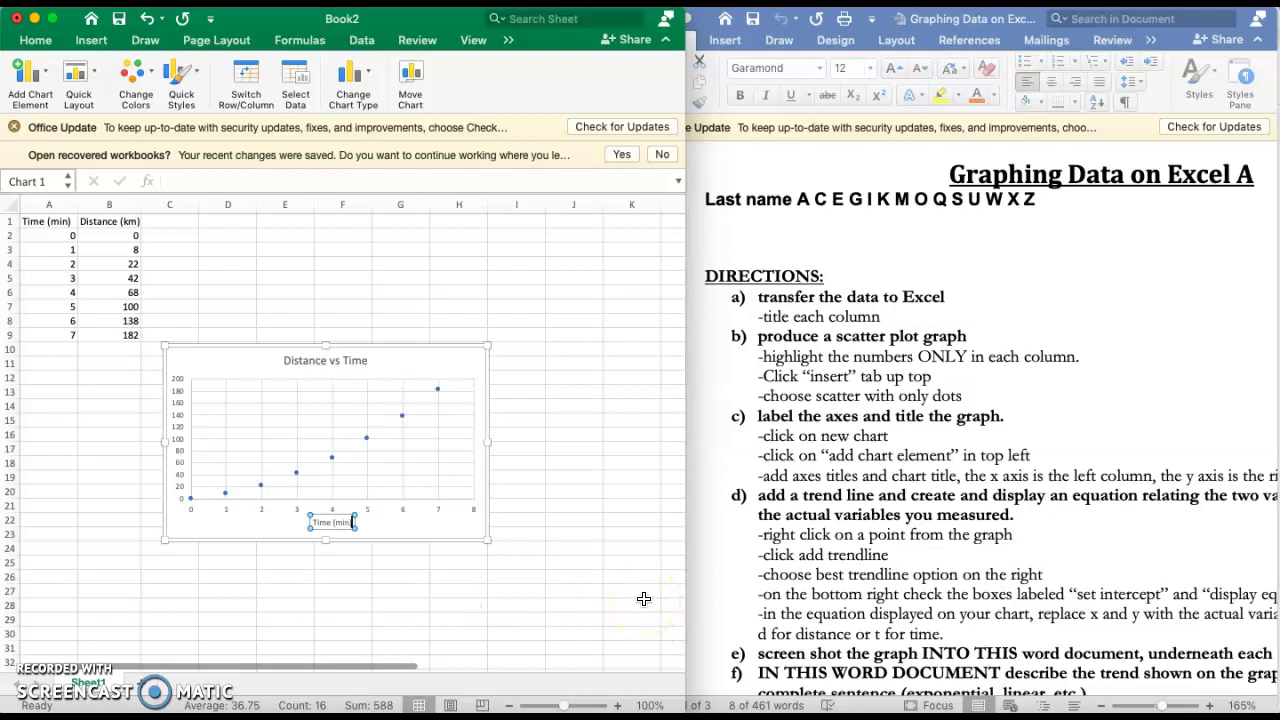
text())
click(491, 515)
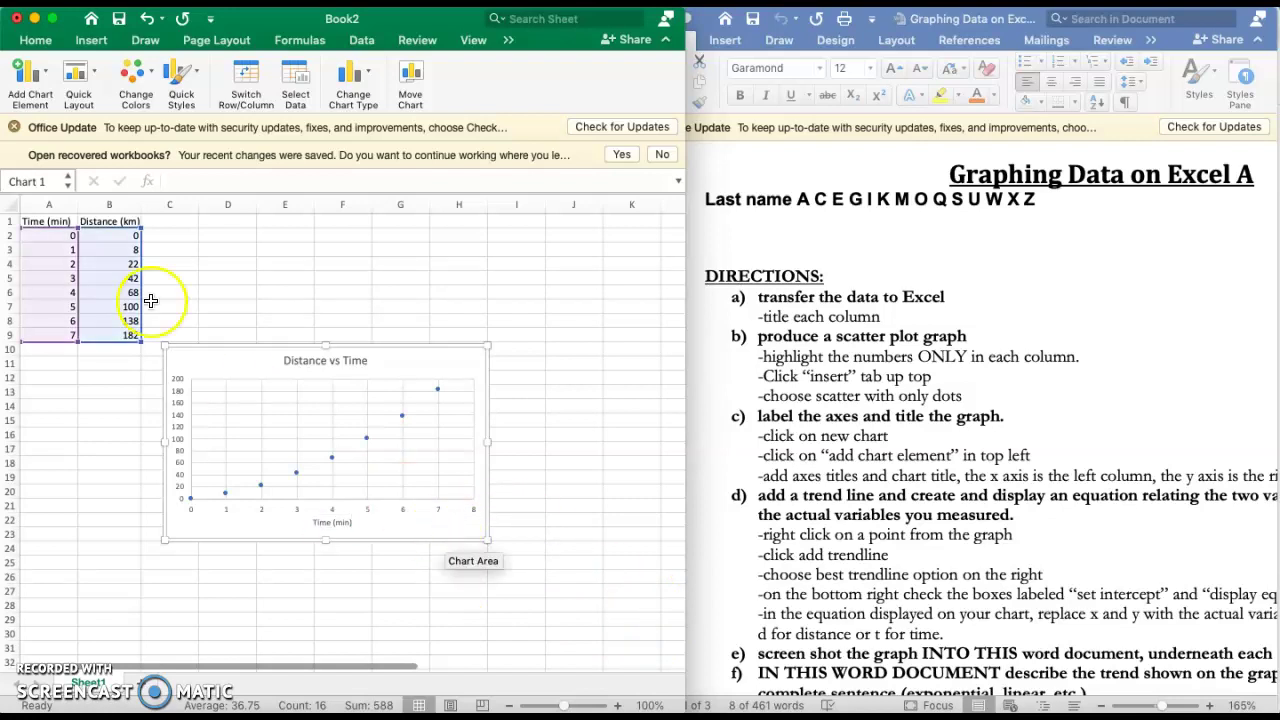
Add a primary vertical axis title to the scatter chart and set its text to "Distance (km)".
click(32, 88)
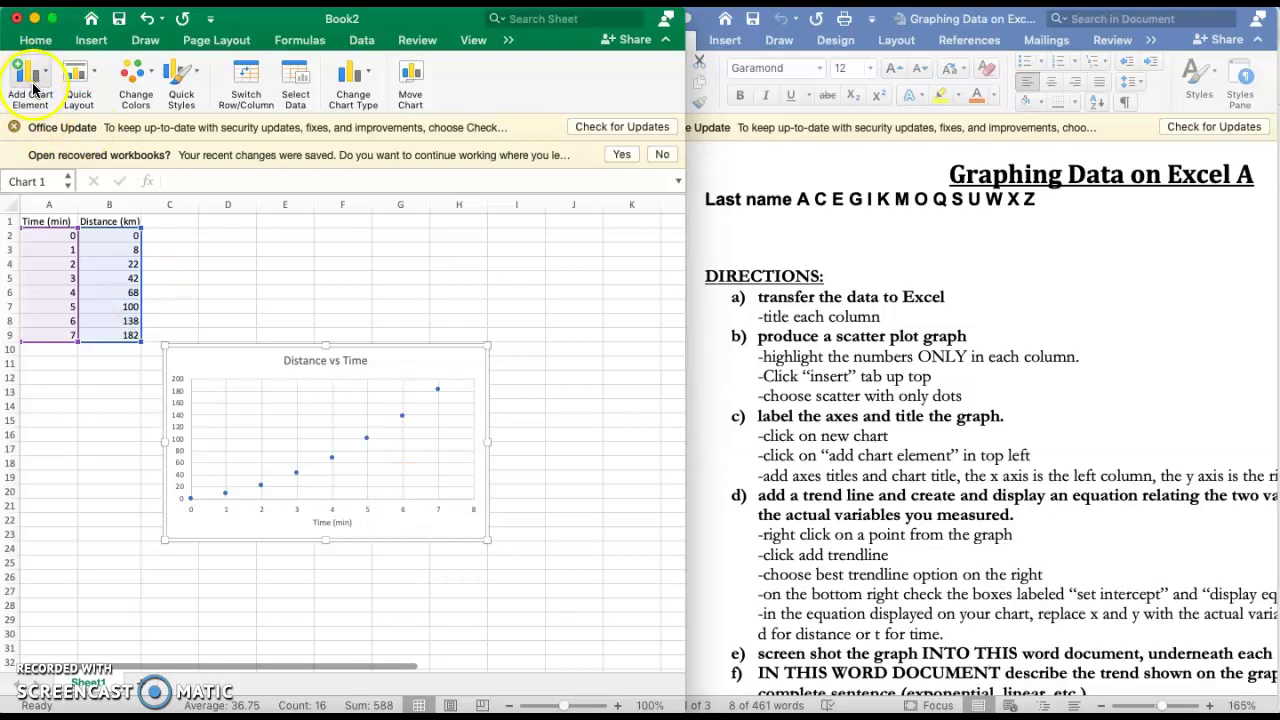
click(31, 88)
mouse_move(70, 127)
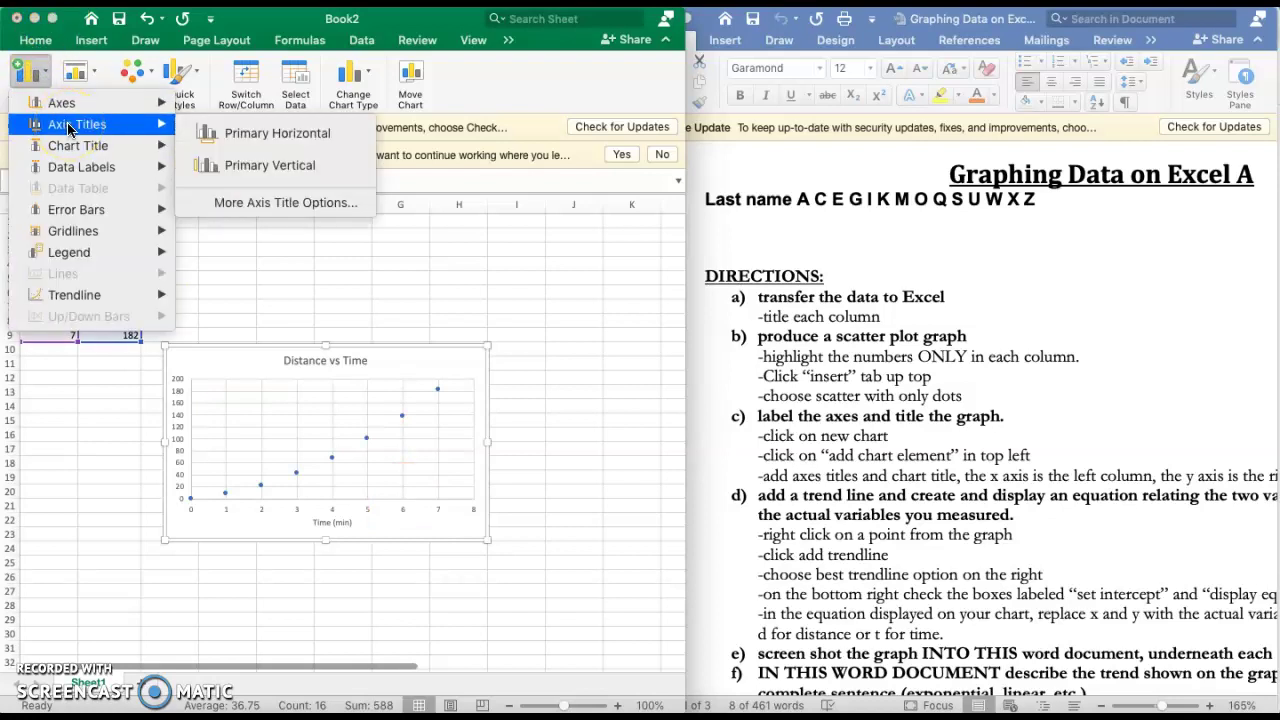
click(244, 175)
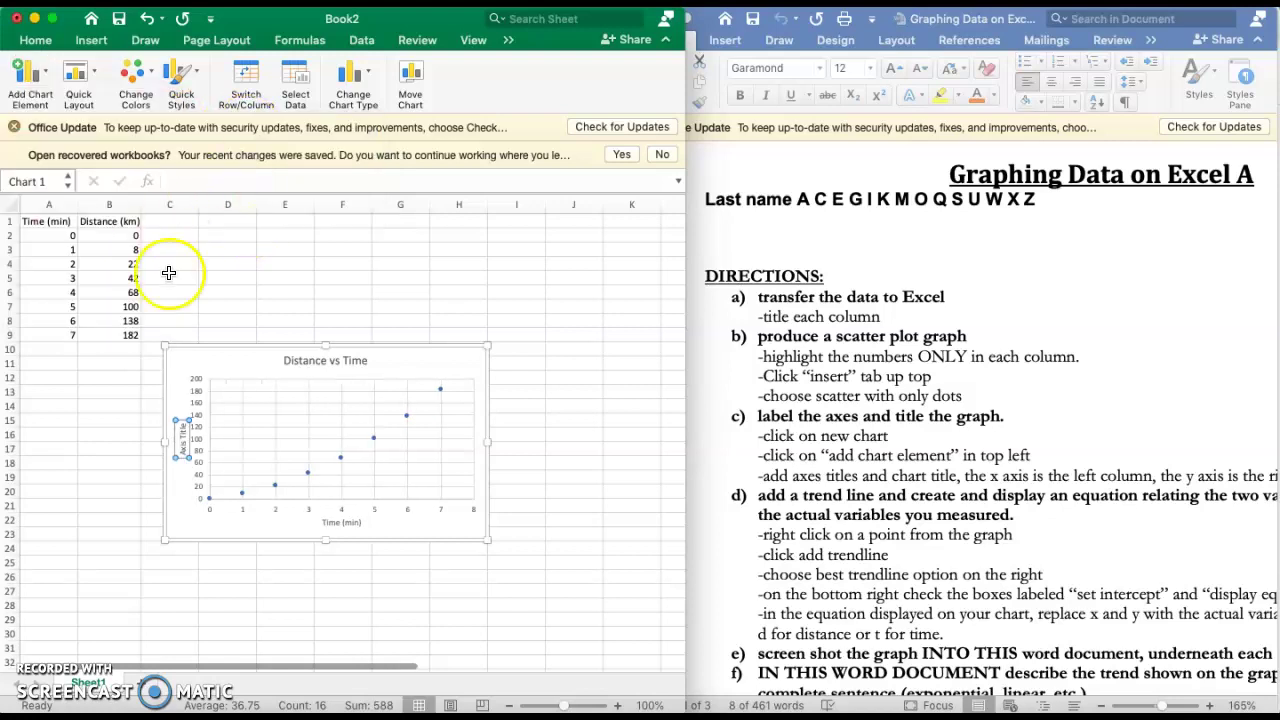
click(182, 434)
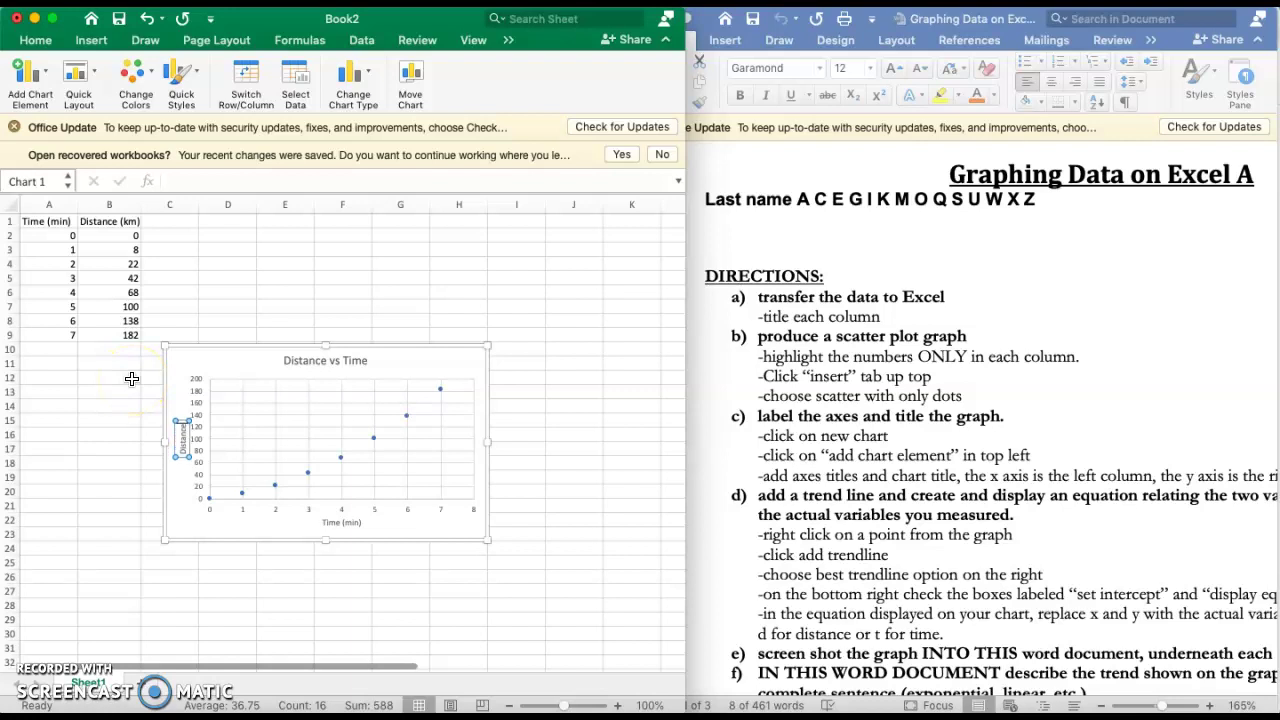
text(Distance (km))
click(423, 364)
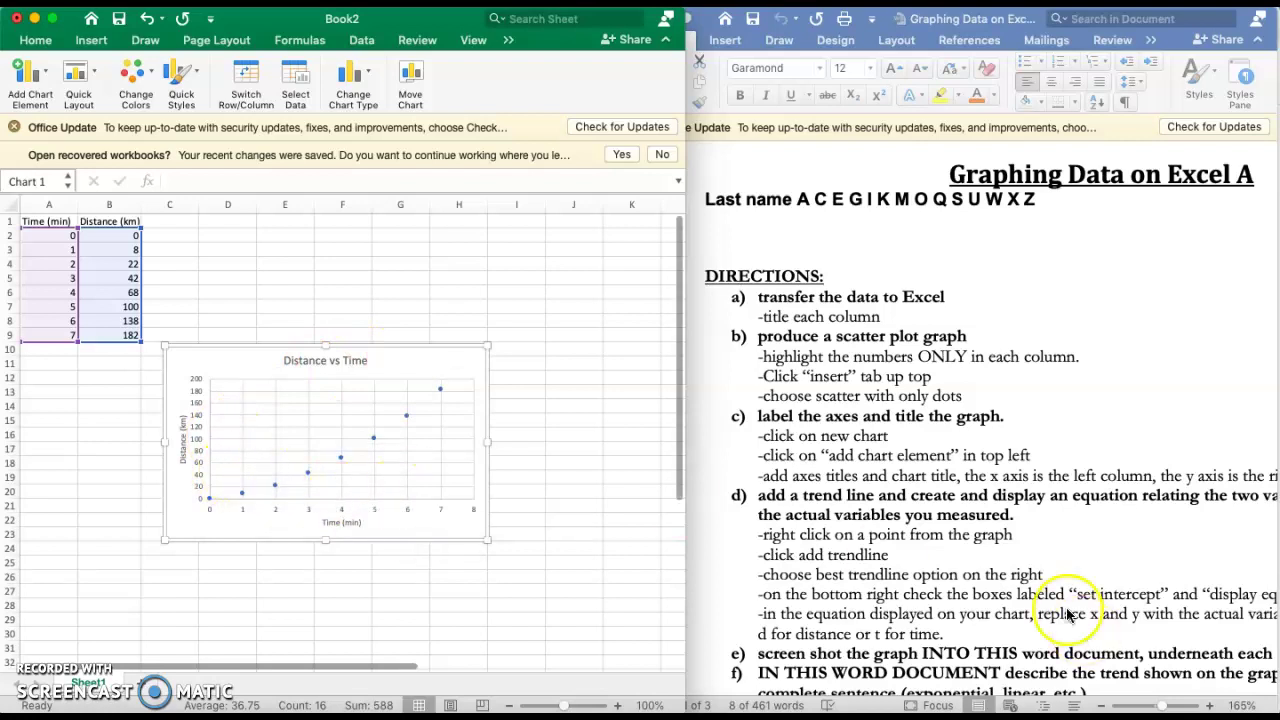
Read the full text of directions c and d in the assignment, covering the axis titles, trendline and displayed equation.
scroll(948, 475, down, 3)
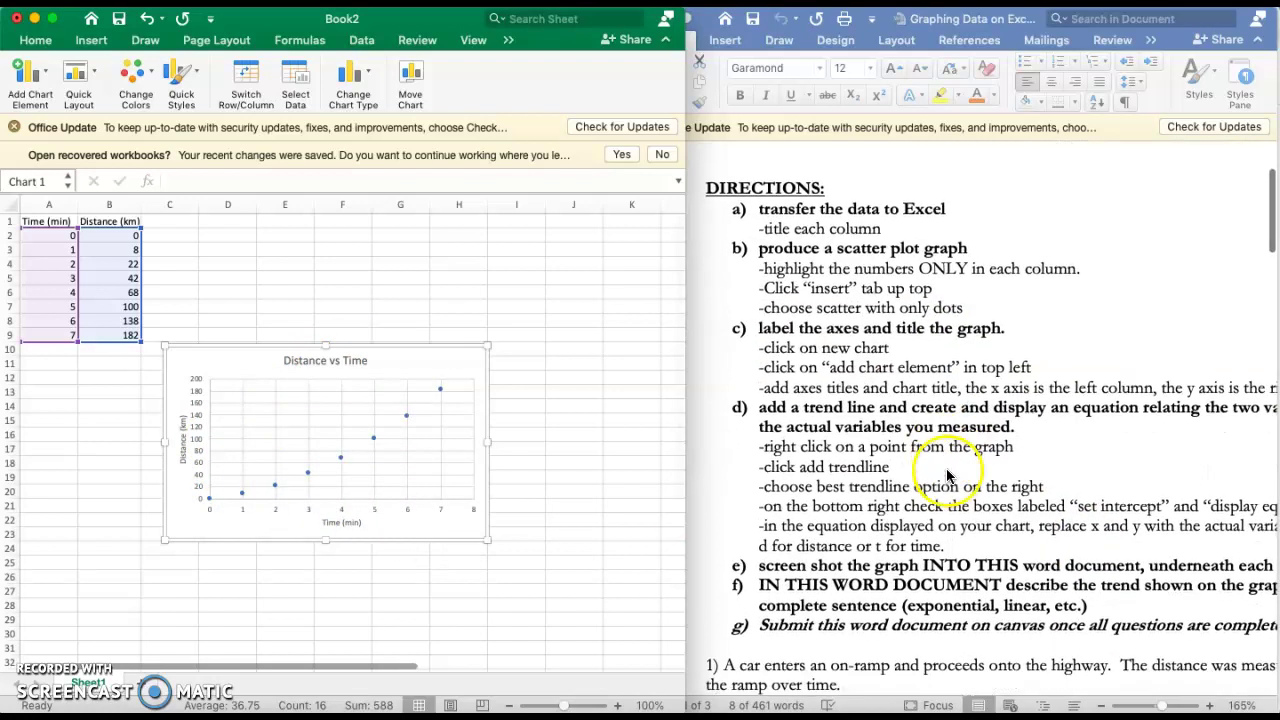
triple_click(990, 367)
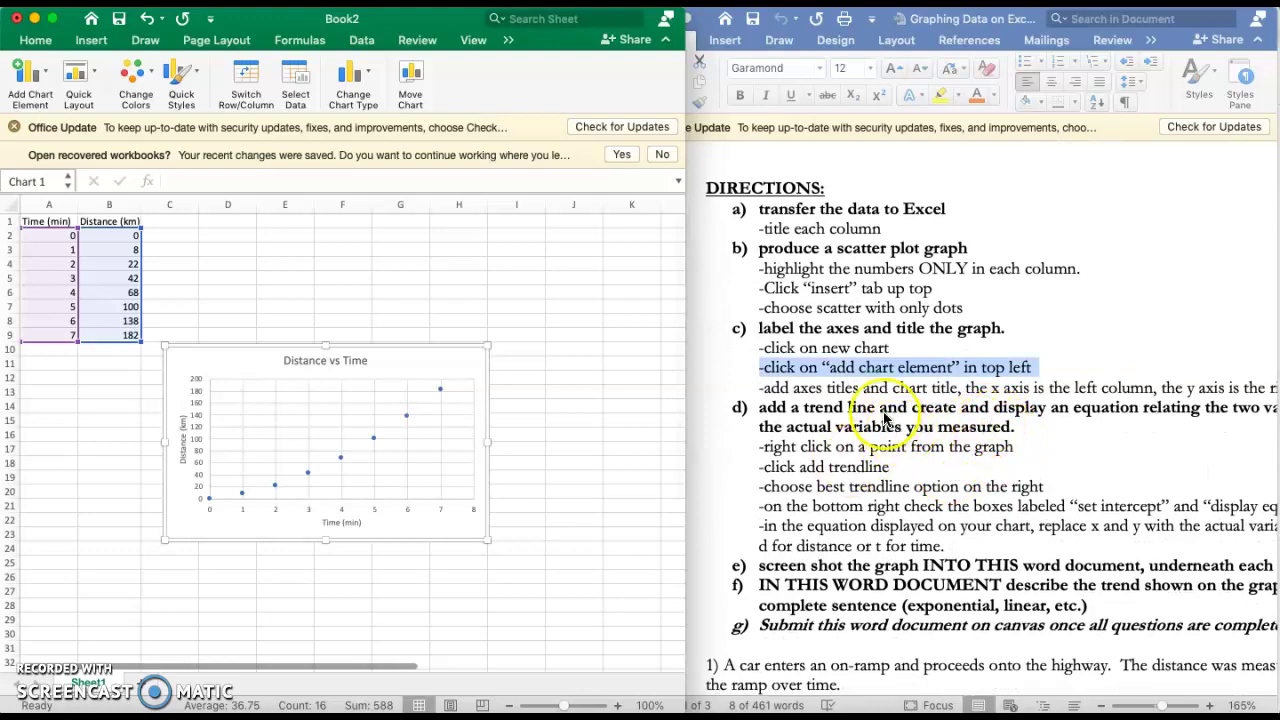
scroll(996, 427, up, 1)
scroll(996, 427, right, 1)
scroll(995, 427, down, 1)
scroll(995, 427, right, 2)
scroll(995, 420, up, 1)
scroll(995, 420, right, 2)
scroll(1057, 441, up, 1)
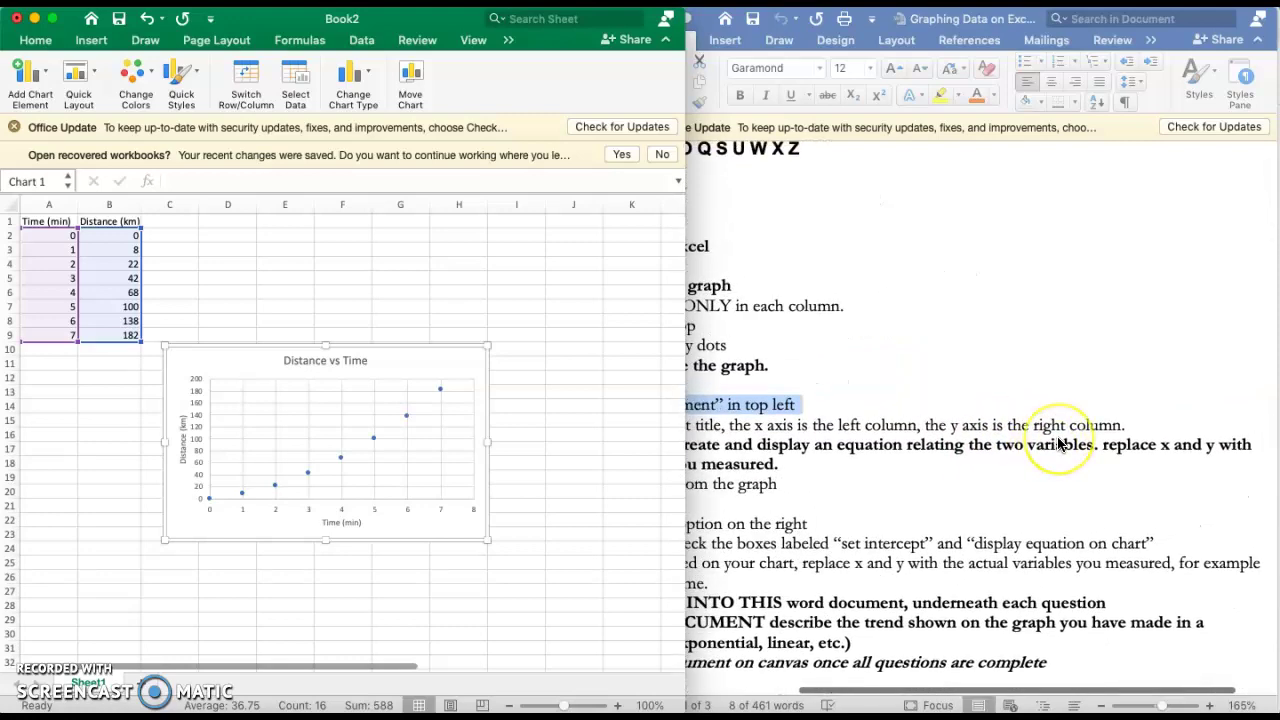
scroll(1057, 441, down, 2)
scroll(1057, 441, up, 2)
scroll(1057, 441, left, 2)
scroll(1060, 443, left, 1)
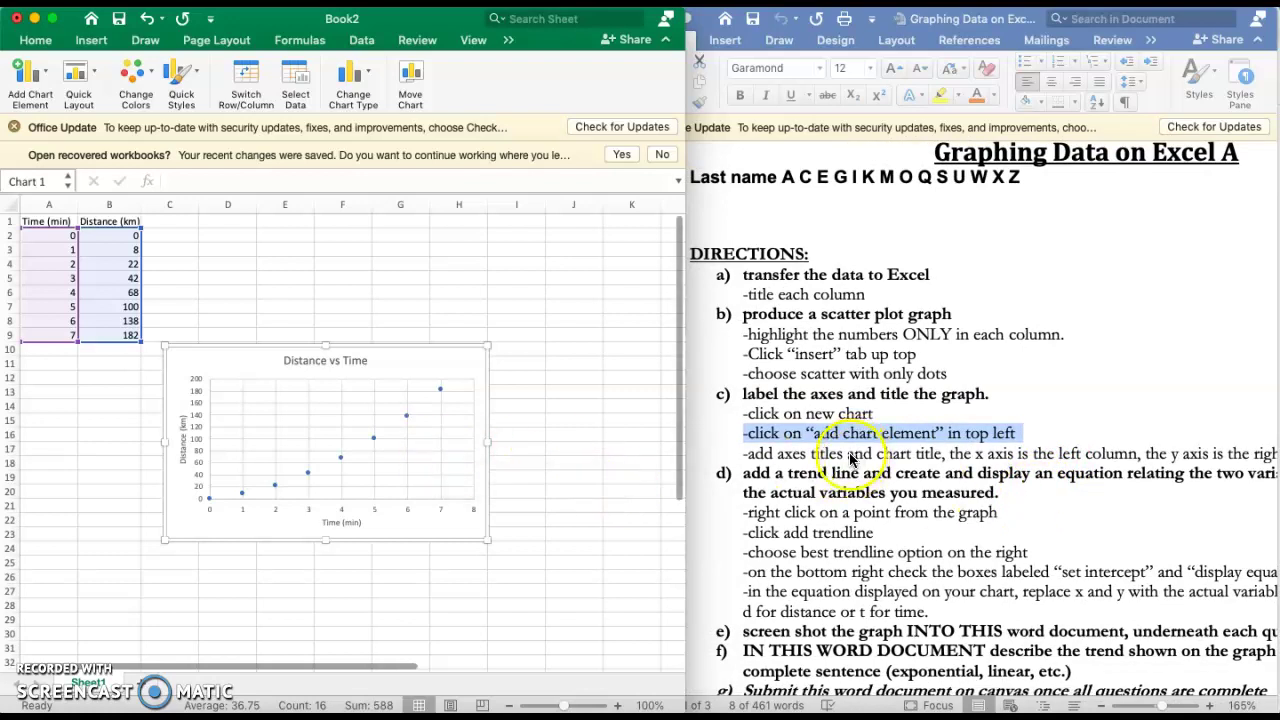
Following the first part of direction d, add a linear trendline to the scatter chart's data series.
click(912, 518)
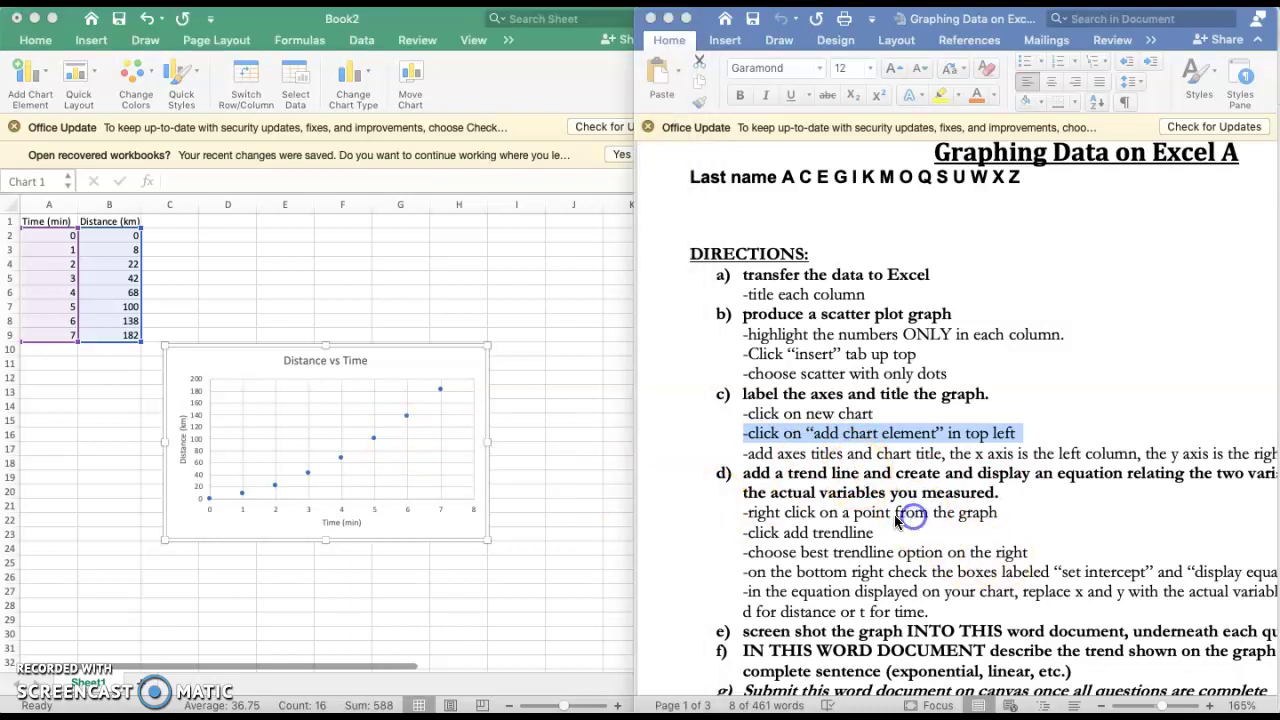
triple_click(862, 514)
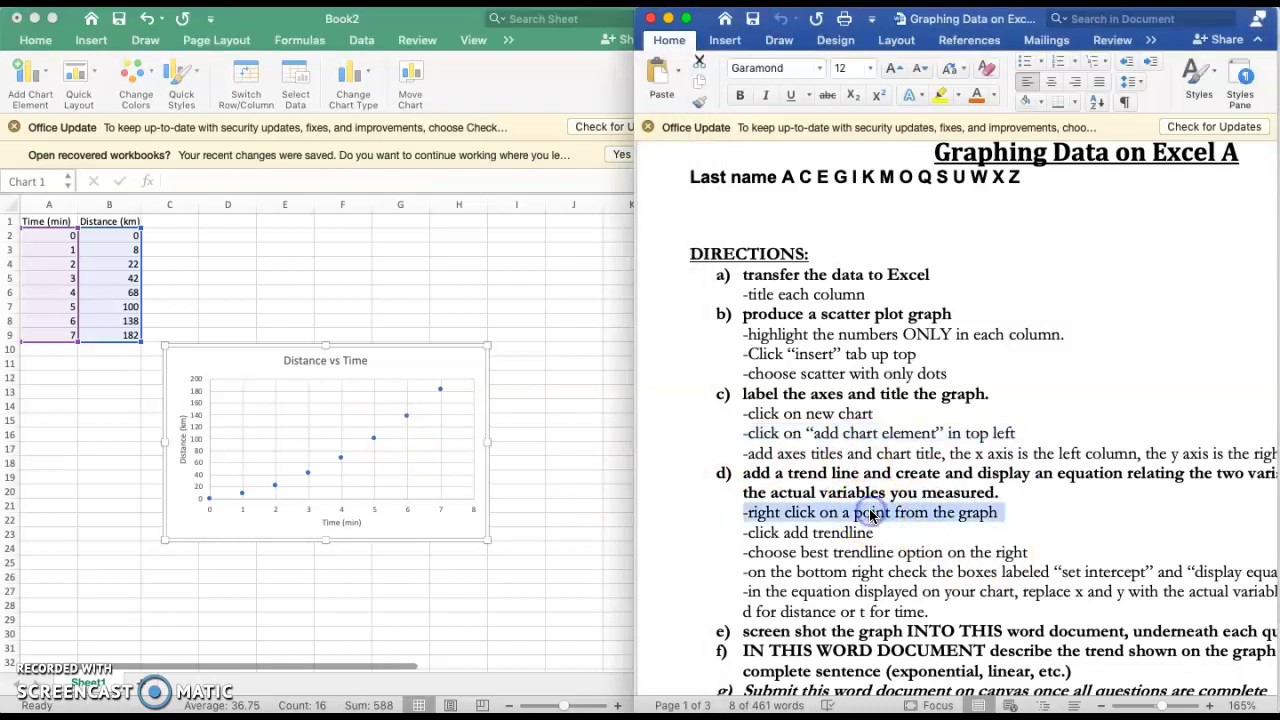
click(342, 462)
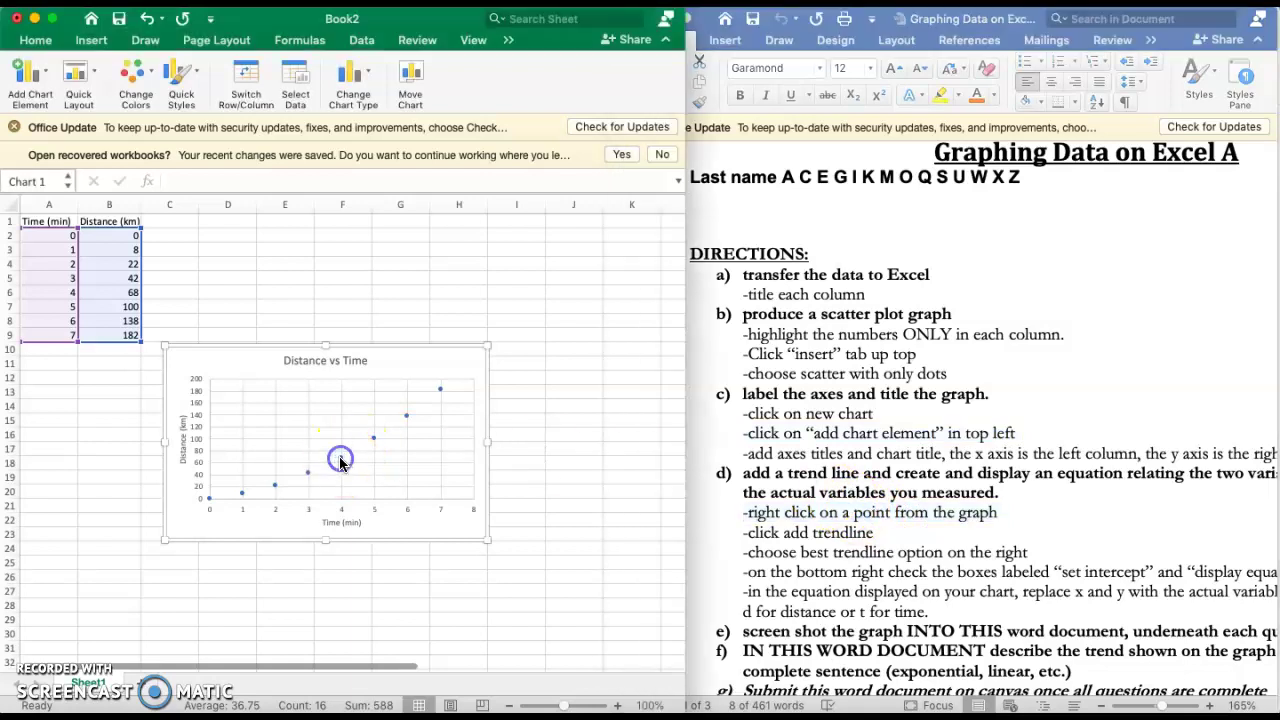
click(341, 461)
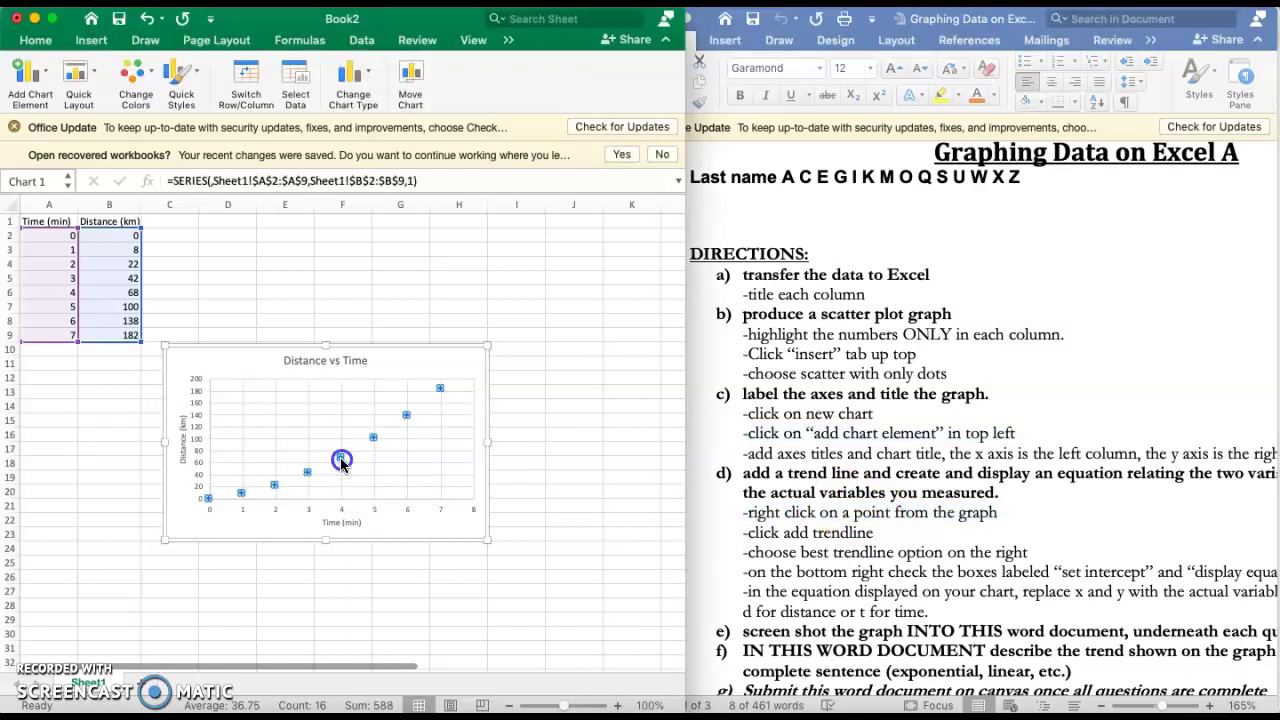
right_click(341, 460)
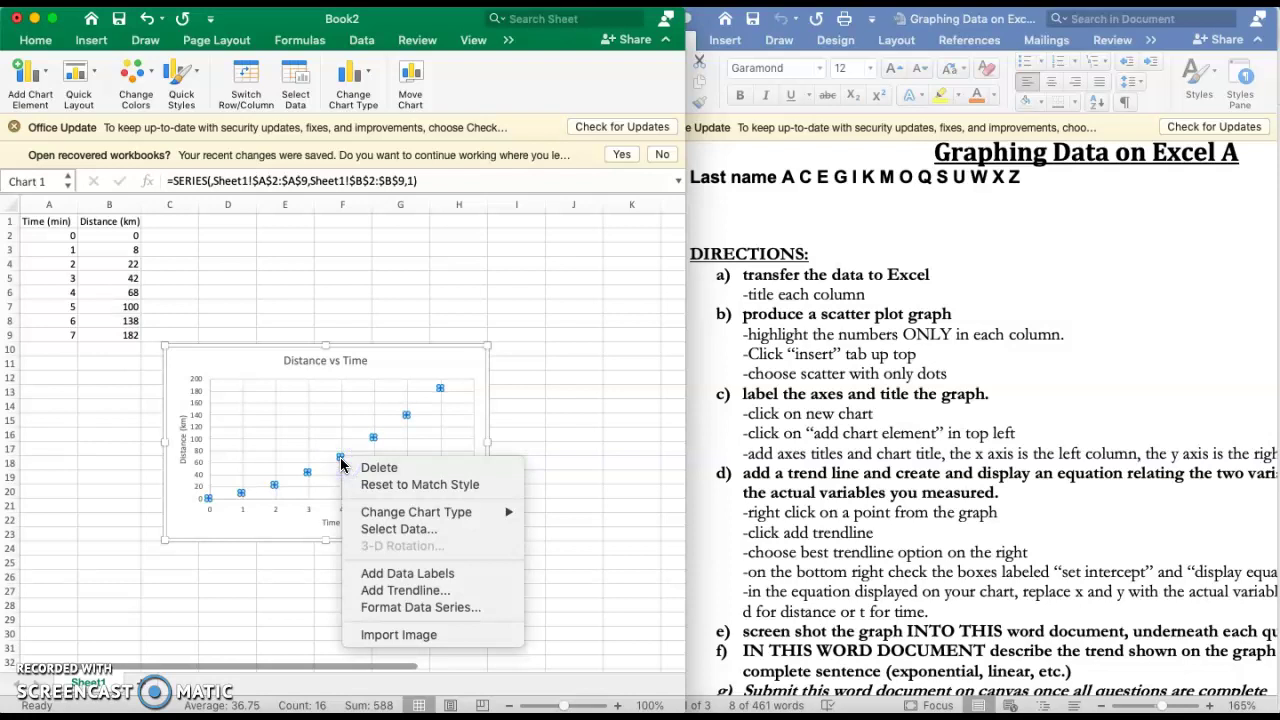
click(368, 591)
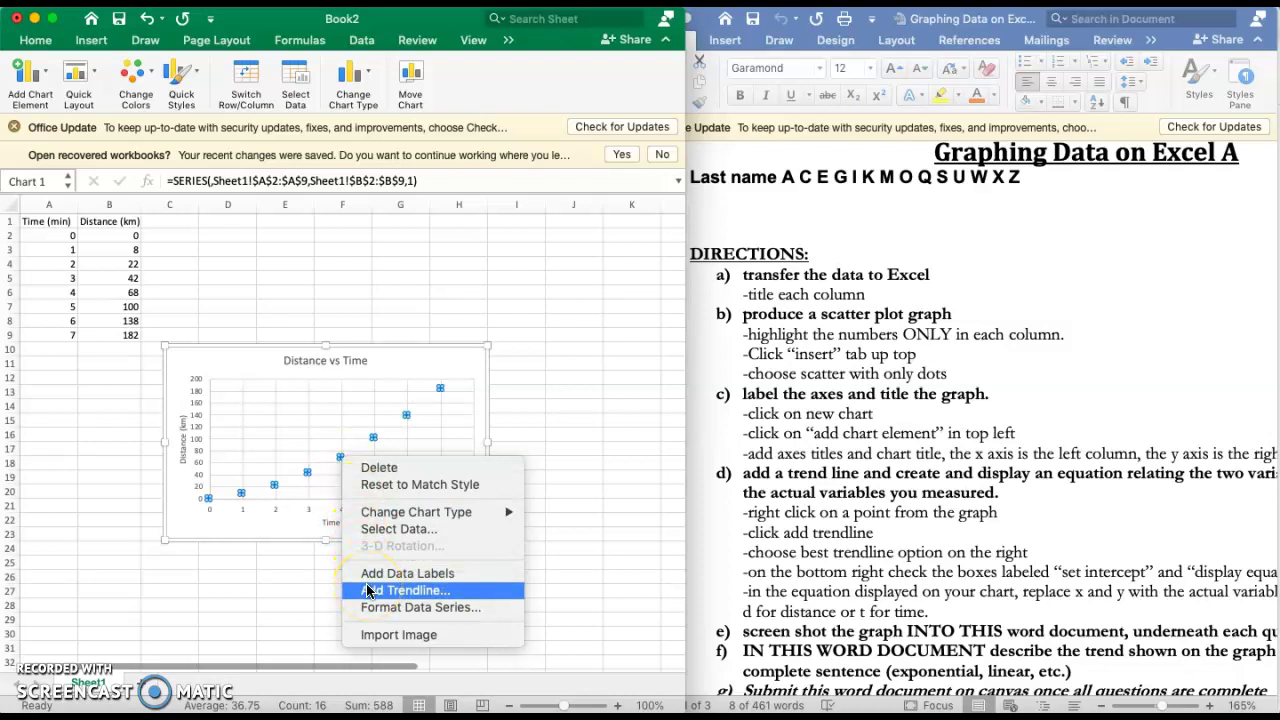
click(368, 591)
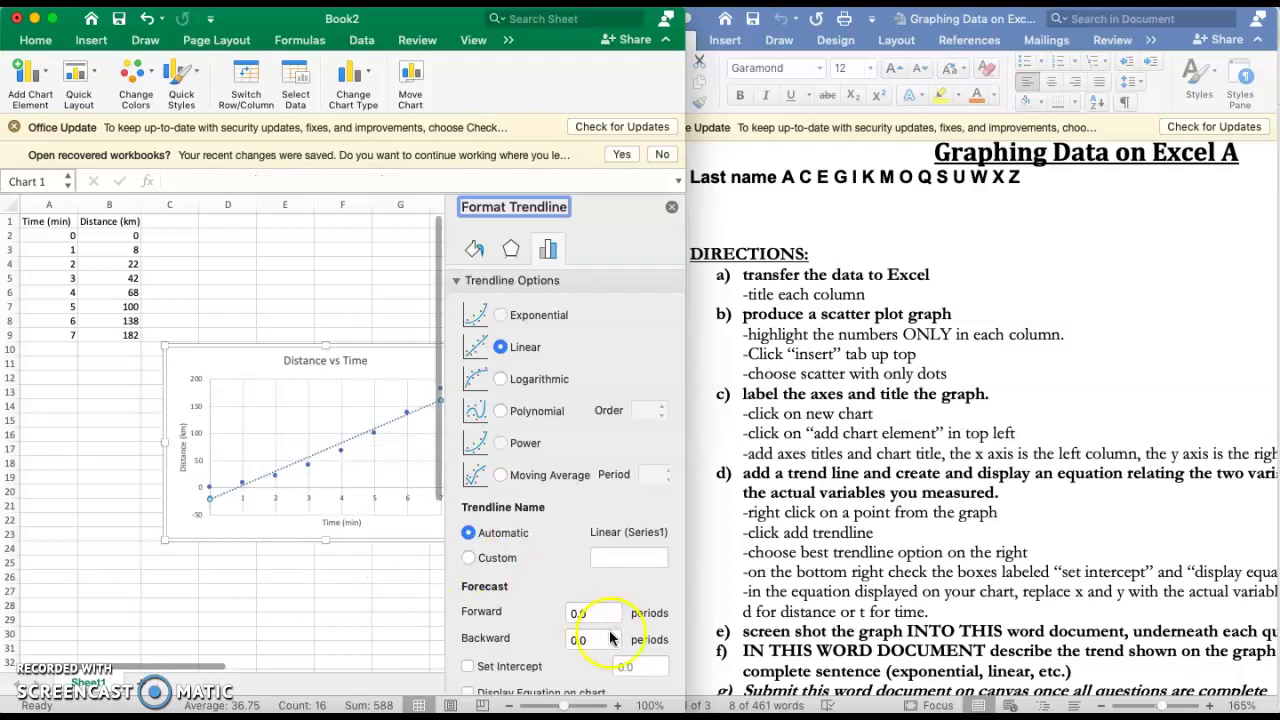
Try the Exponential and Logarithmic types for the scatter chart's trendline.
scroll(360, 328, right, 5)
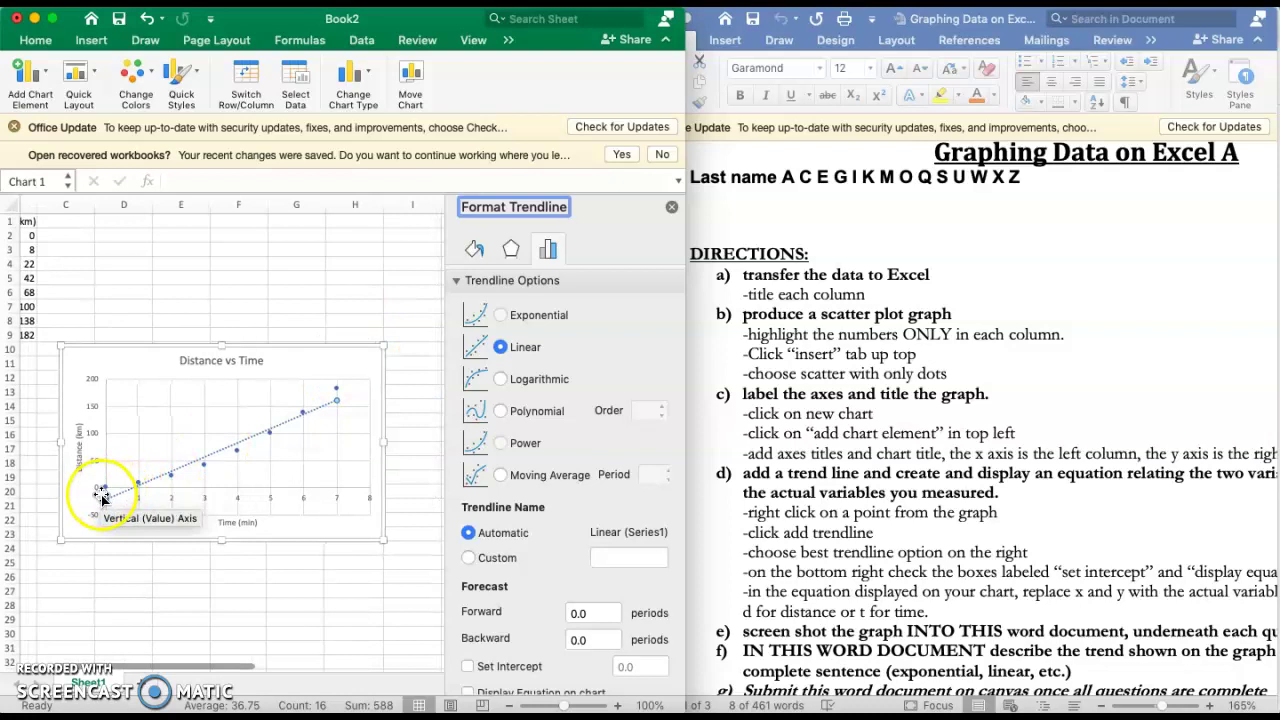
right_click(316, 440)
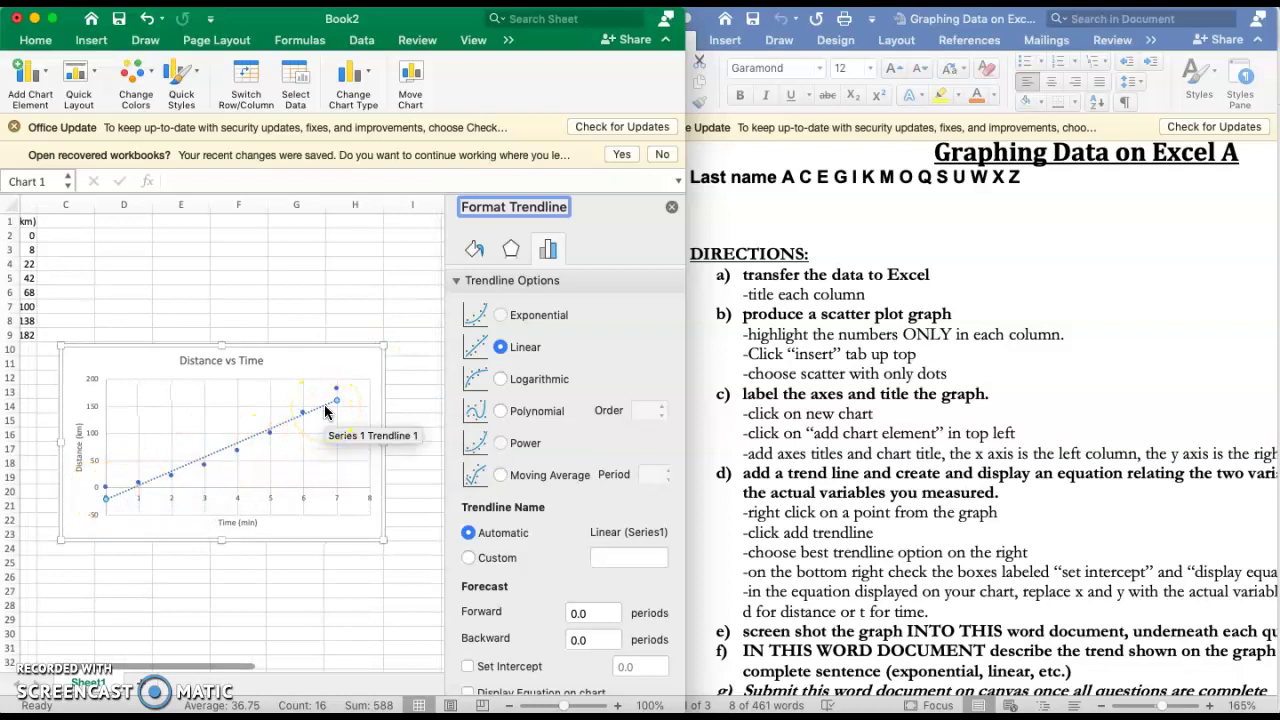
click(500, 347)
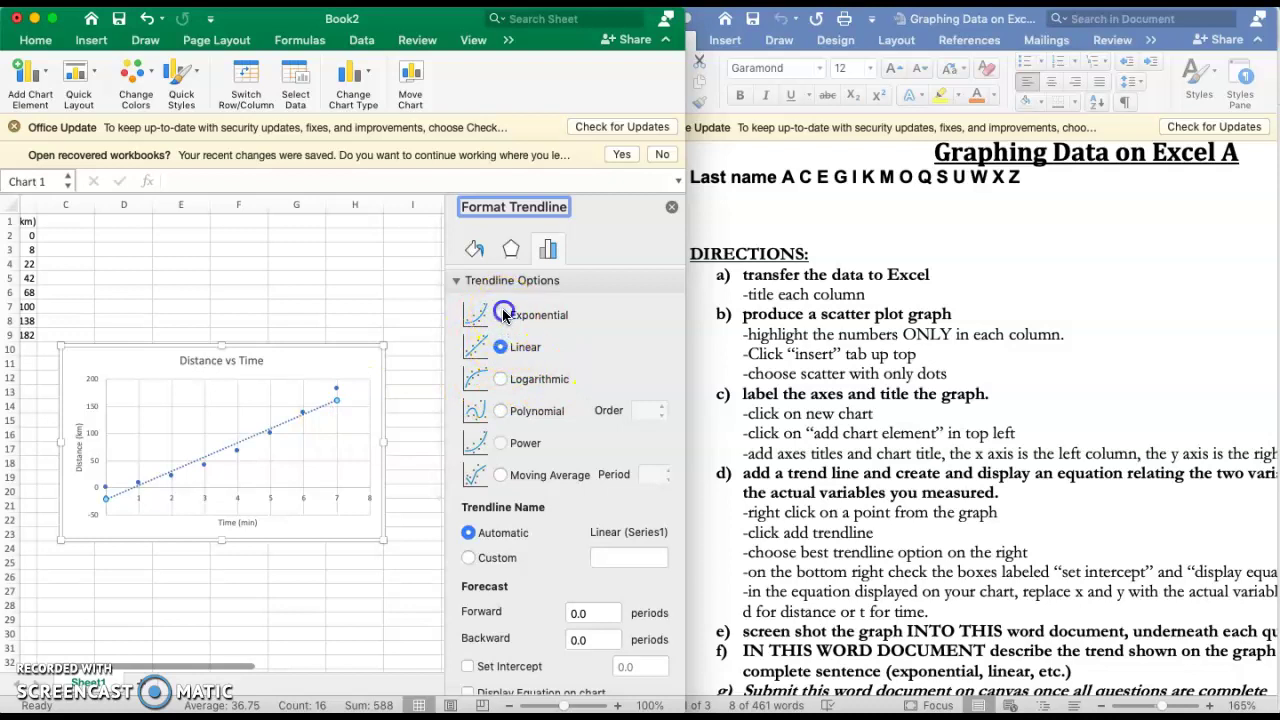
click(501, 315)
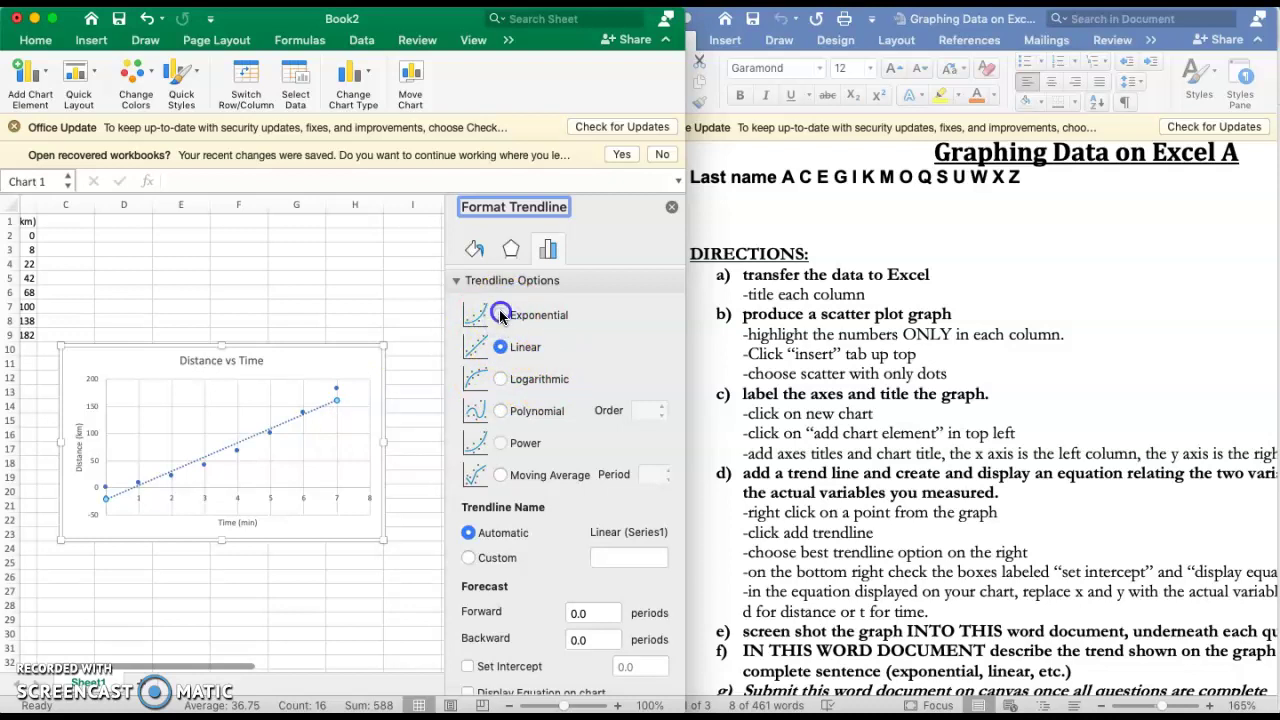
click(497, 380)
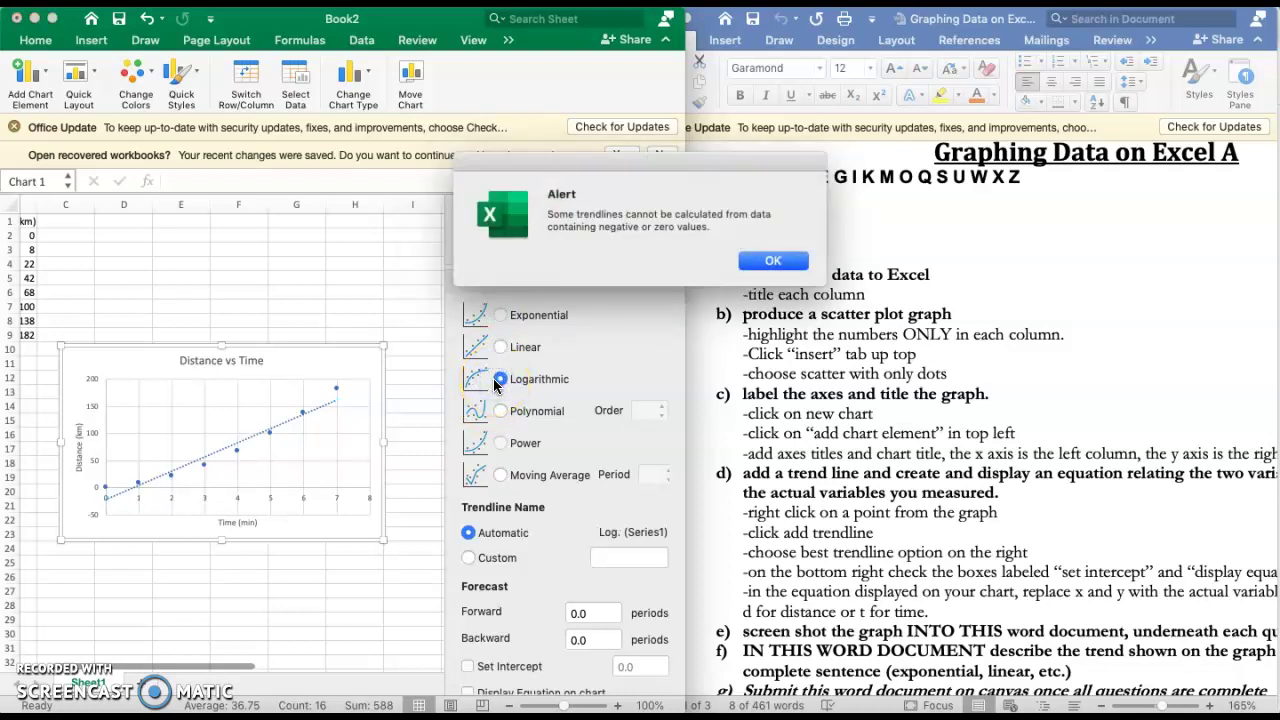
click(772, 262)
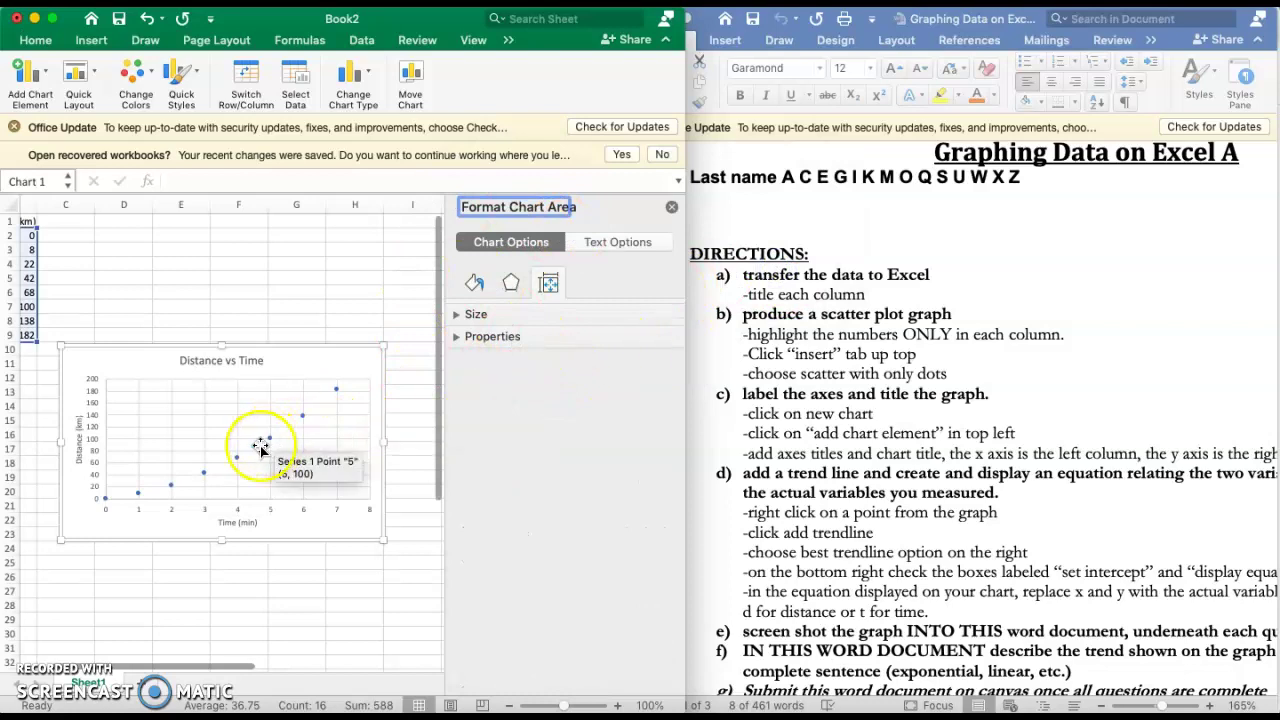
Add a trendline to the scatter chart's data points and make it Polynomial of order 2.
right_click(204, 472)
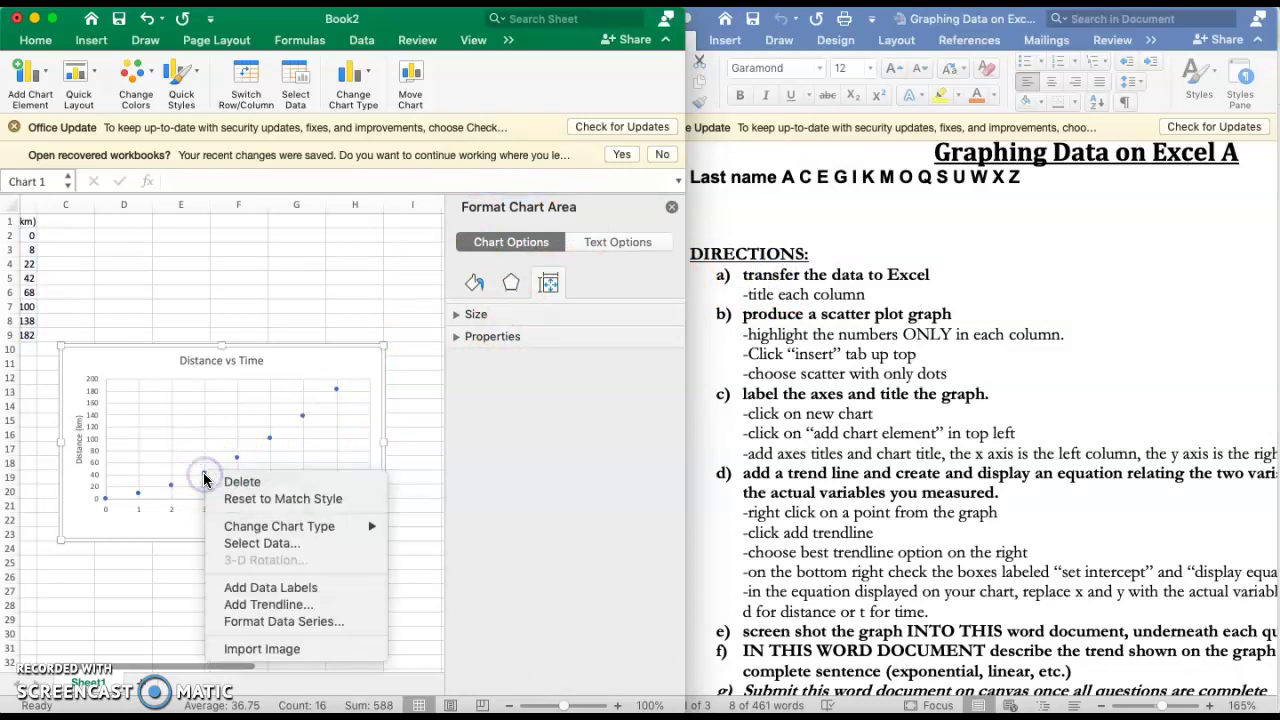
click(281, 606)
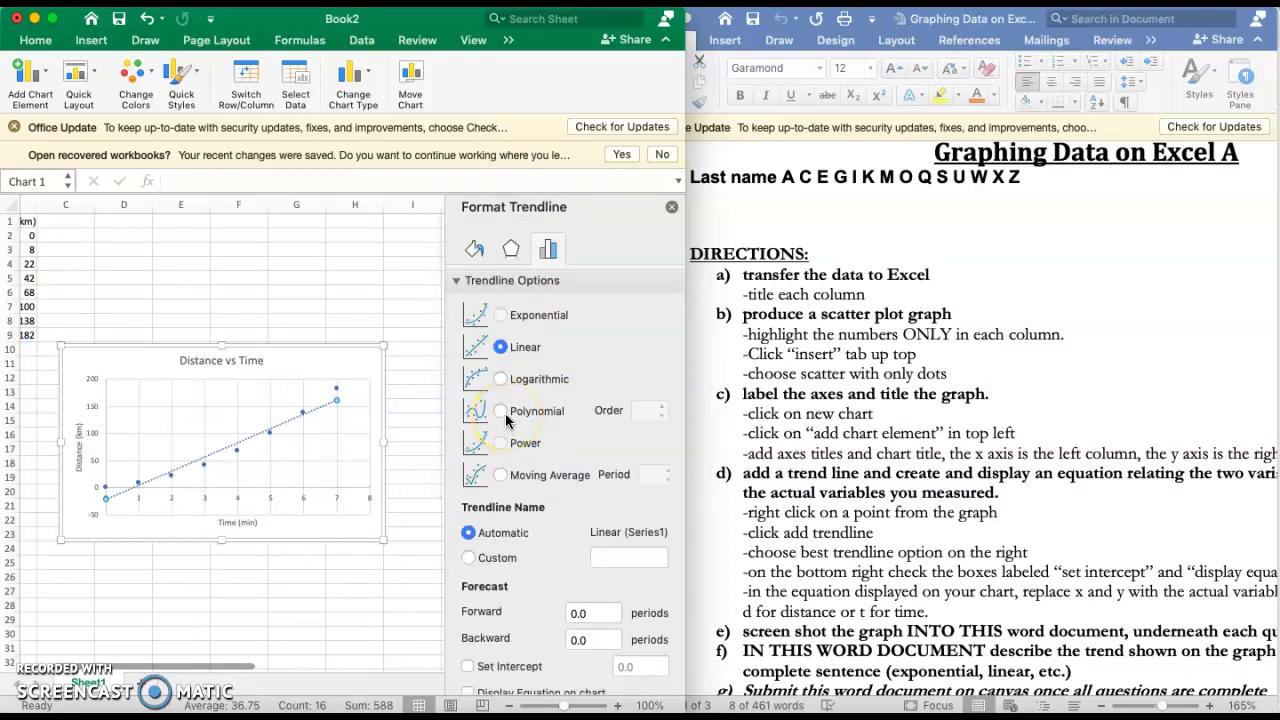
click(503, 411)
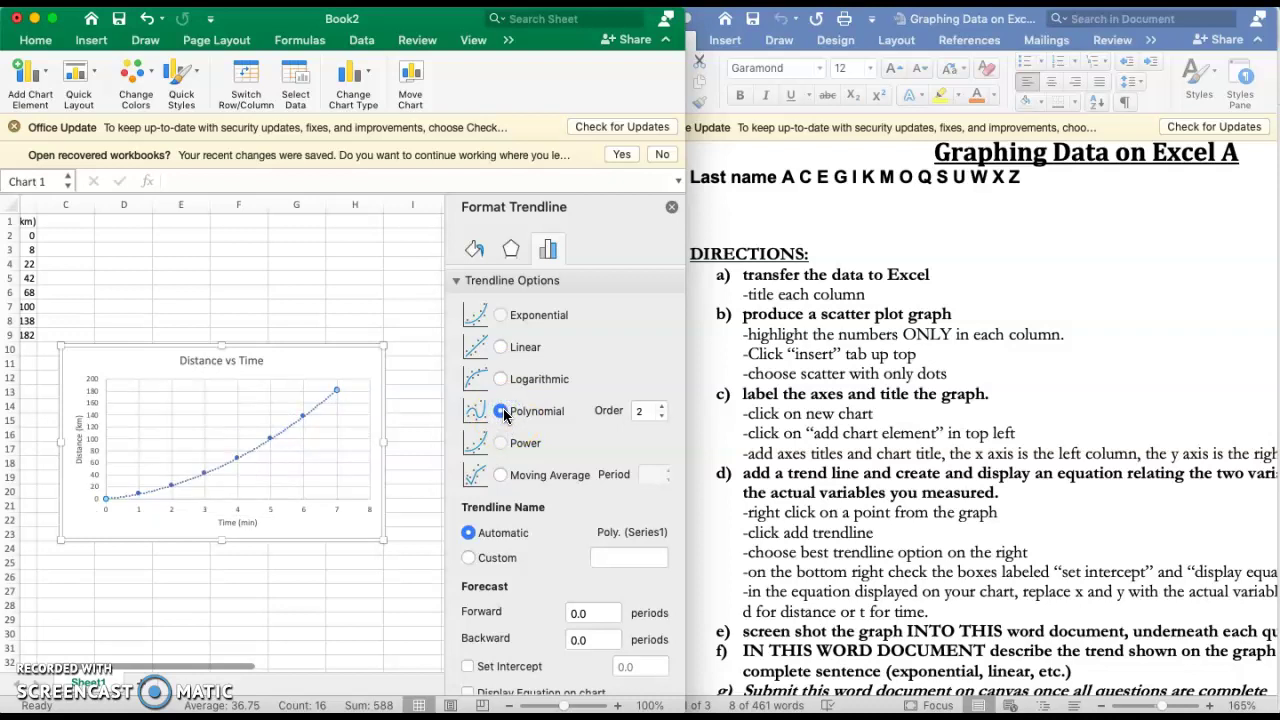
click(651, 411)
drag(651, 413, 642, 420)
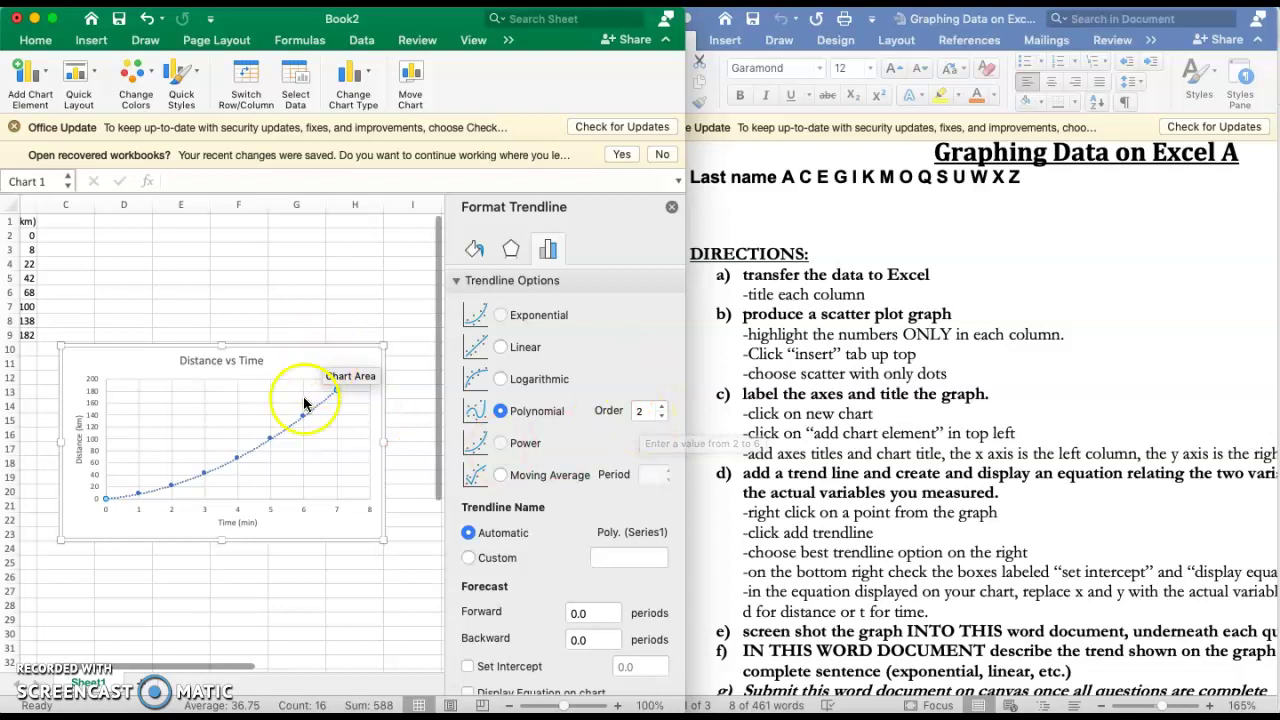
click(338, 462)
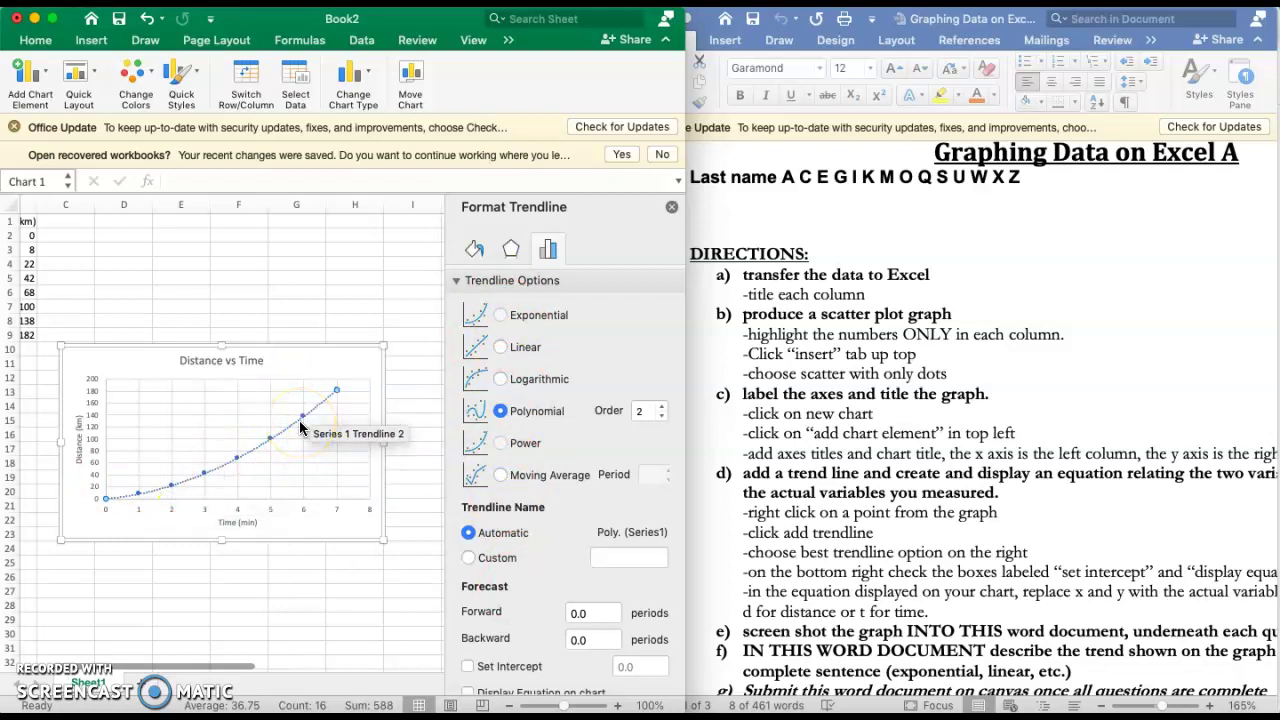
Check the directions on trendline options, and display the polynomial trendline's equation on the chart.
click(972, 558)
triple_click(972, 557)
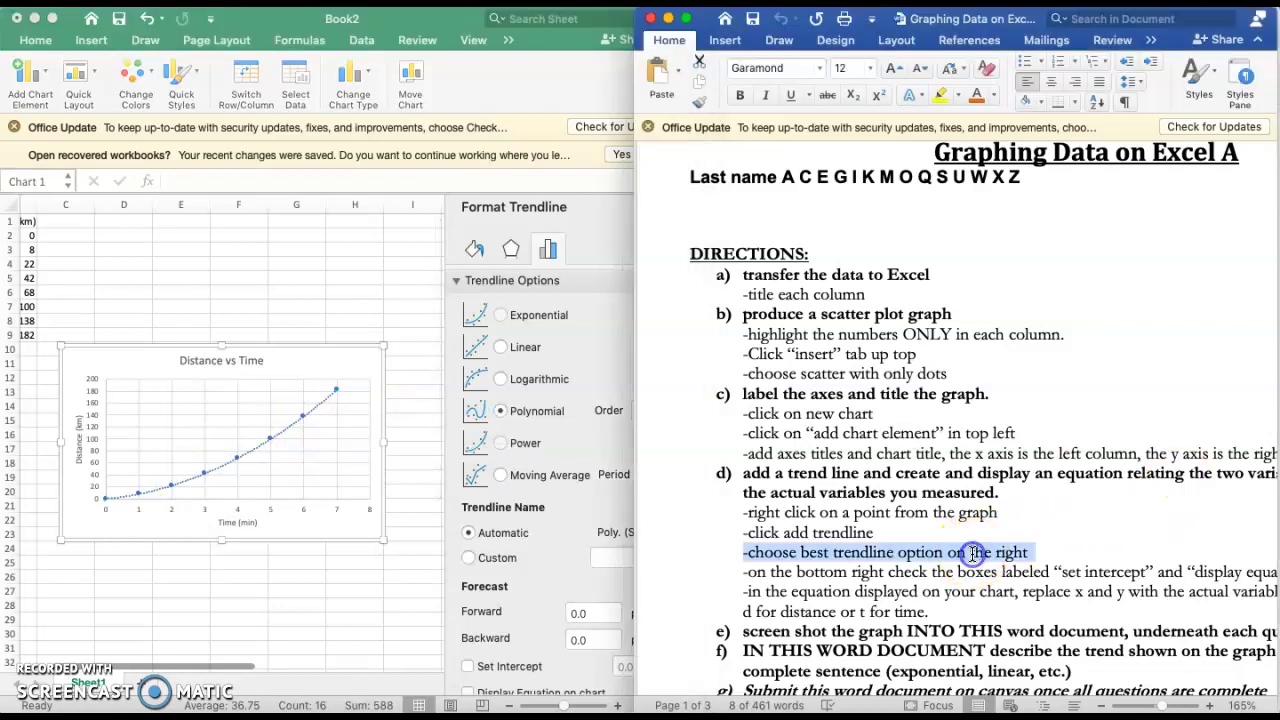
double_click(978, 572)
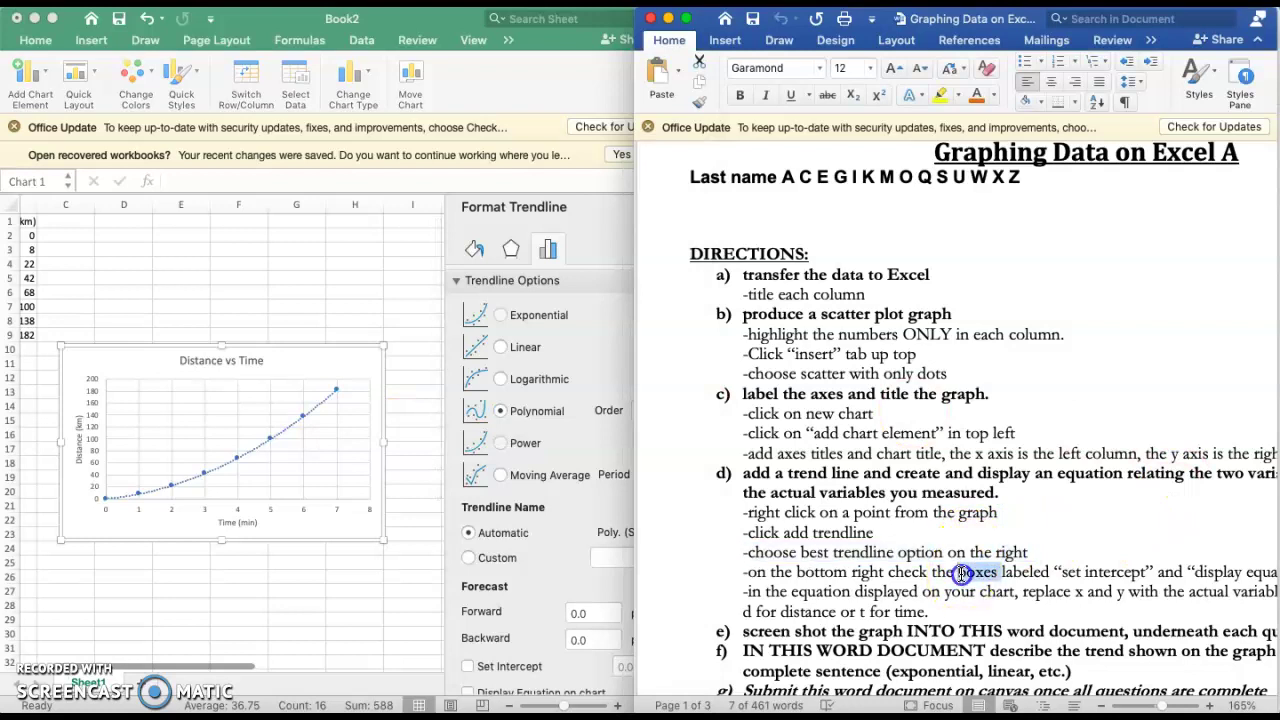
triple_click(940, 572)
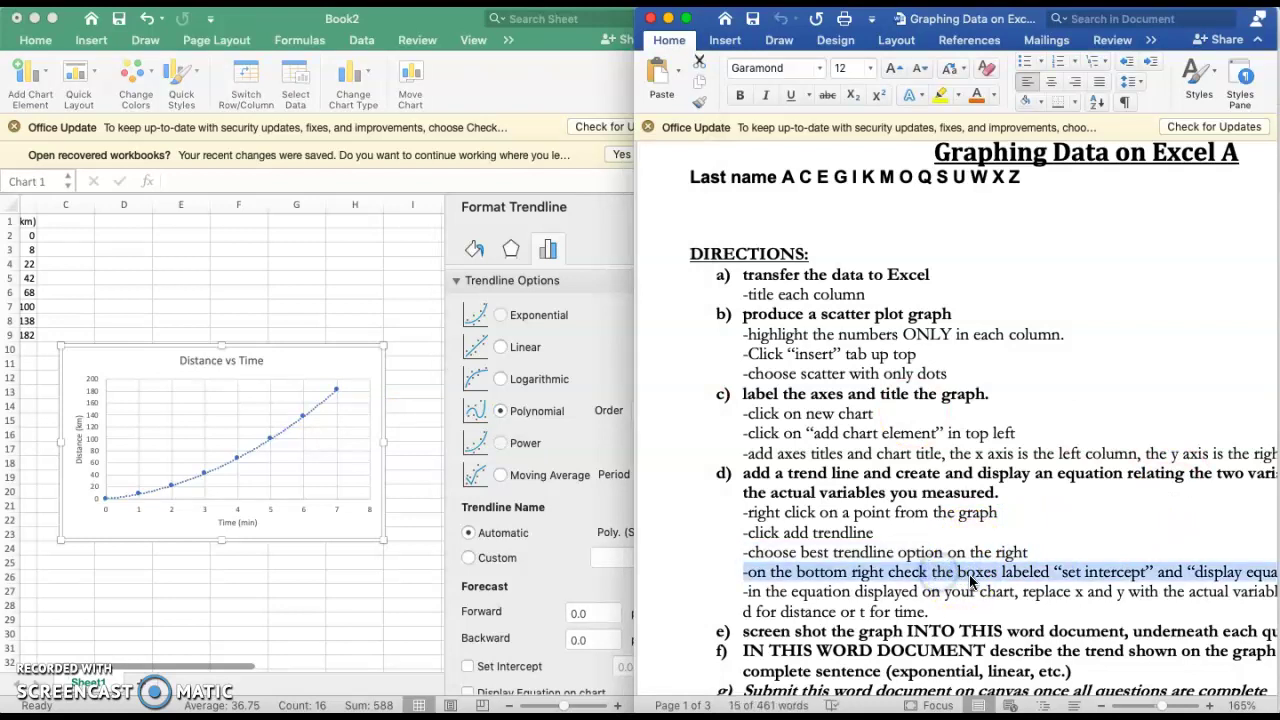
scroll(972, 585, right, 5)
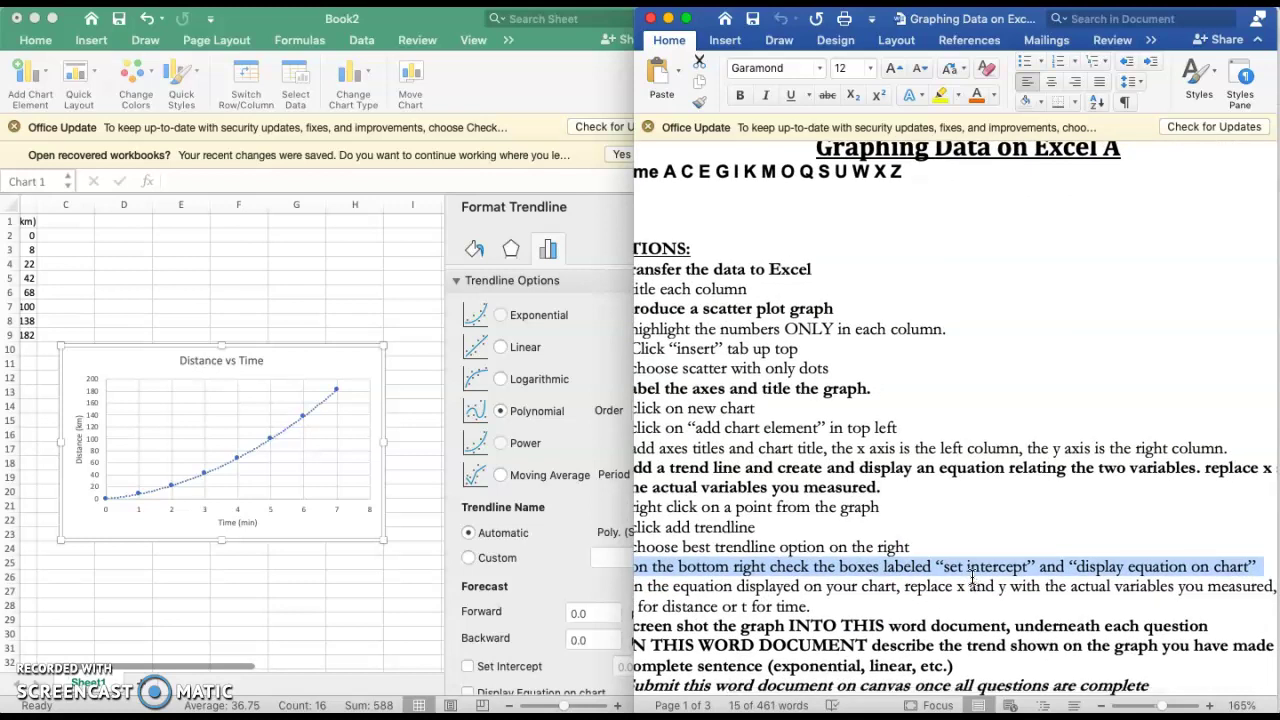
scroll(471, 566, down, 3)
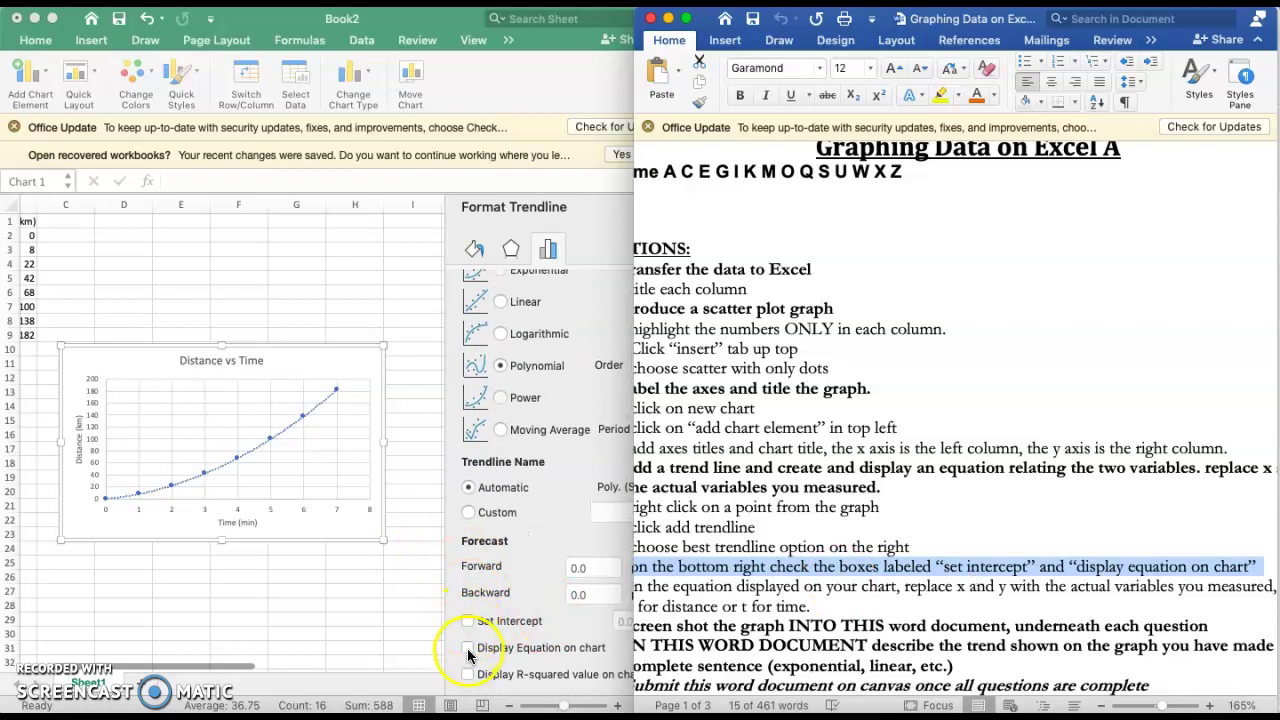
click(468, 650)
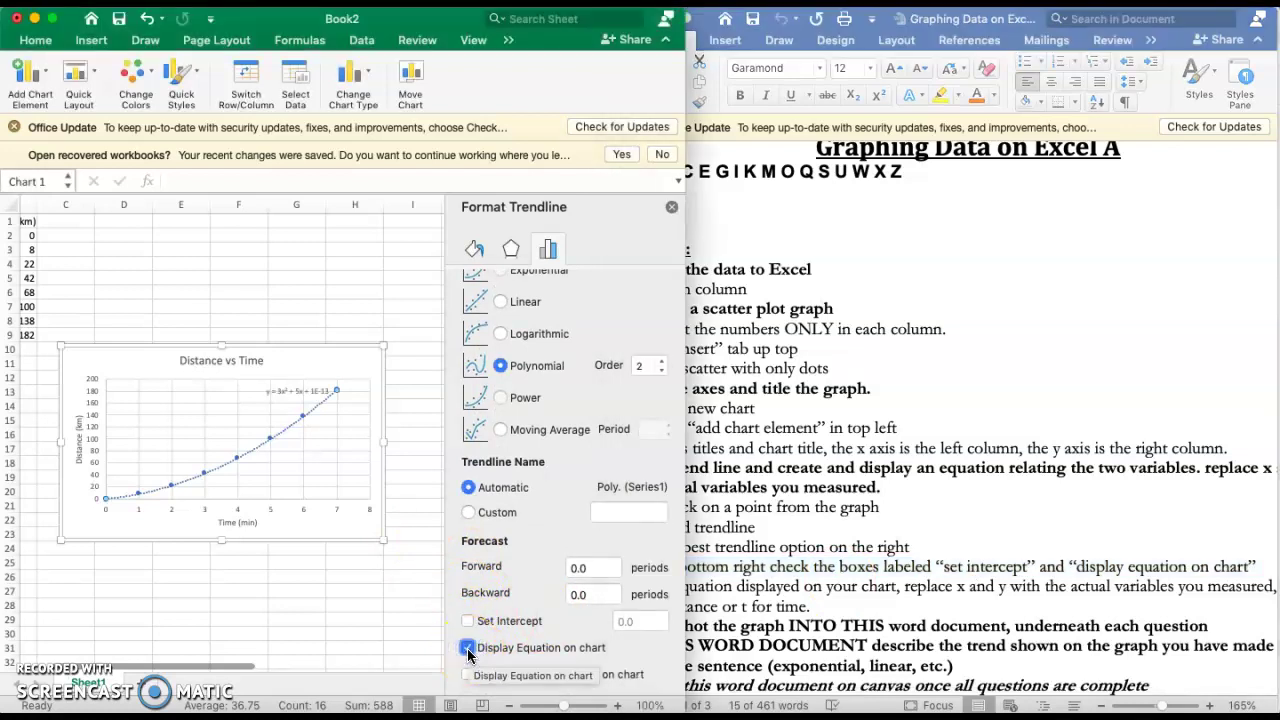
Widen the Excel window to reach the font settings and set the trendline equation's font size to 14.
click(302, 391)
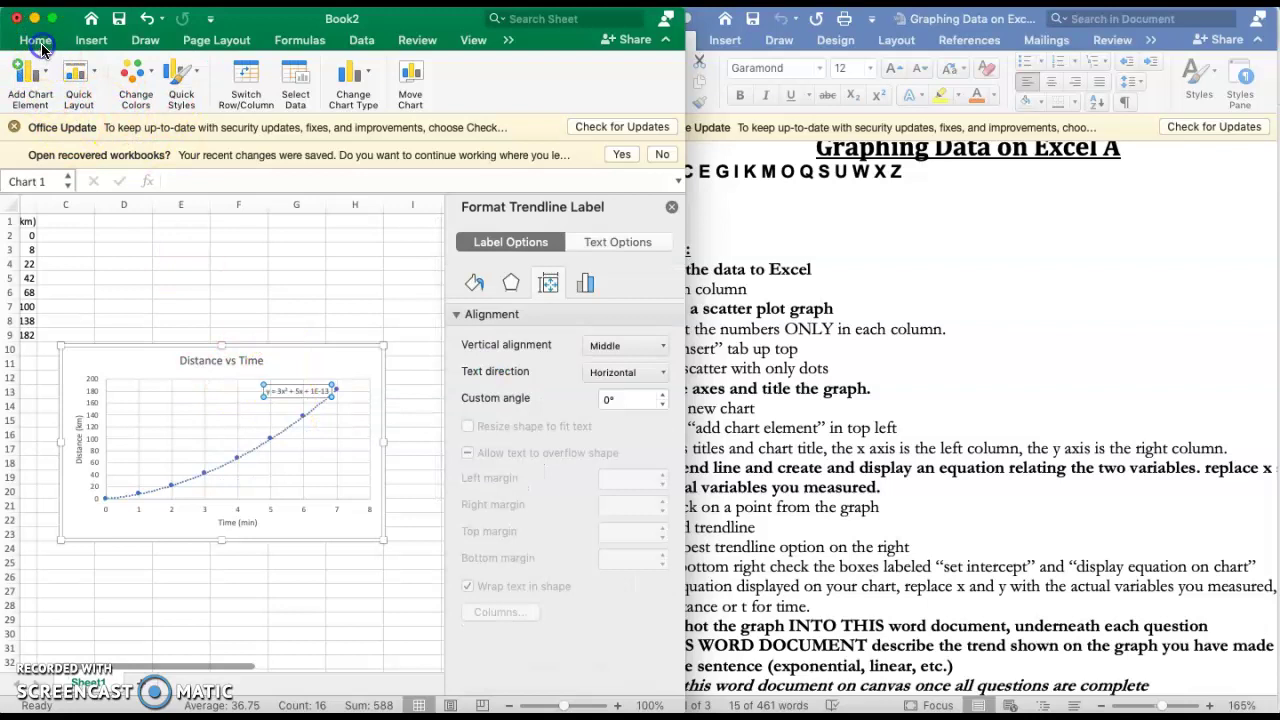
click(40, 45)
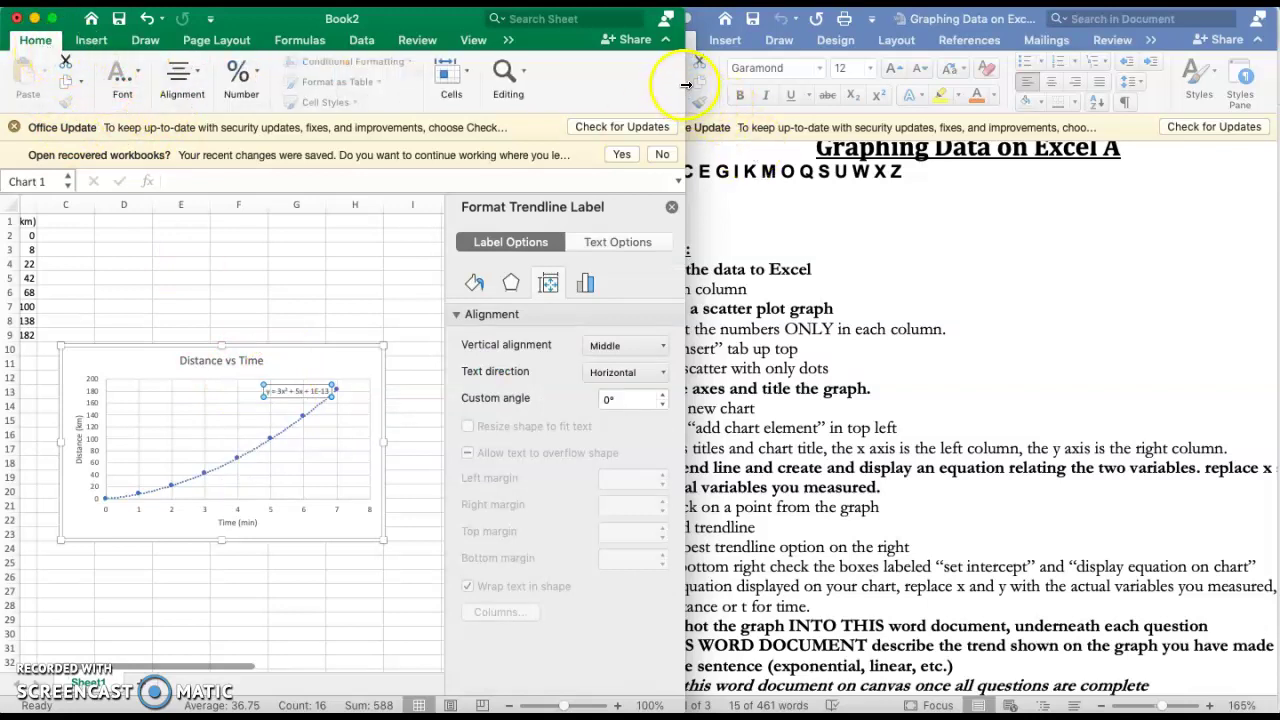
drag(686, 84, 1047, 84)
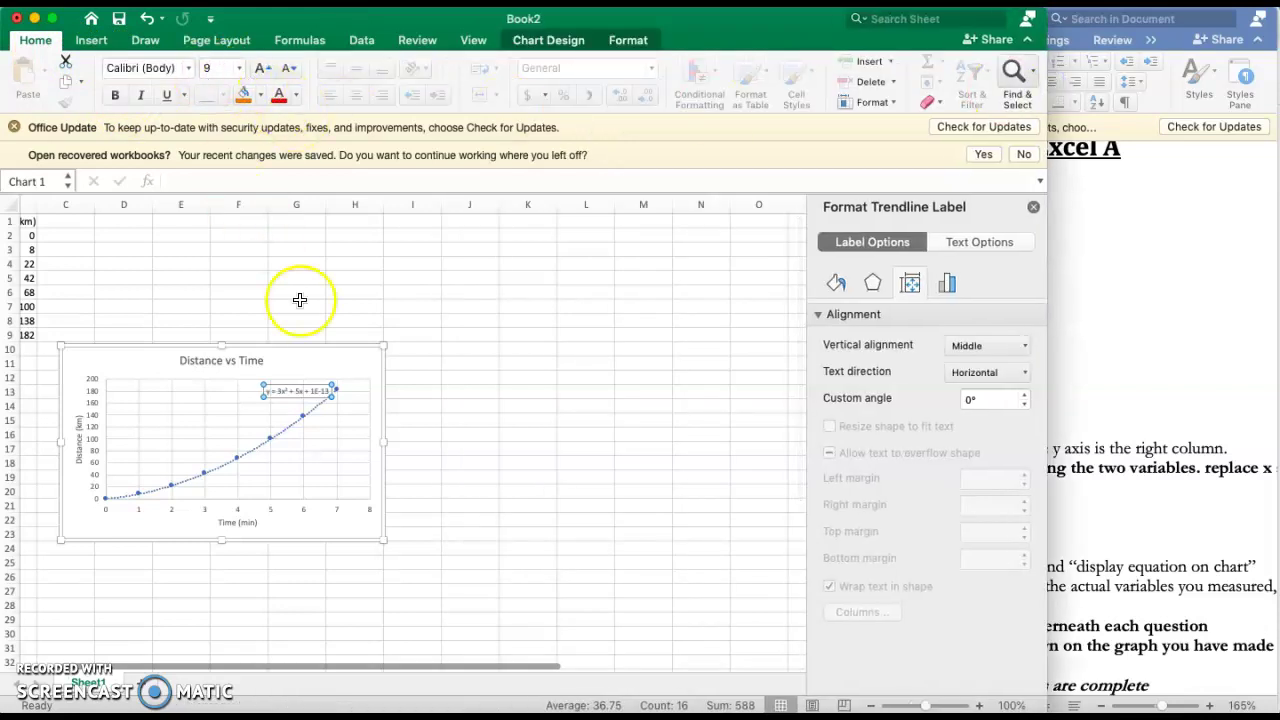
click(293, 393)
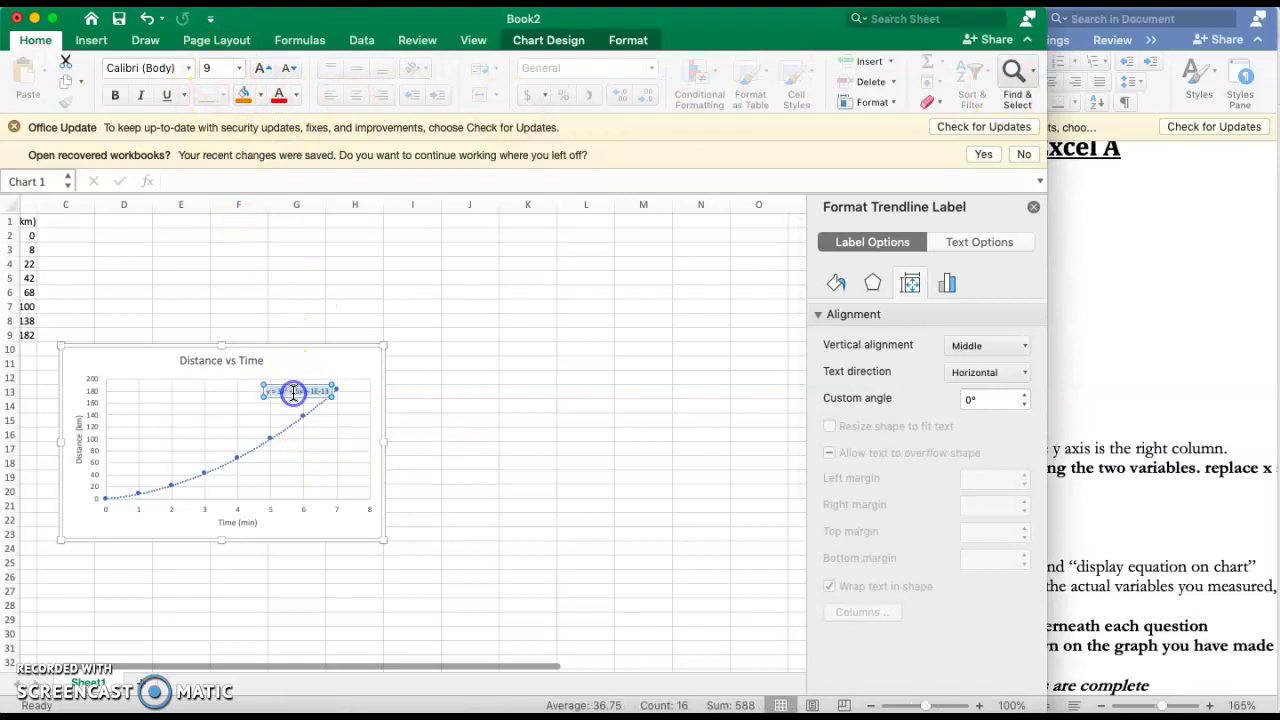
click(211, 63)
text(14)
key(Return)
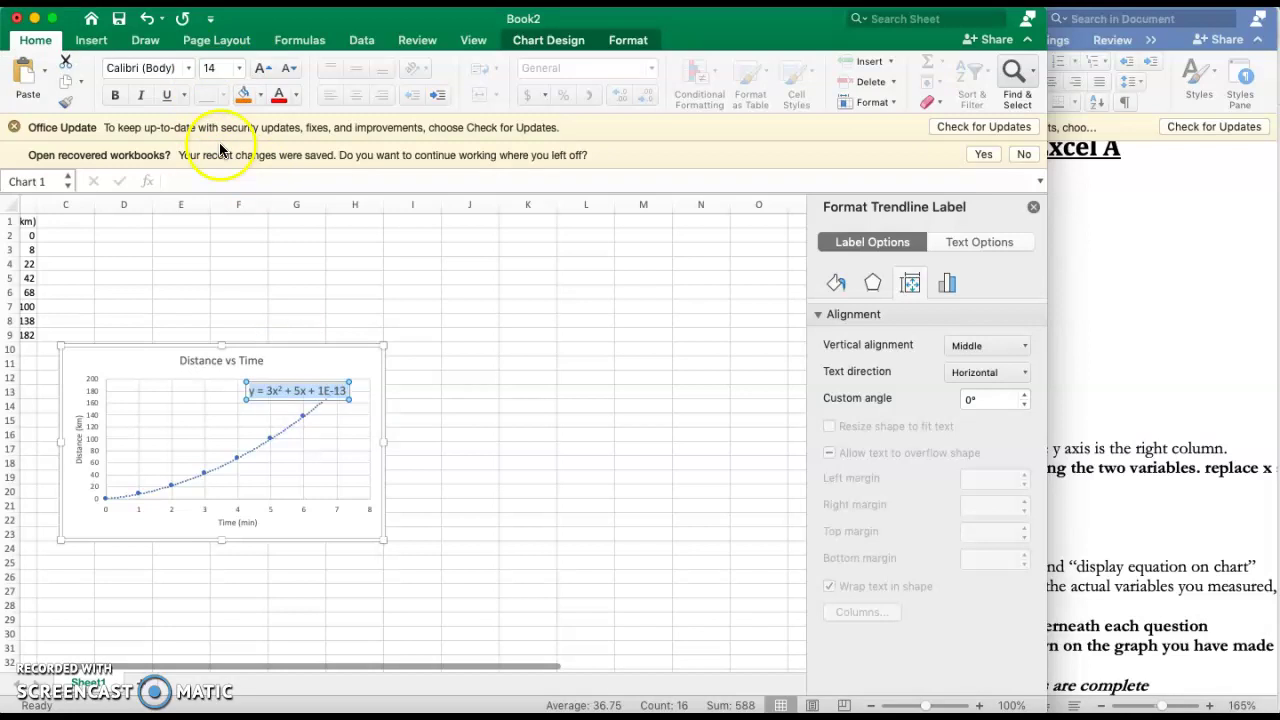
click(293, 390)
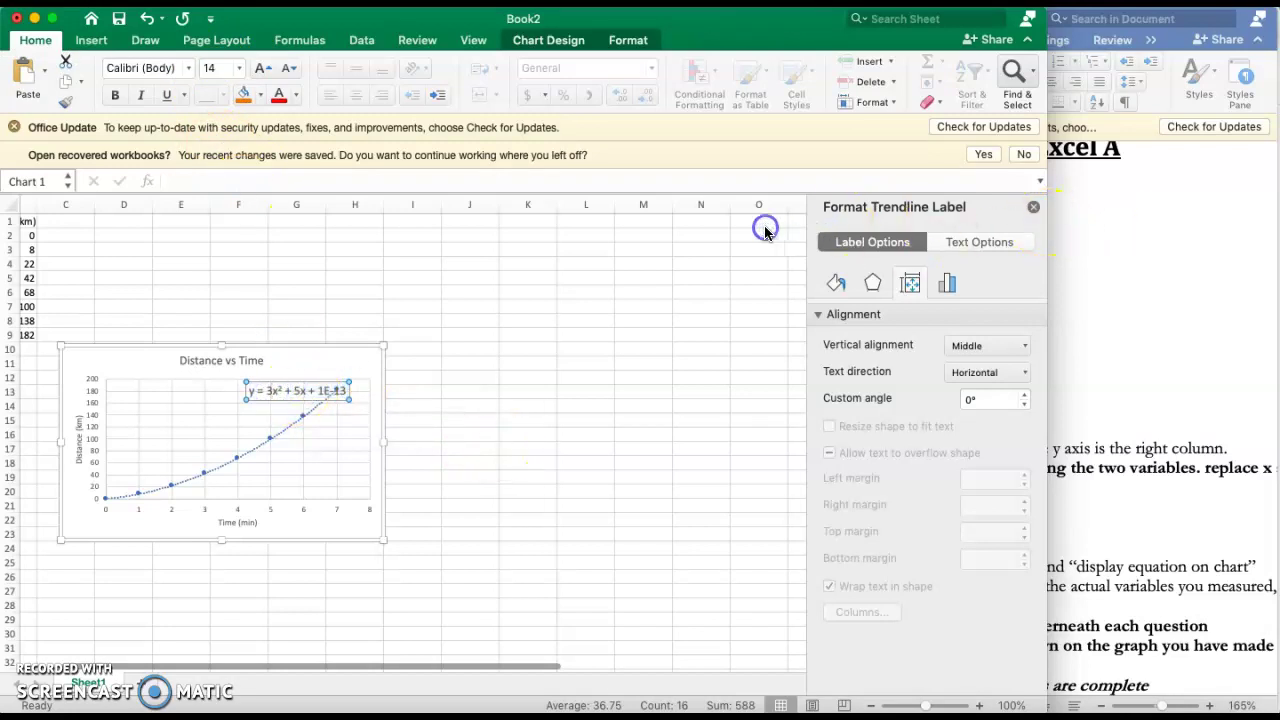
Resize the Excel and Word windows so the chart and the assignment directions sit side by side.
drag(1047, 217, 618, 262)
click(717, 181)
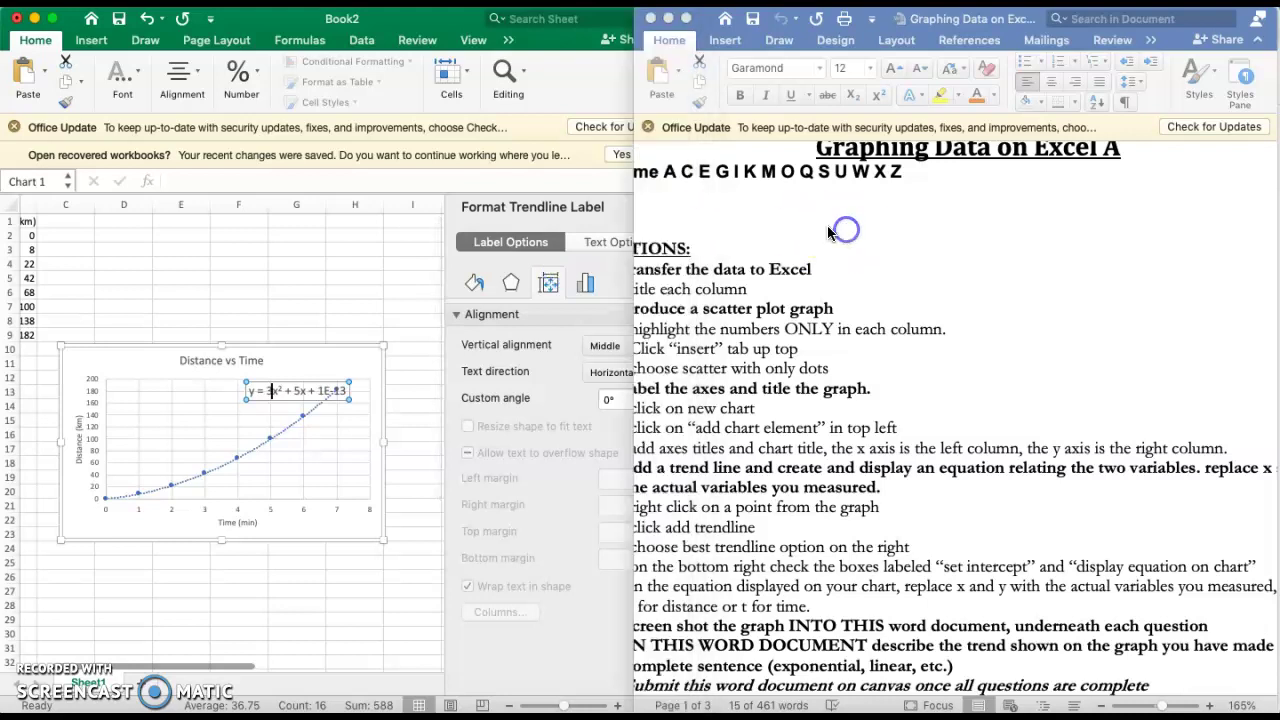
drag(636, 77, 688, 96)
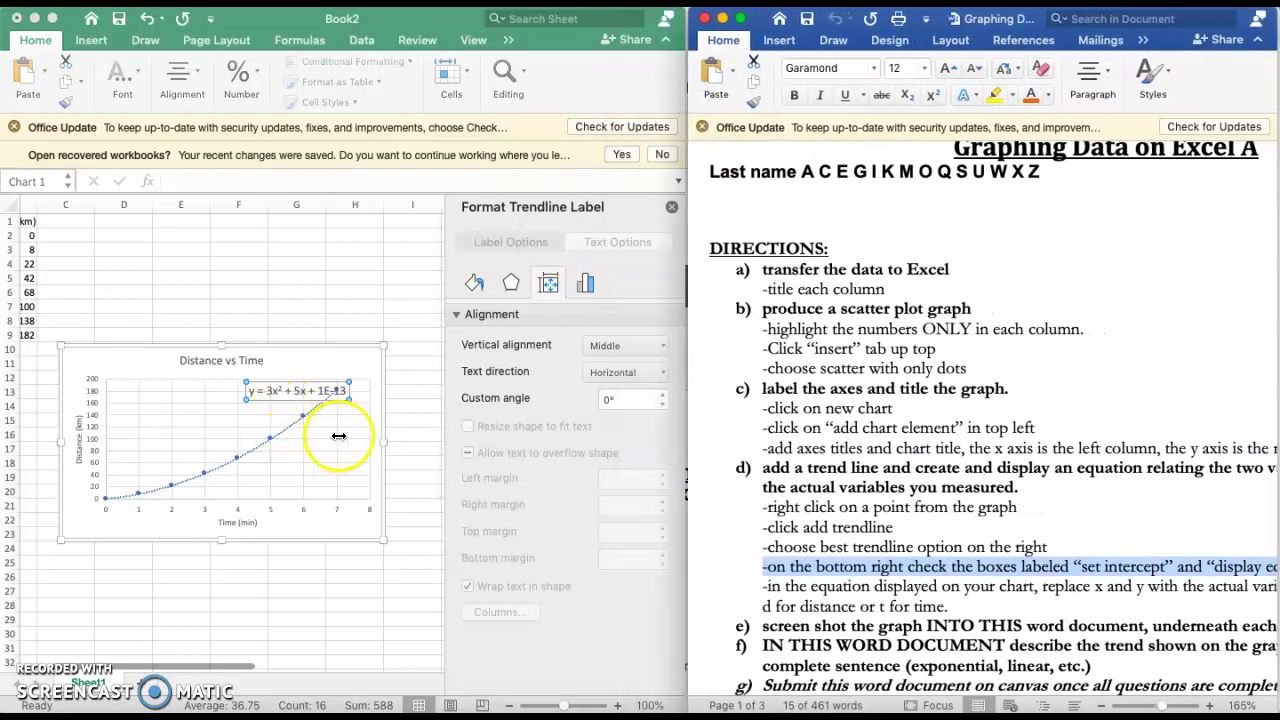
Delete the "+ 1E-13" term from the trendline equation label so it reads y = 3x² + 5x.
click(333, 391)
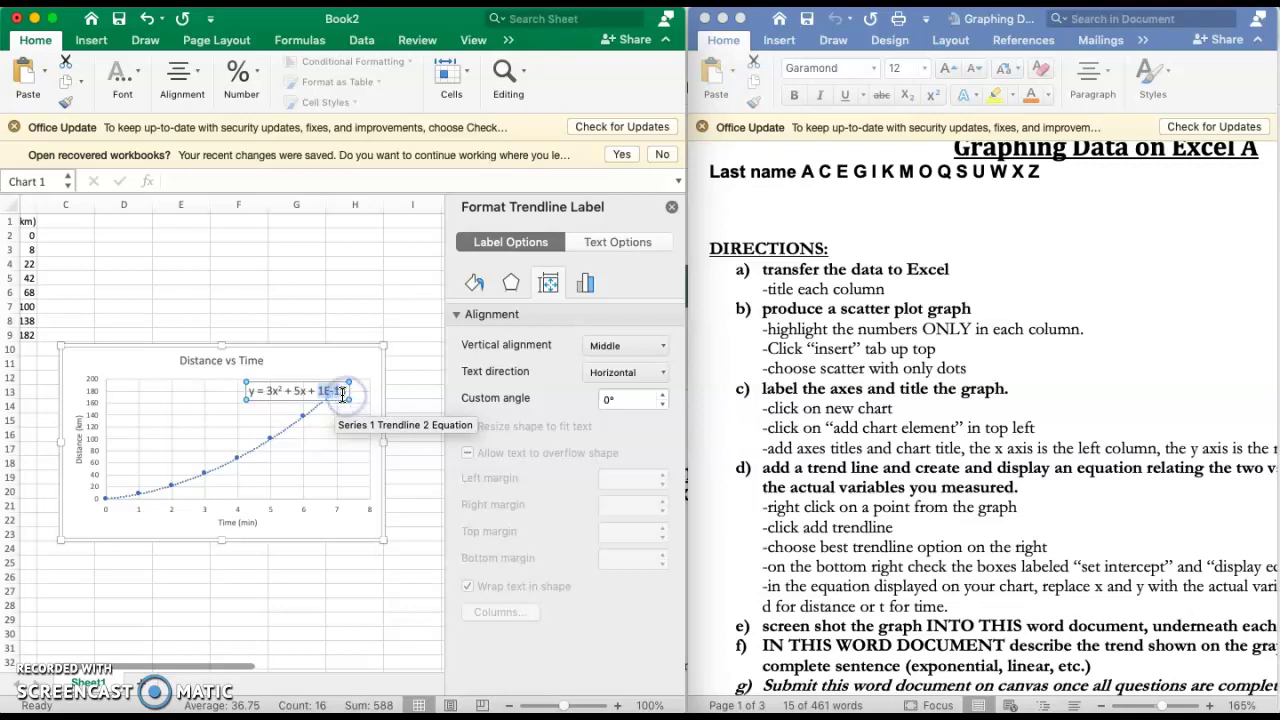
drag(316, 395, 323, 395)
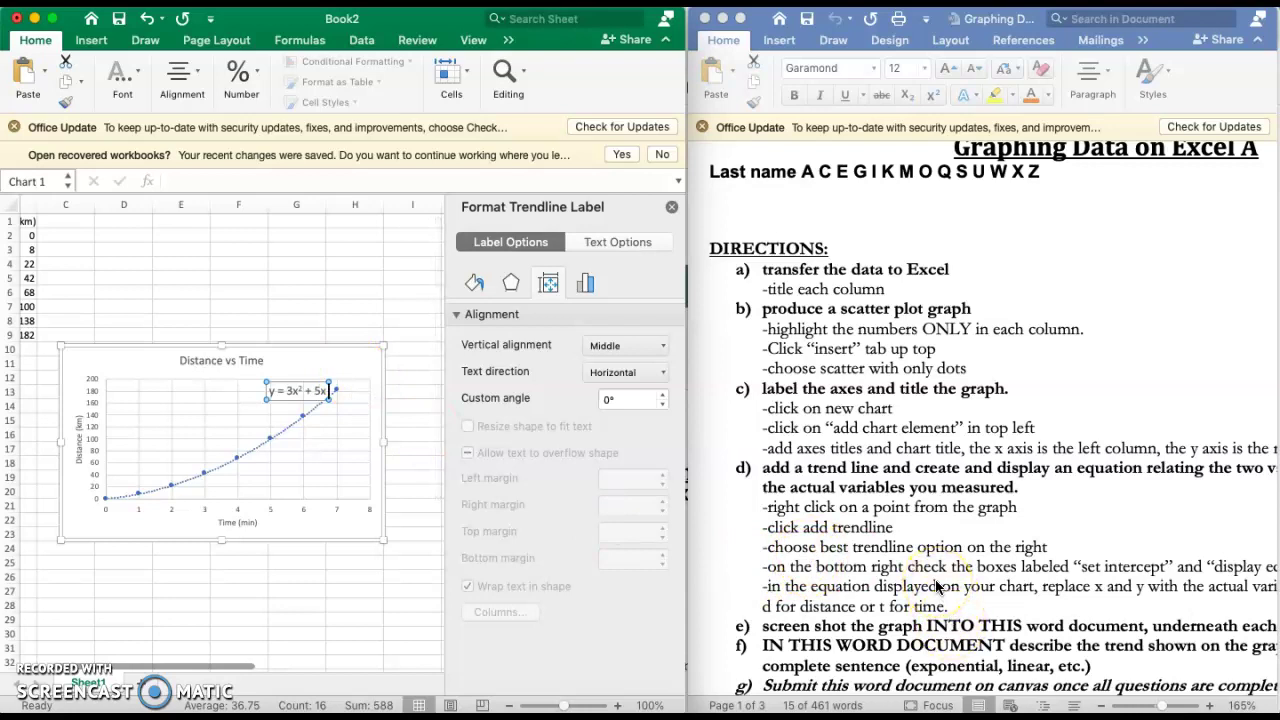
click(849, 587)
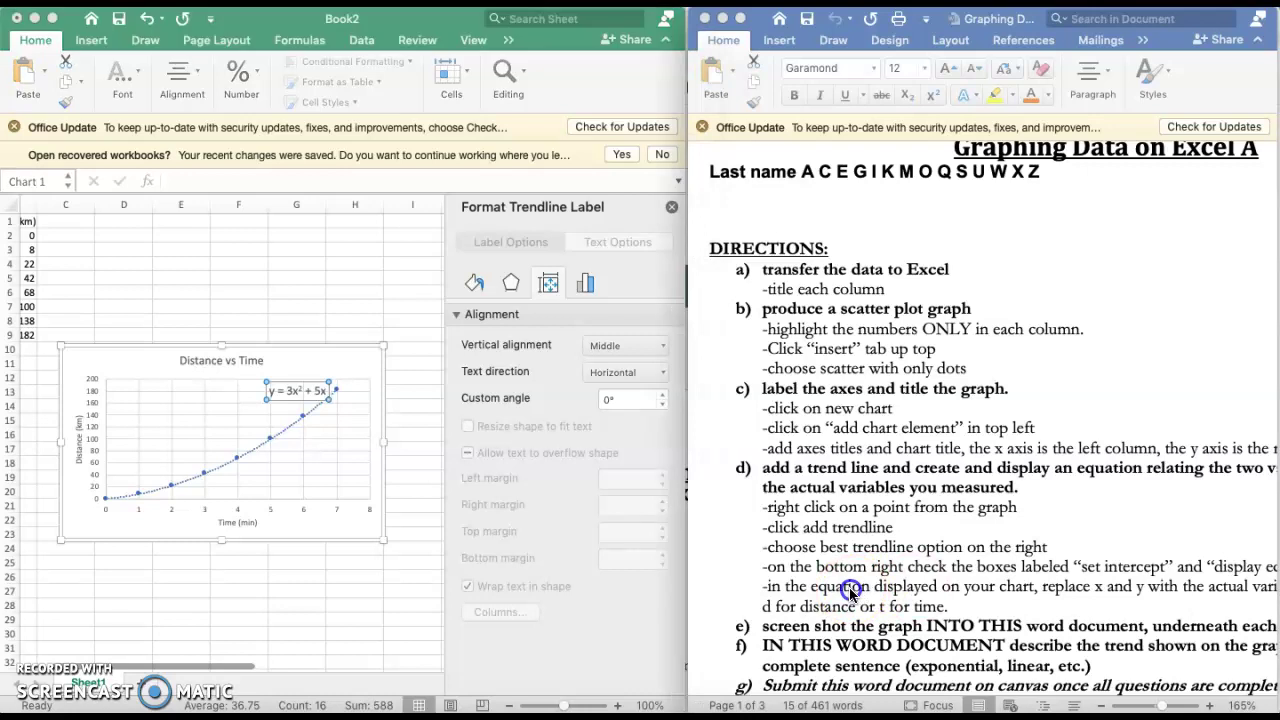
Examine the direction about replacing x and y in the chart's equation with the actual measured variables.
click(805, 590)
scroll(803, 590, right, 2)
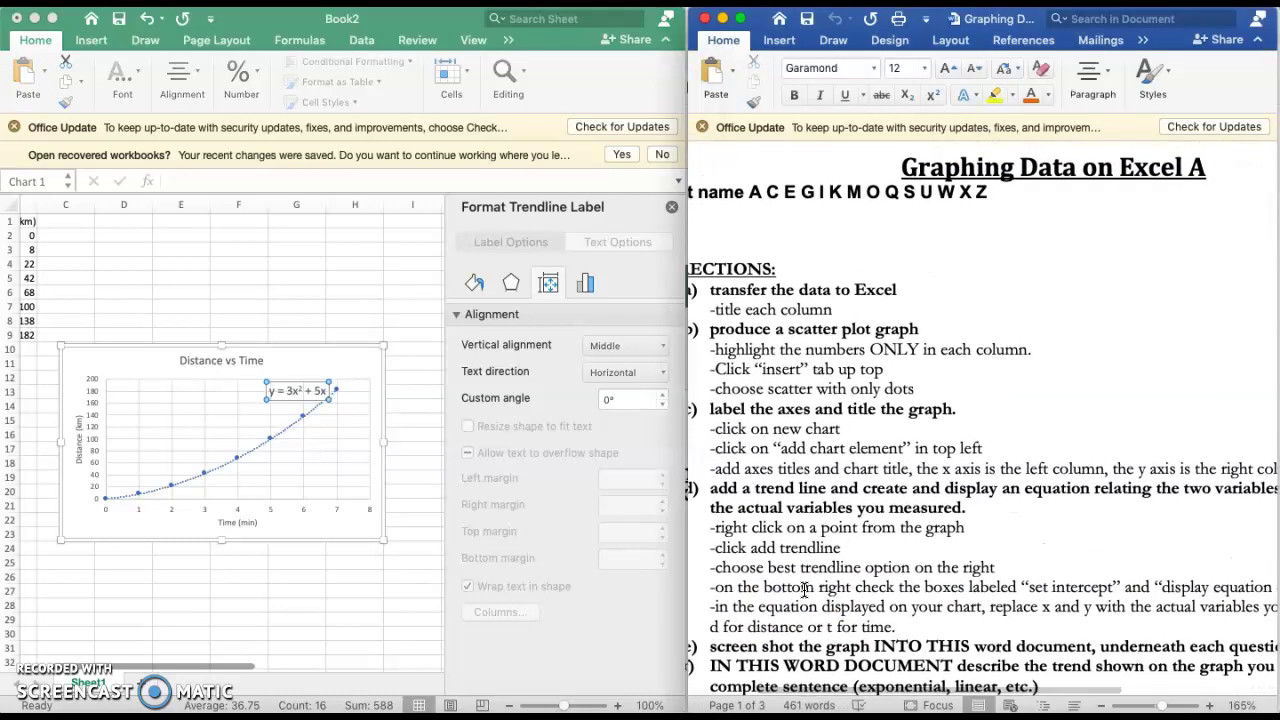
click(712, 606)
drag(708, 609, 990, 622)
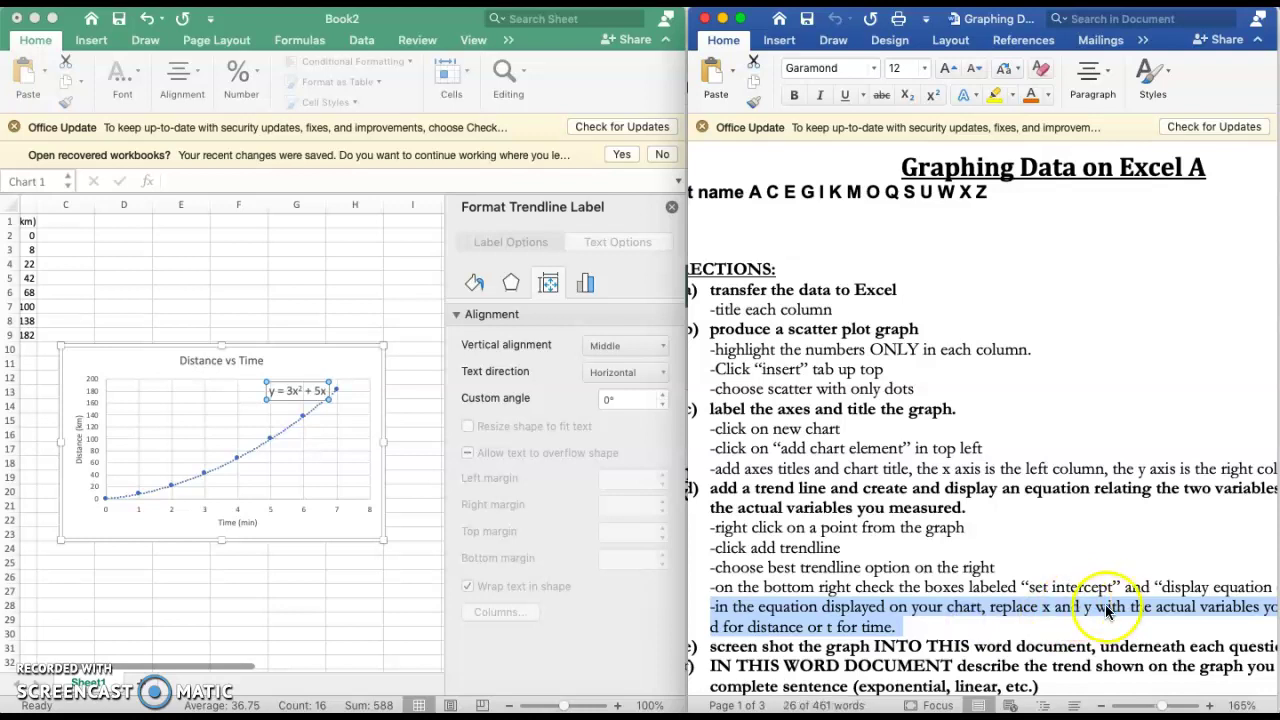
scroll(1108, 610, right, 5)
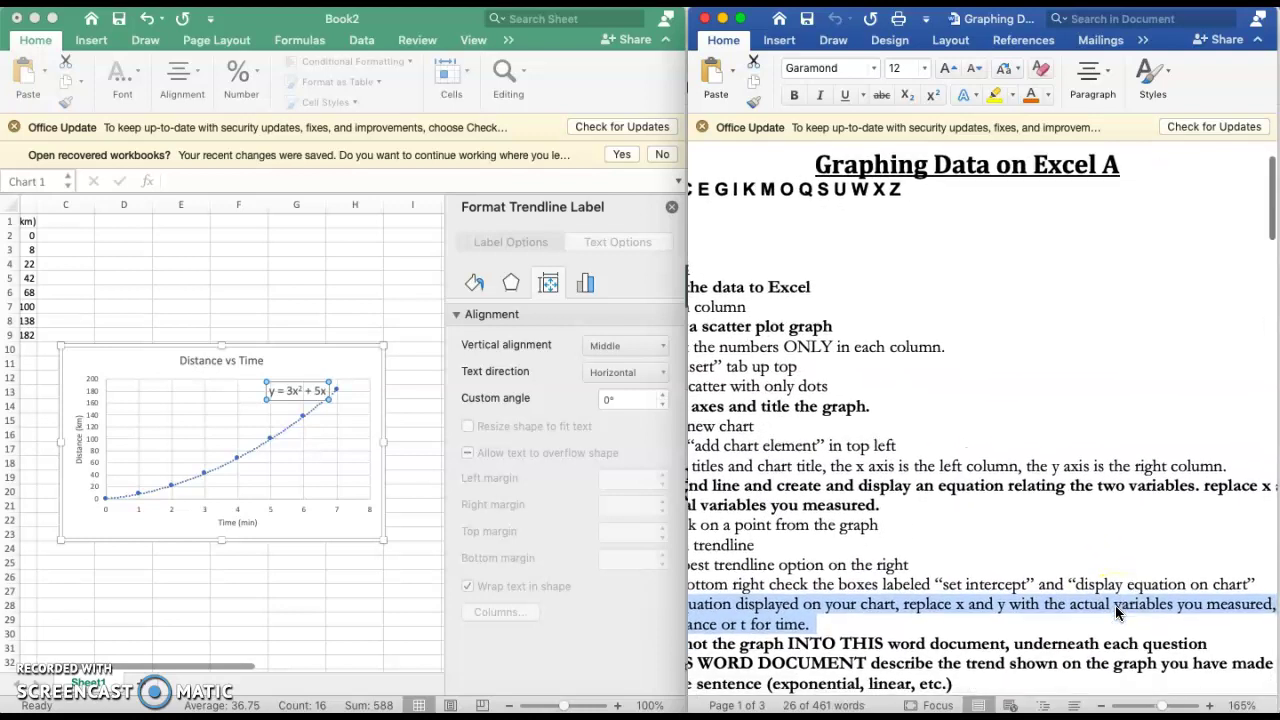
scroll(1117, 612, right, 6)
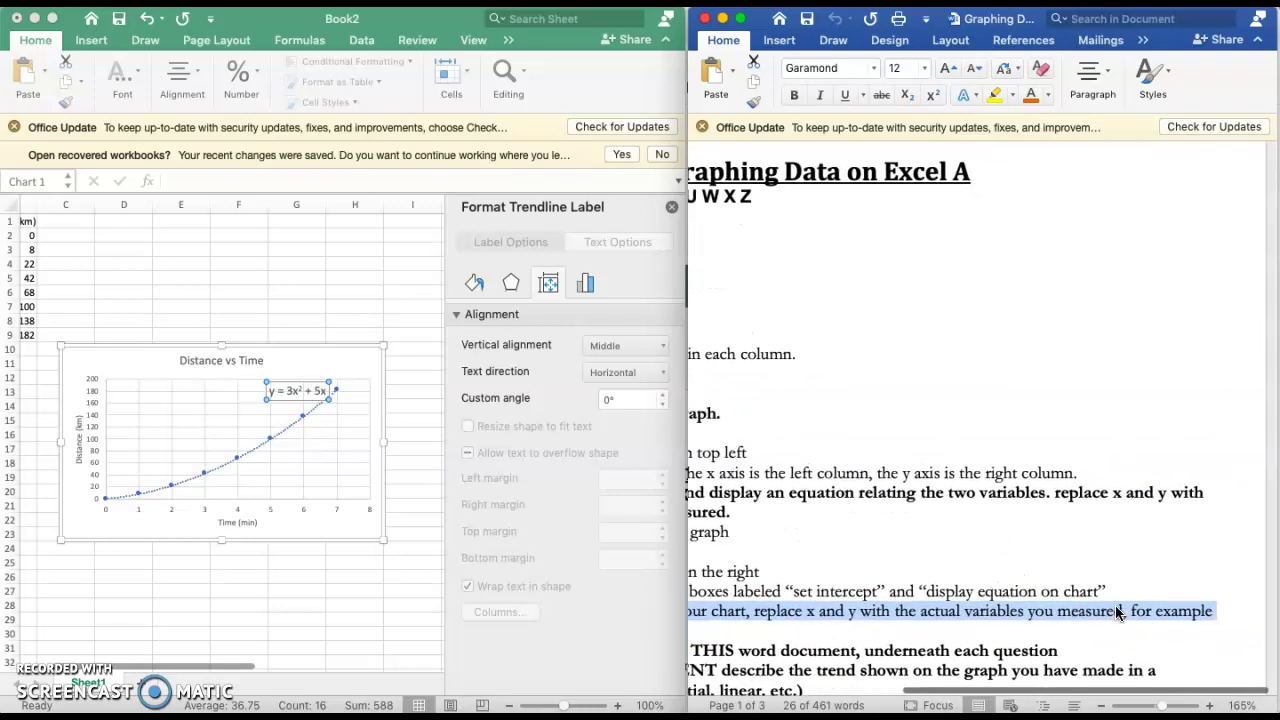
scroll(1117, 612, left, 10)
scroll(1117, 612, up, 2)
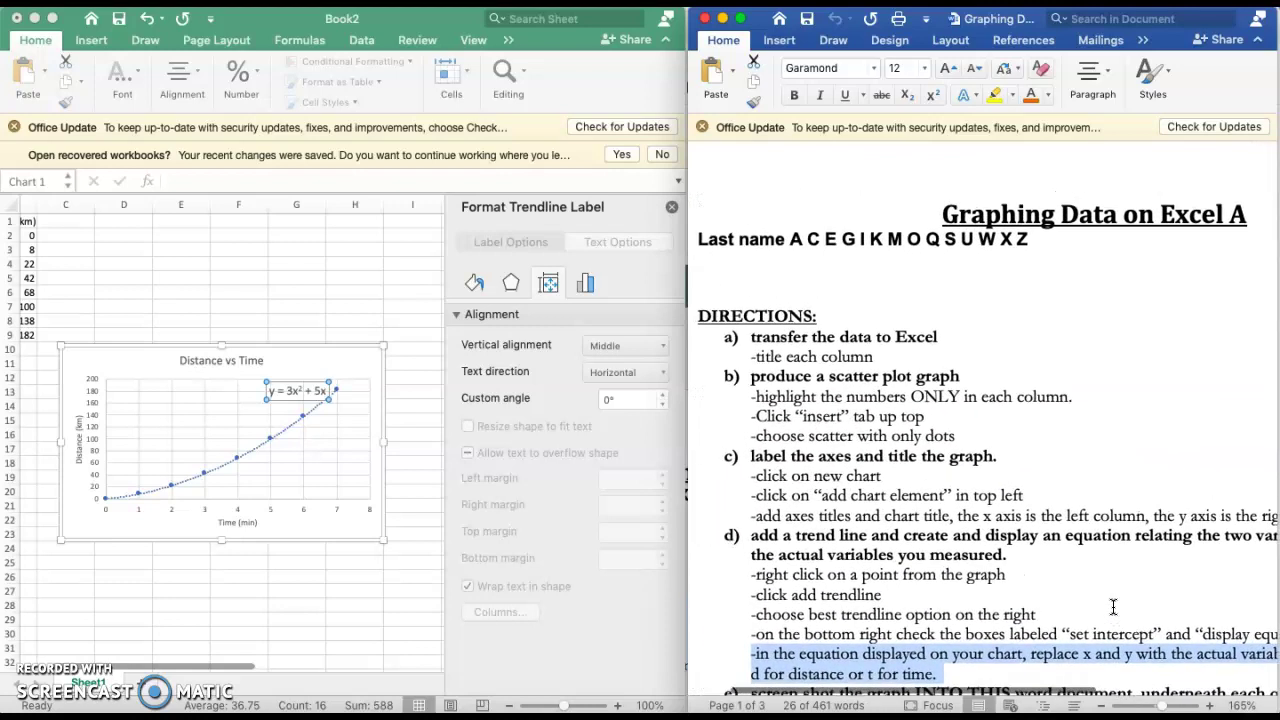
scroll(1113, 607, down, 3)
scroll(1113, 607, up, 2)
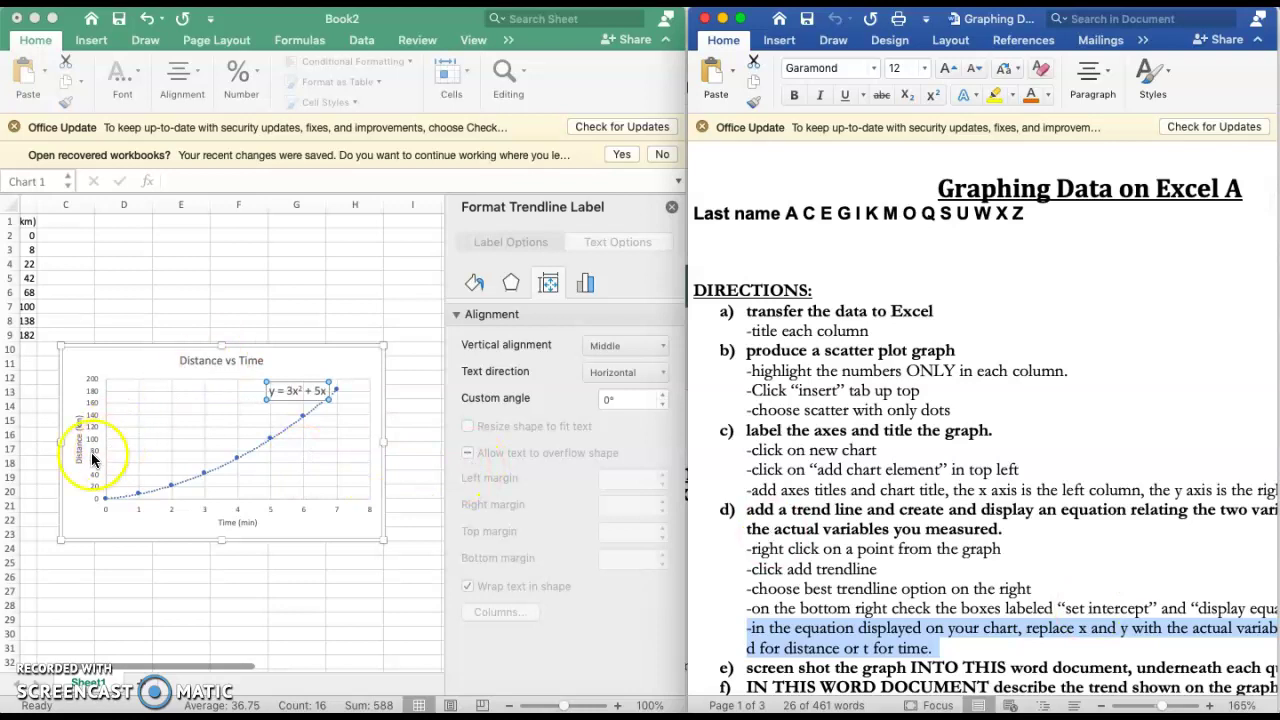
Replace y with d and both x's with t in the trendline equation label so it reads d = 3t² + 5t.
click(276, 391)
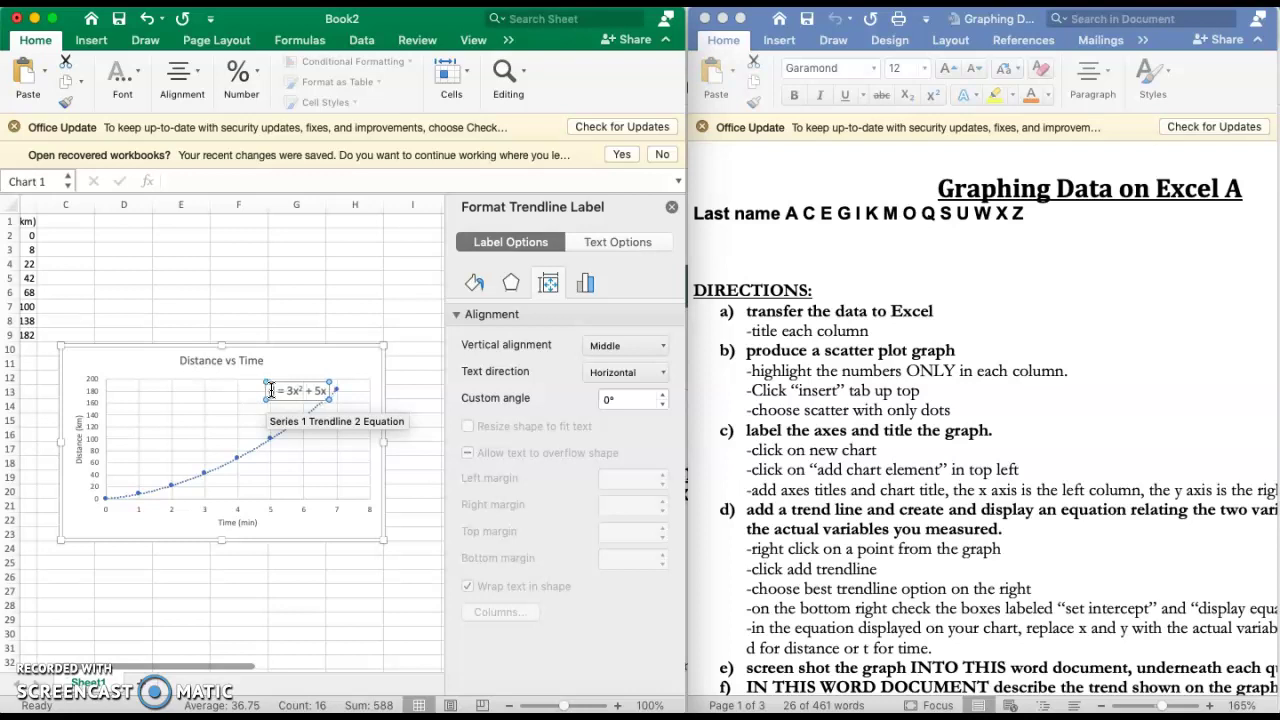
click(298, 390)
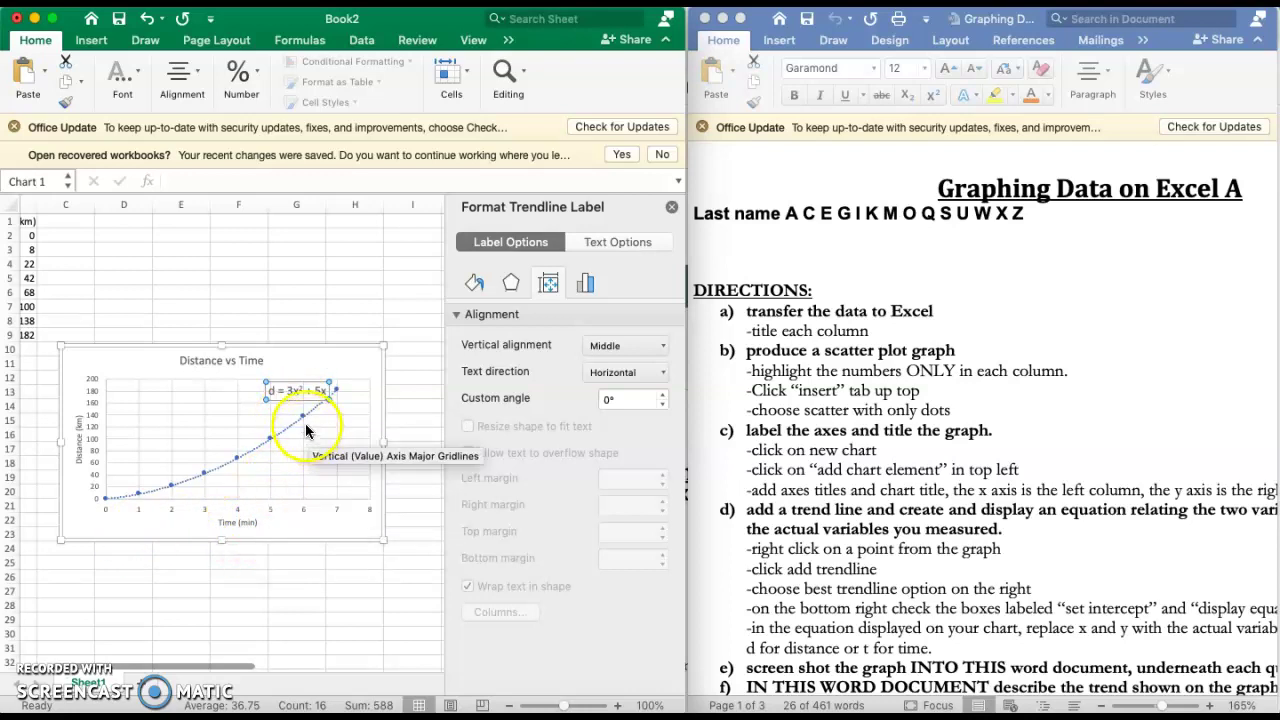
click(299, 388)
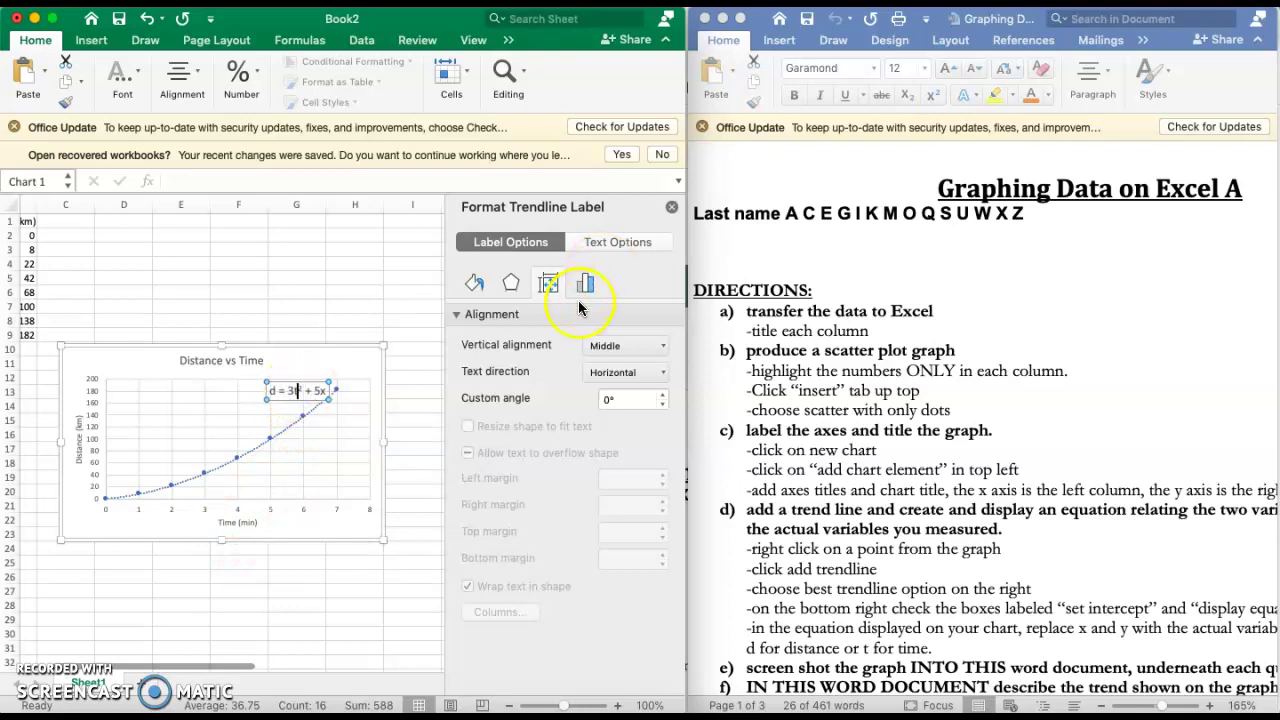
click(324, 391)
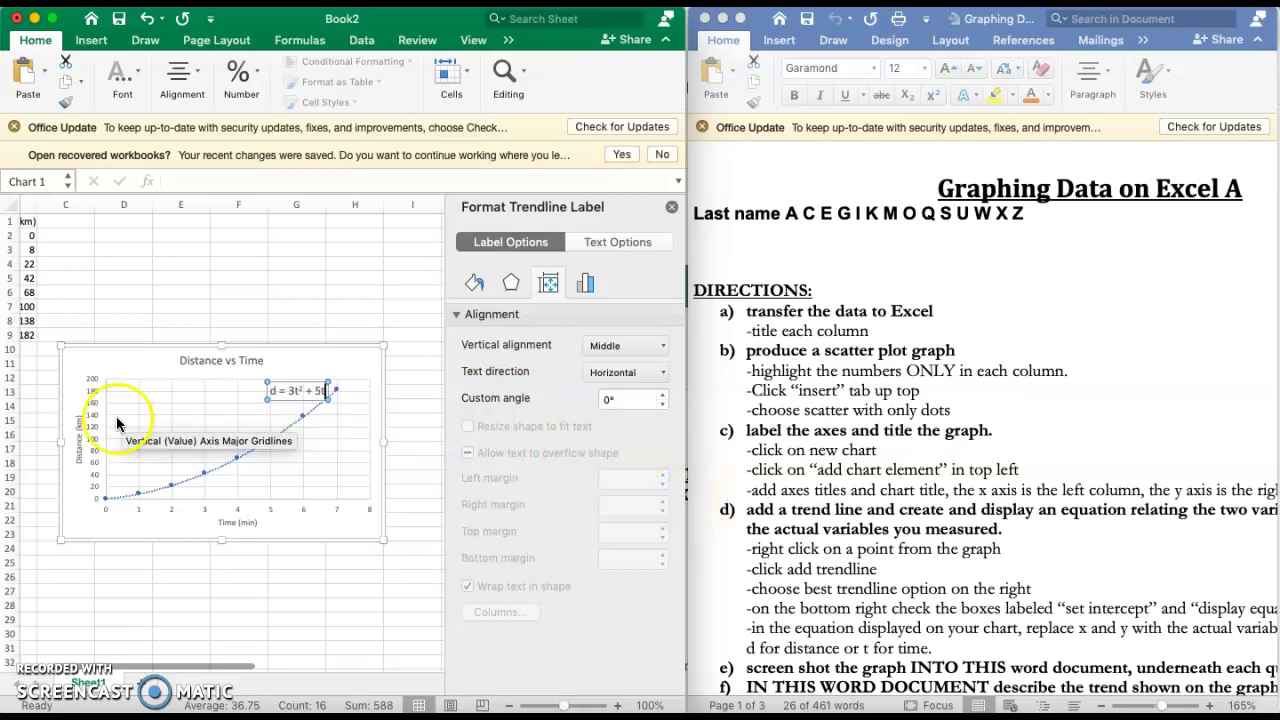
click(306, 398)
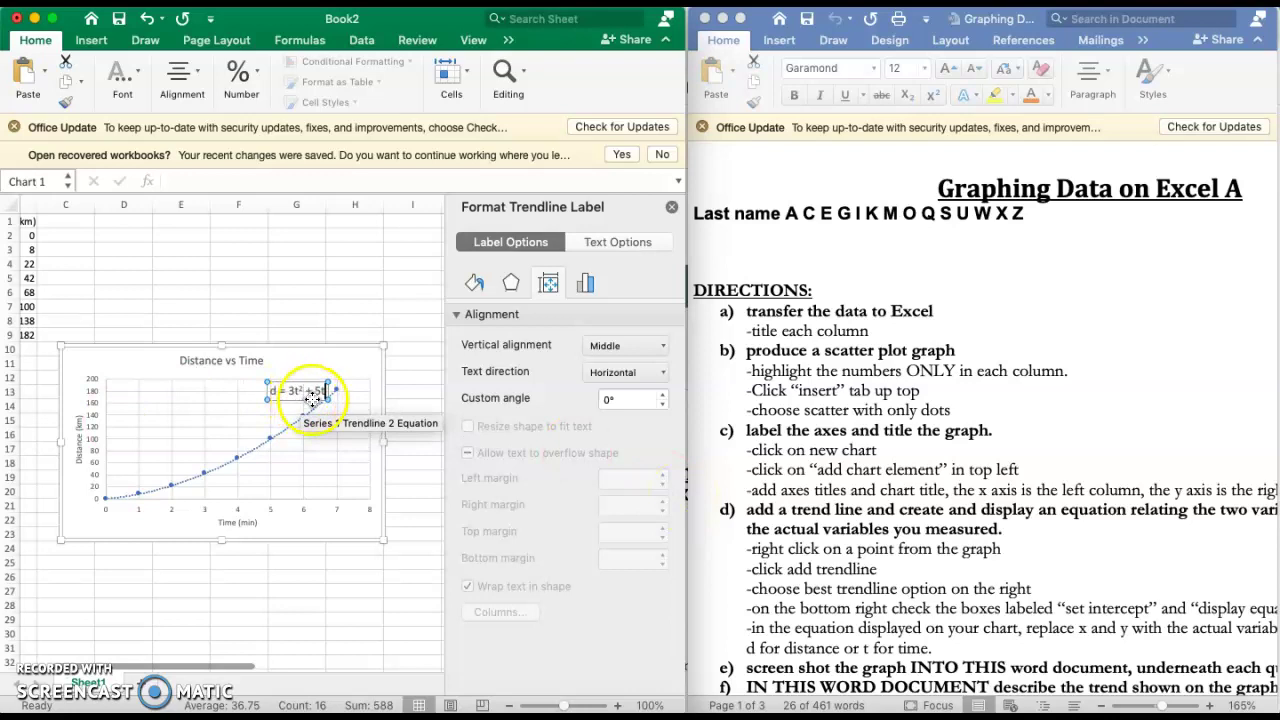
text(d)
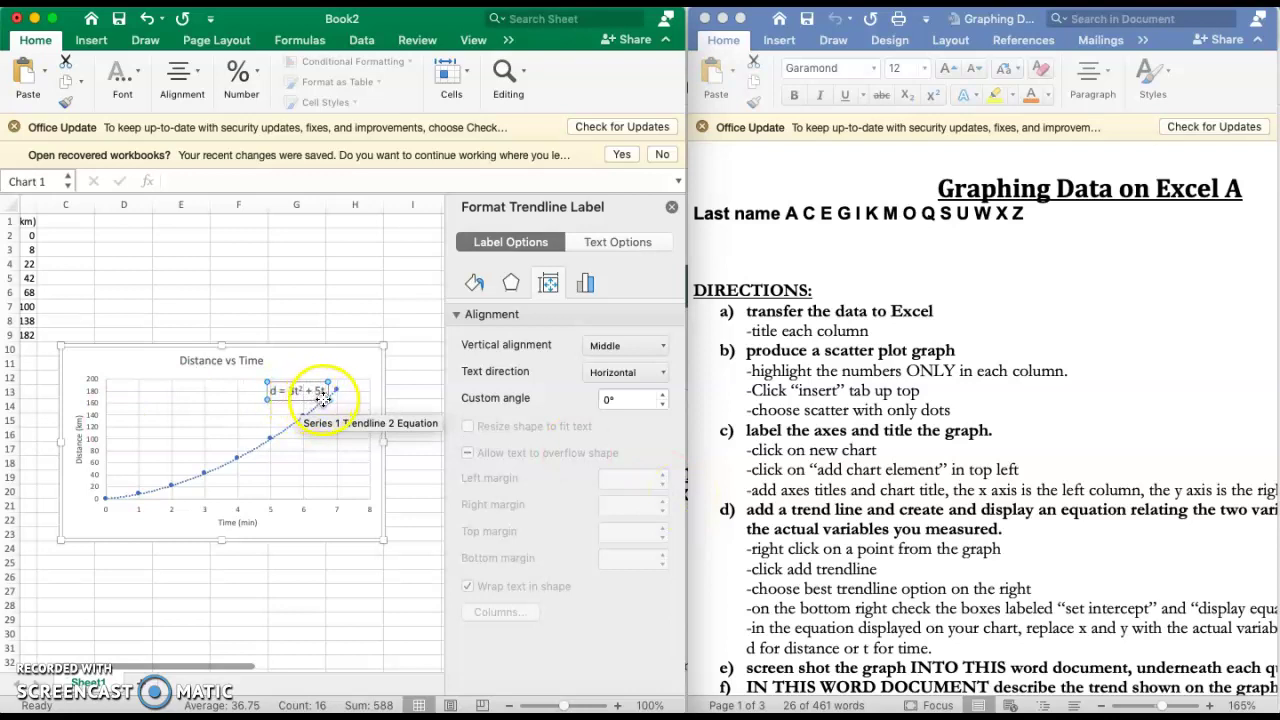
Look through the data tables of questions 2 and 3 in the Word document, and return to direction e about the graph screenshot.
scroll(1027, 620, down, 3)
triple_click(975, 545)
scroll(970, 530, down, 2)
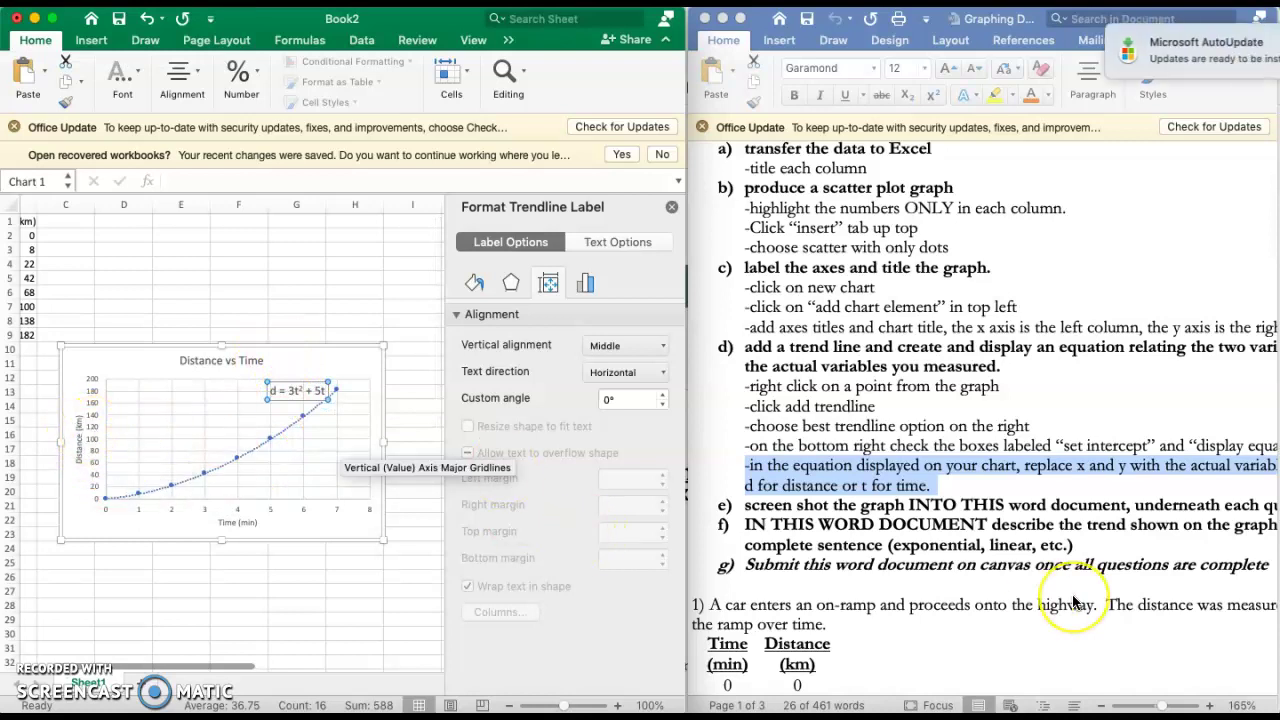
scroll(1075, 602, down, 5)
scroll(1075, 602, down, 10)
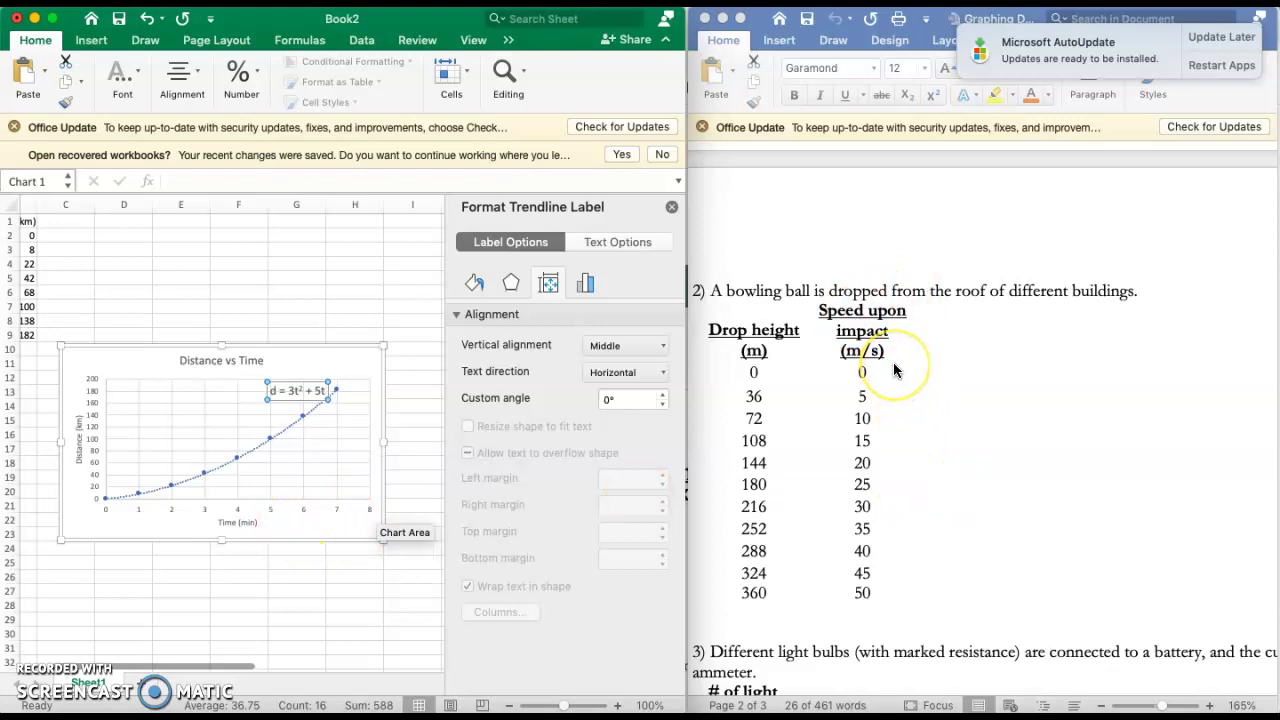
scroll(895, 370, down, 6)
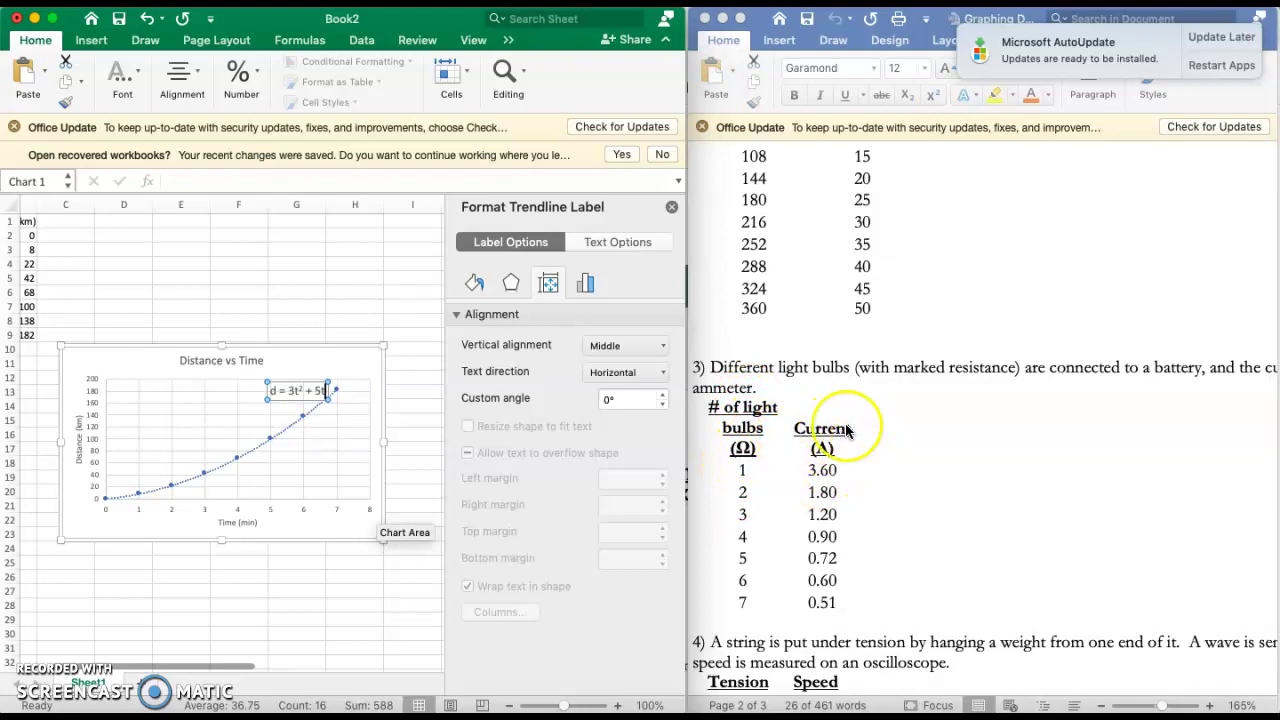
scroll(846, 430, down, 1)
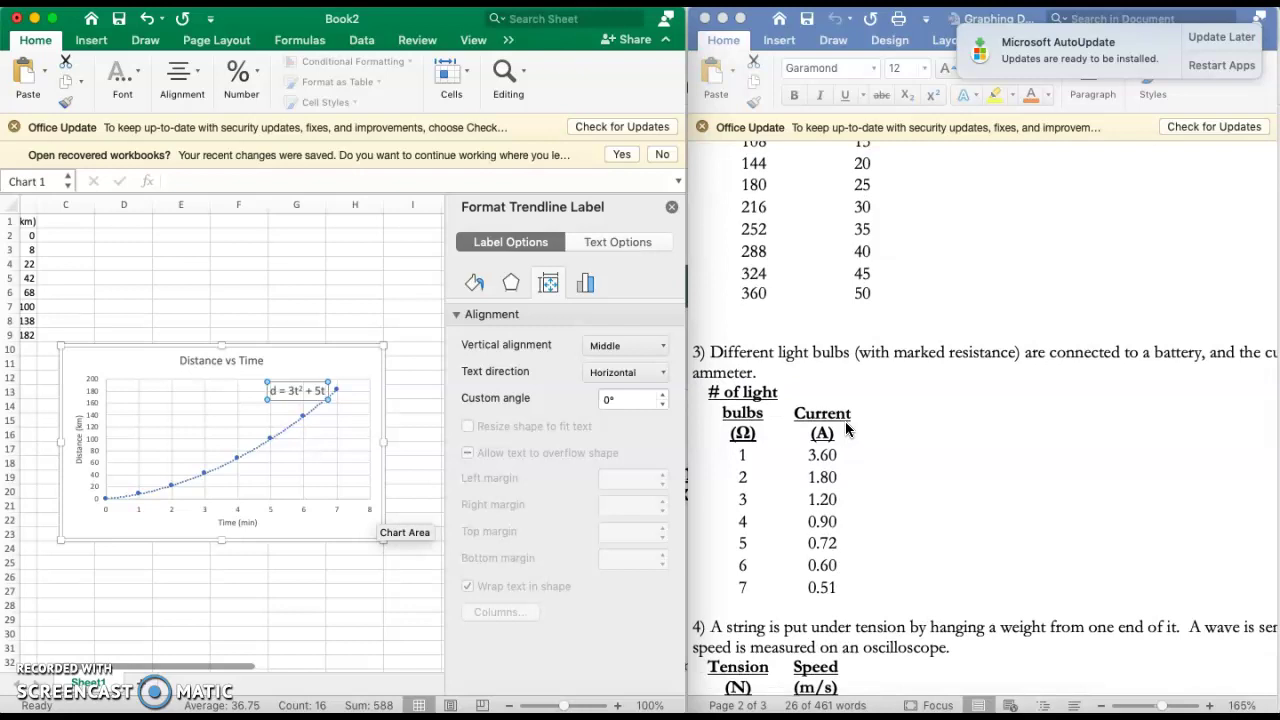
scroll(901, 437, up, 10)
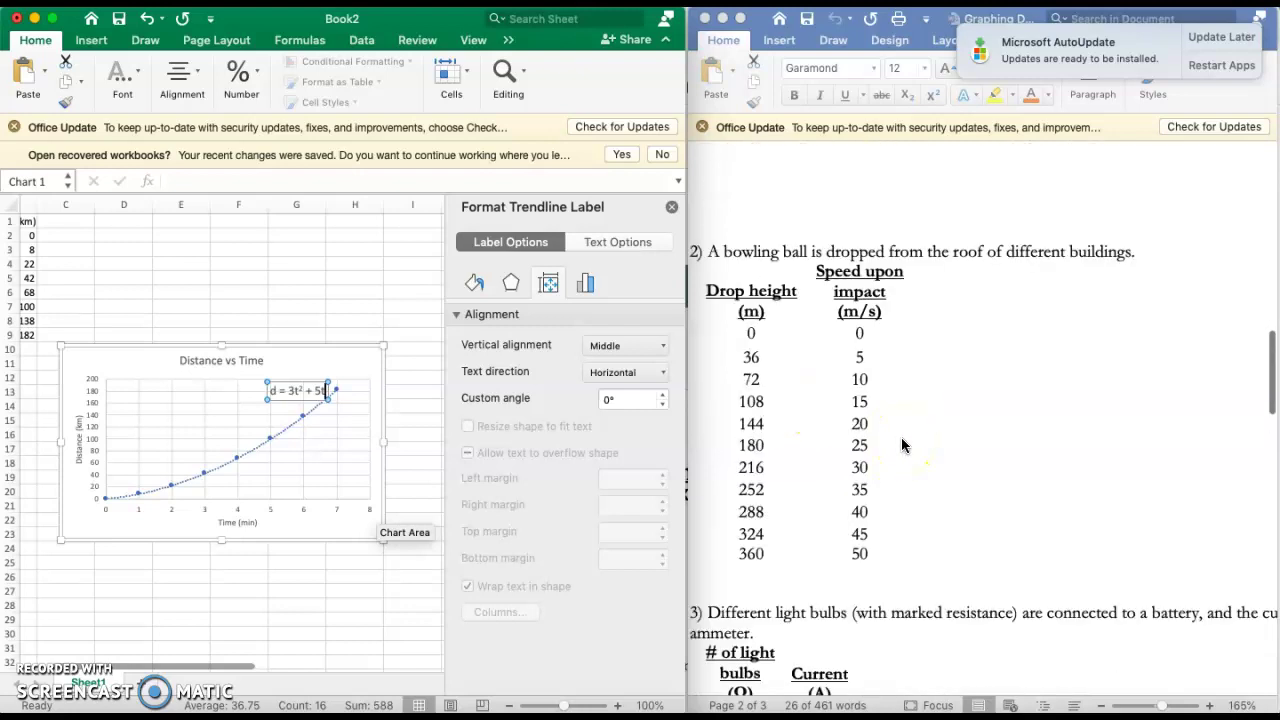
scroll(901, 436, up, 5)
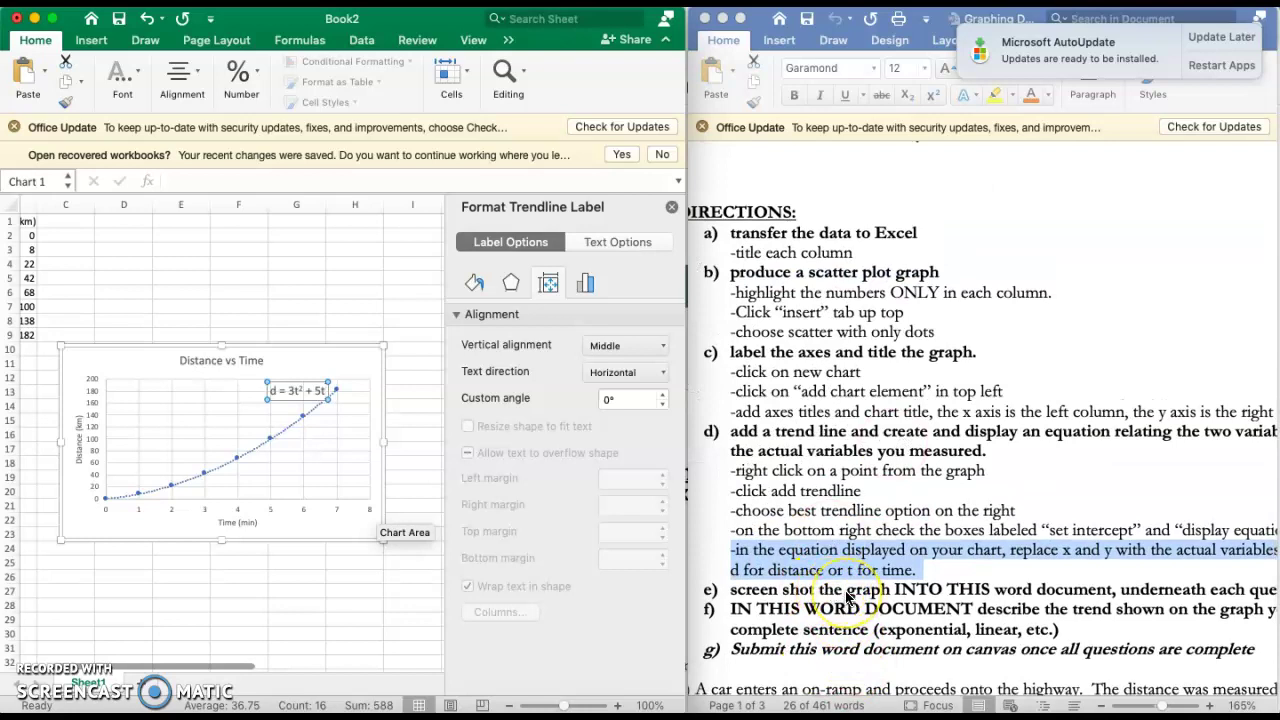
Deselect the Distance vs Time chart, and capture and save a screenshot of just the chart area.
click(350, 531)
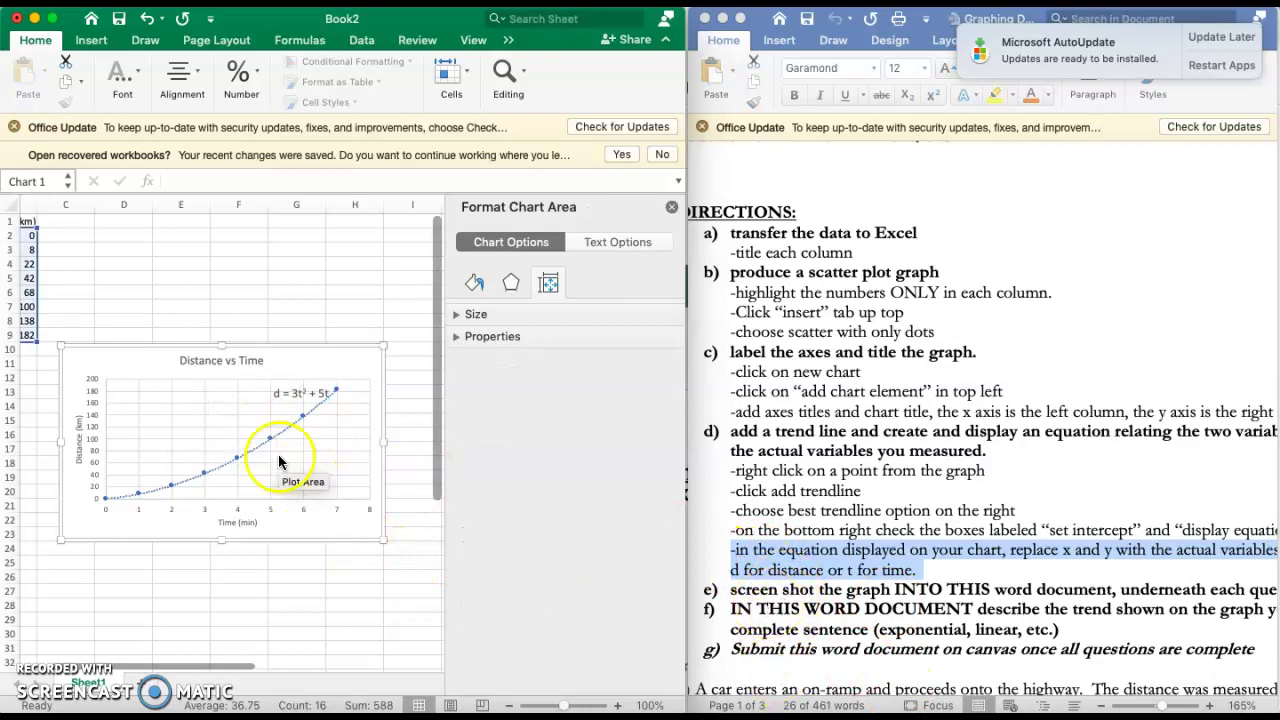
click(258, 292)
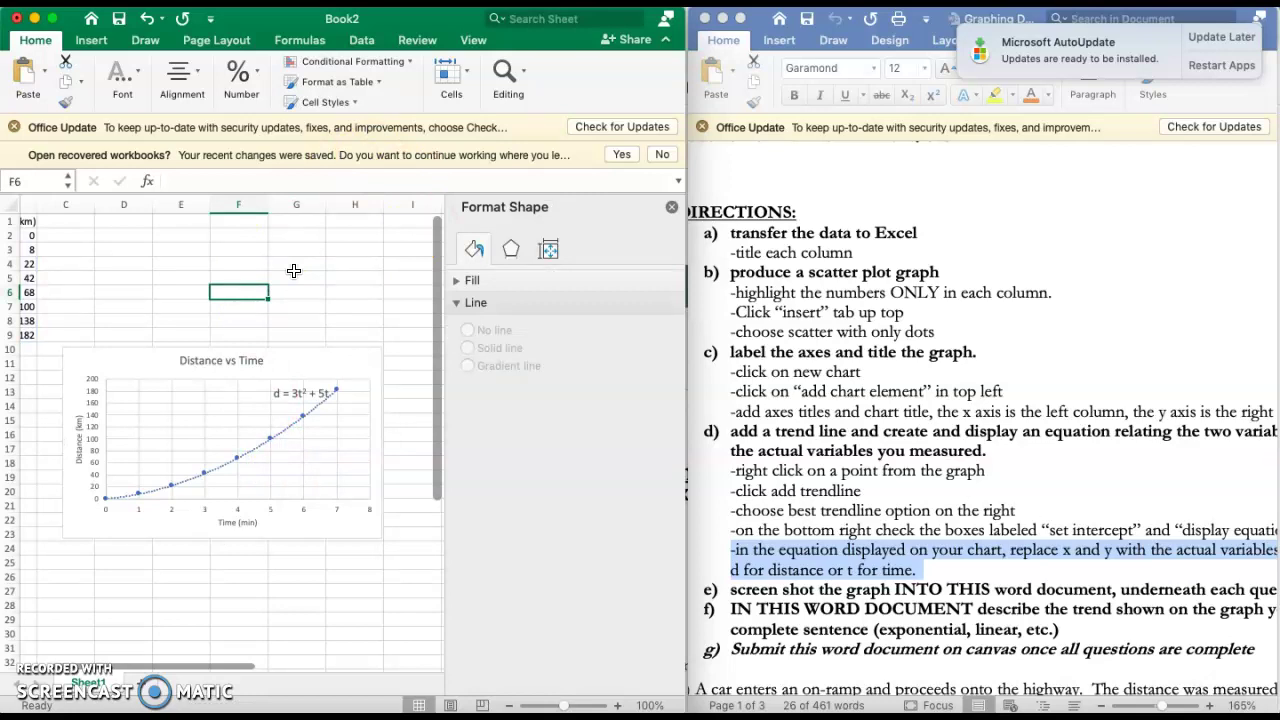
drag(61, 347, 386, 548)
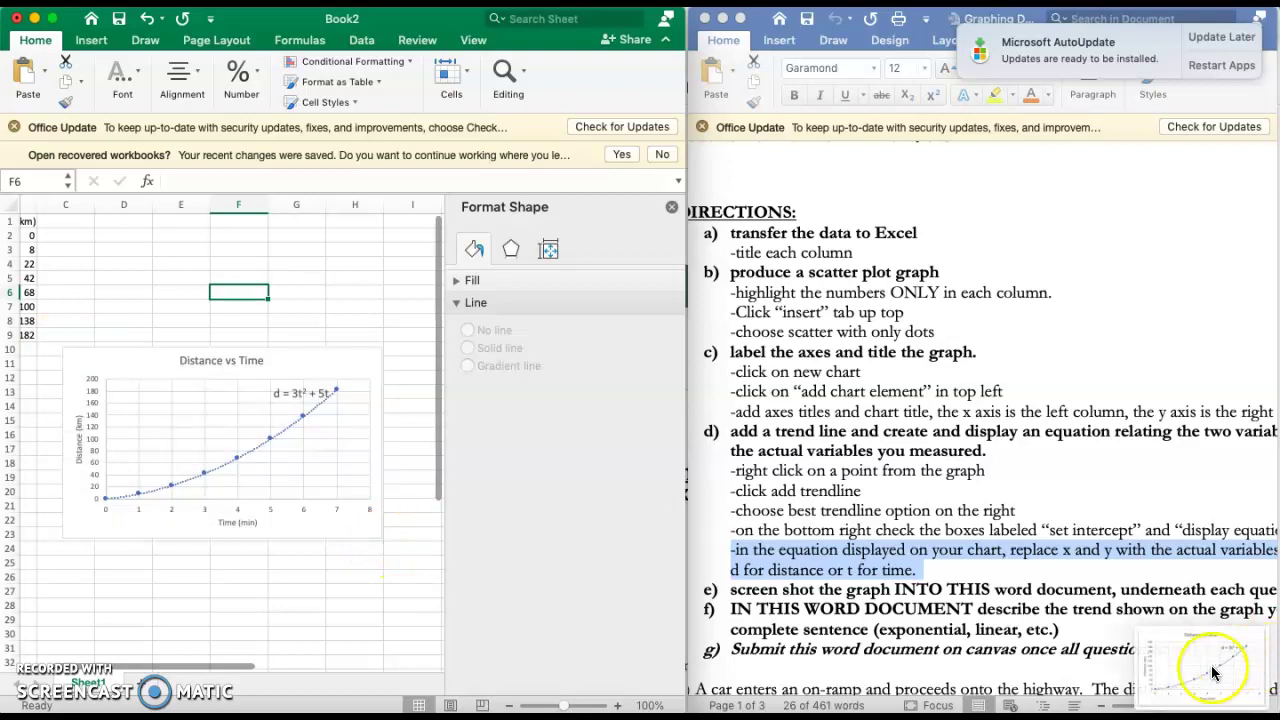
click(1204, 672)
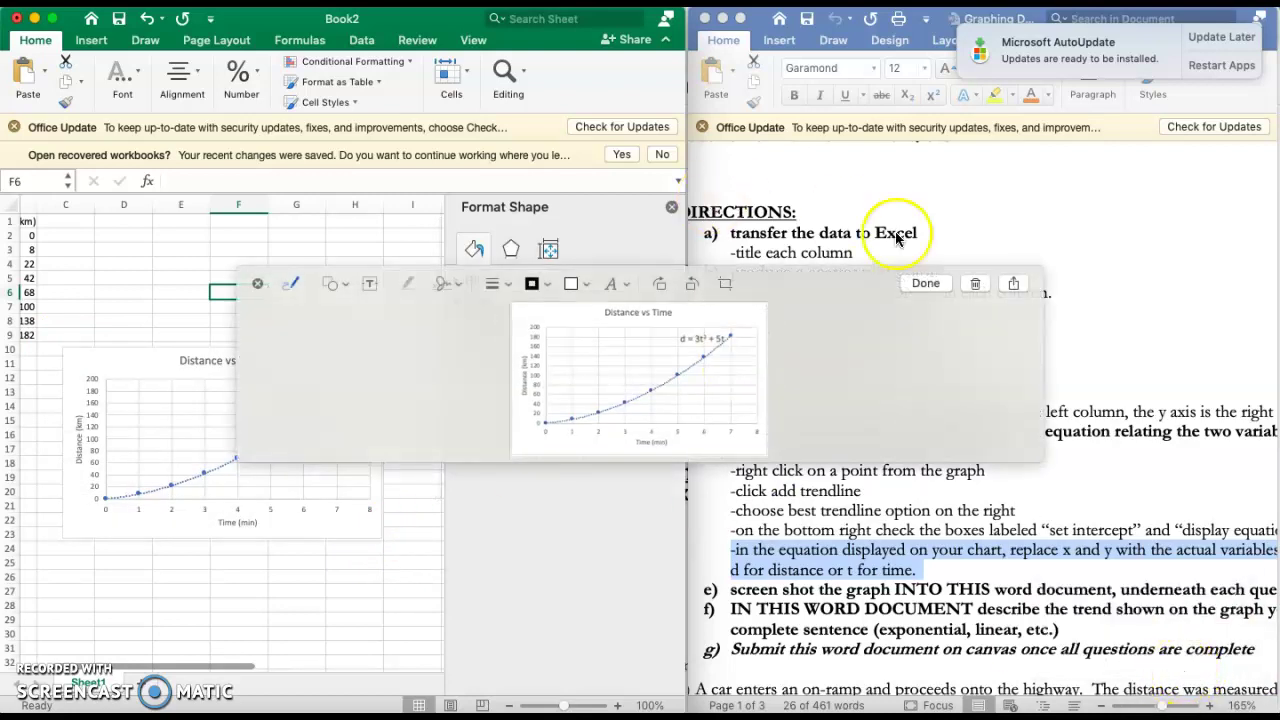
click(925, 284)
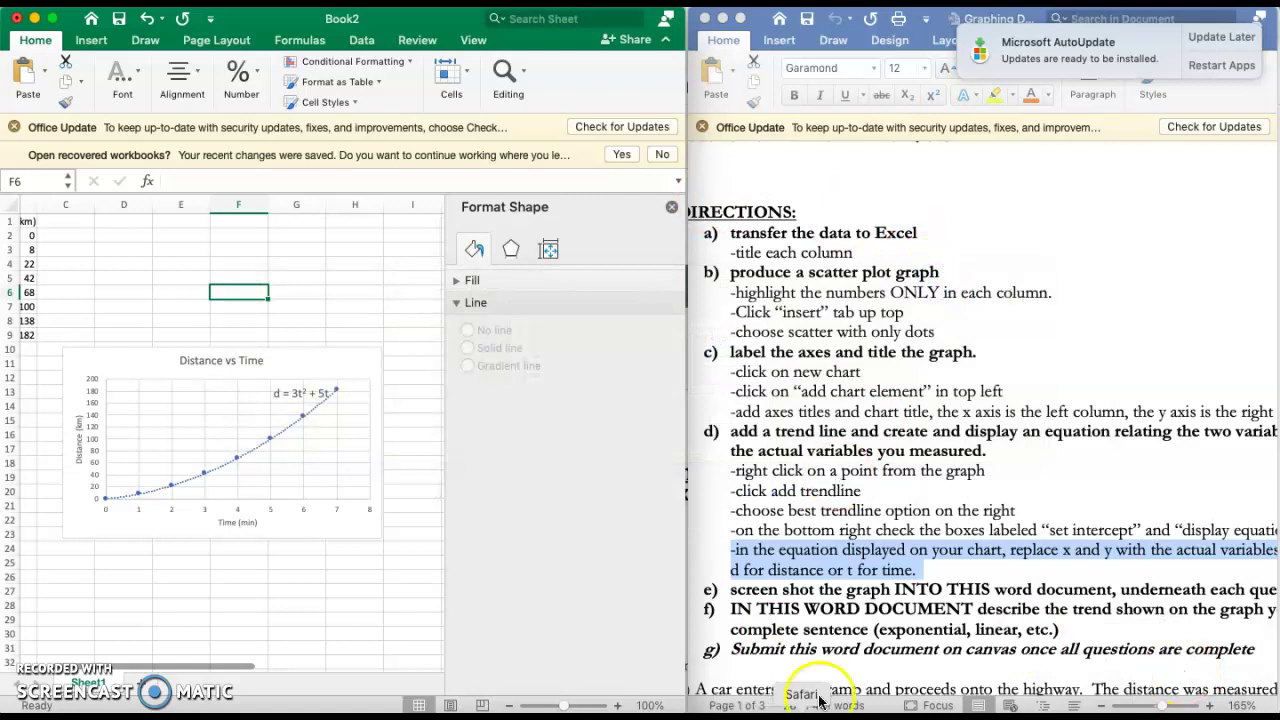
Check where the directions want the graph screenshot, and place the text cursor in the Word document below question 1's data table.
scroll(850, 585, down, 2)
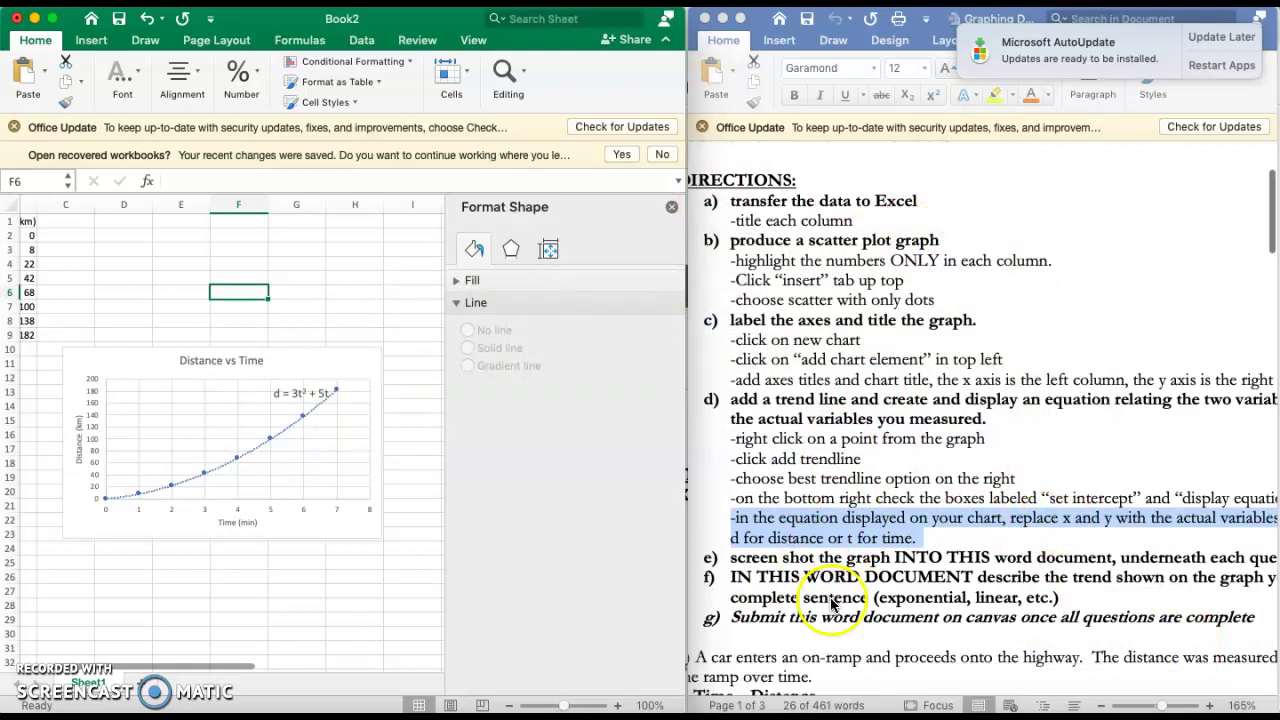
click(760, 552)
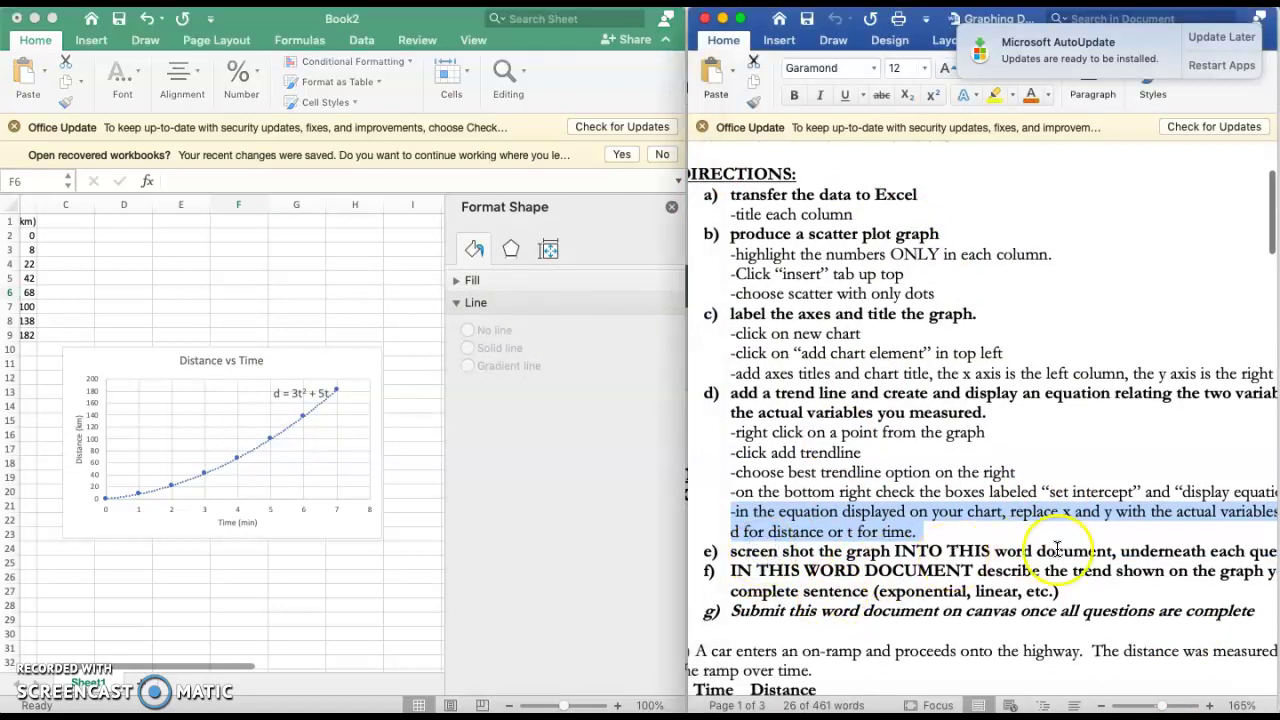
scroll(1160, 552, right, 2)
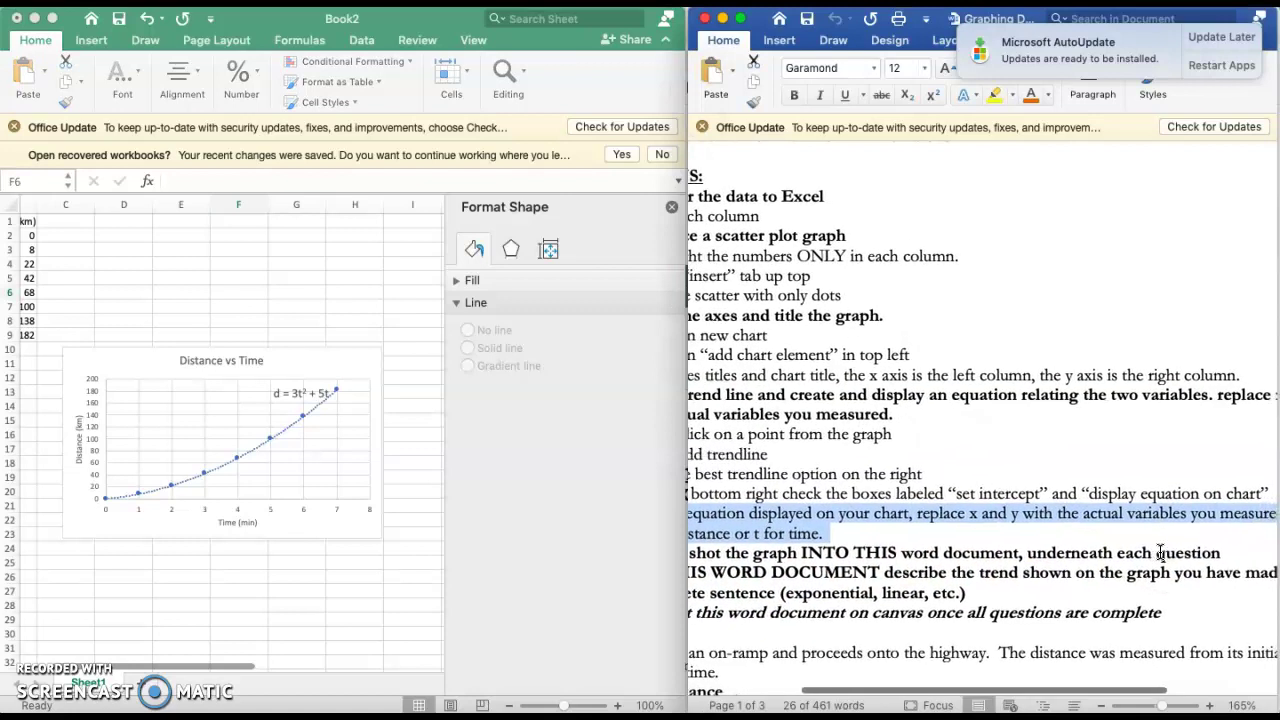
scroll(1160, 552, down, 10)
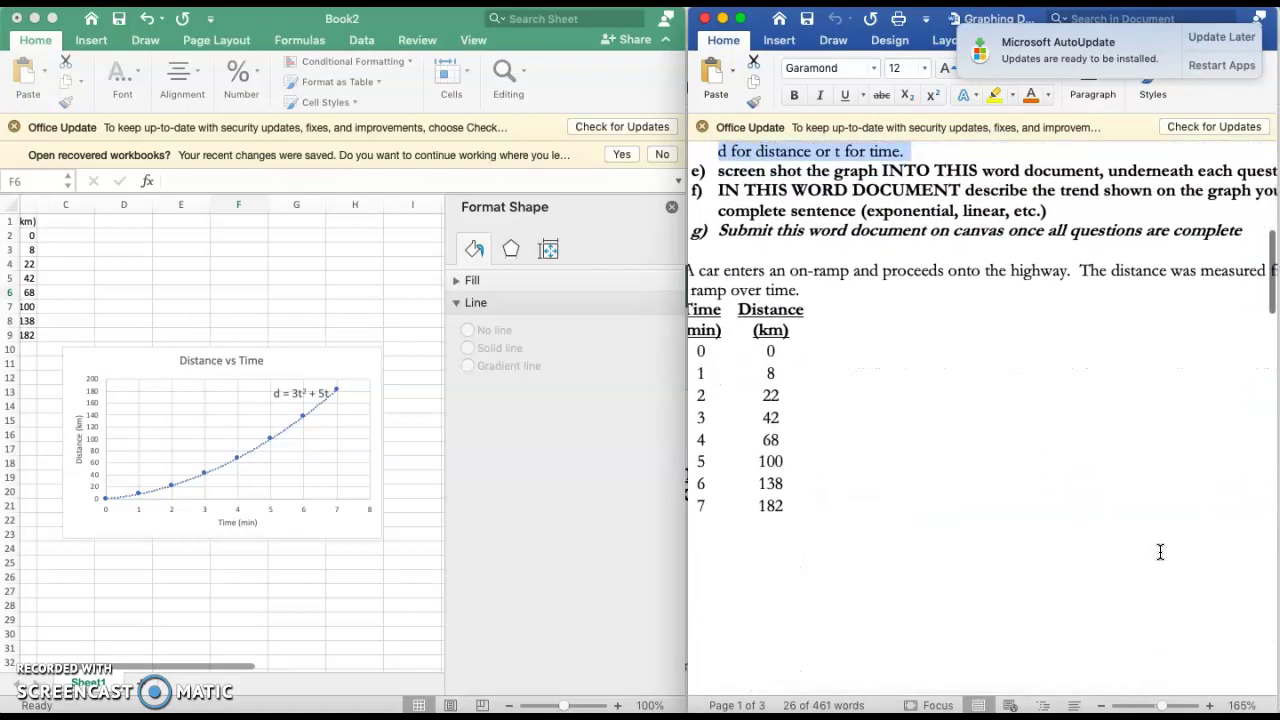
click(806, 548)
click(903, 488)
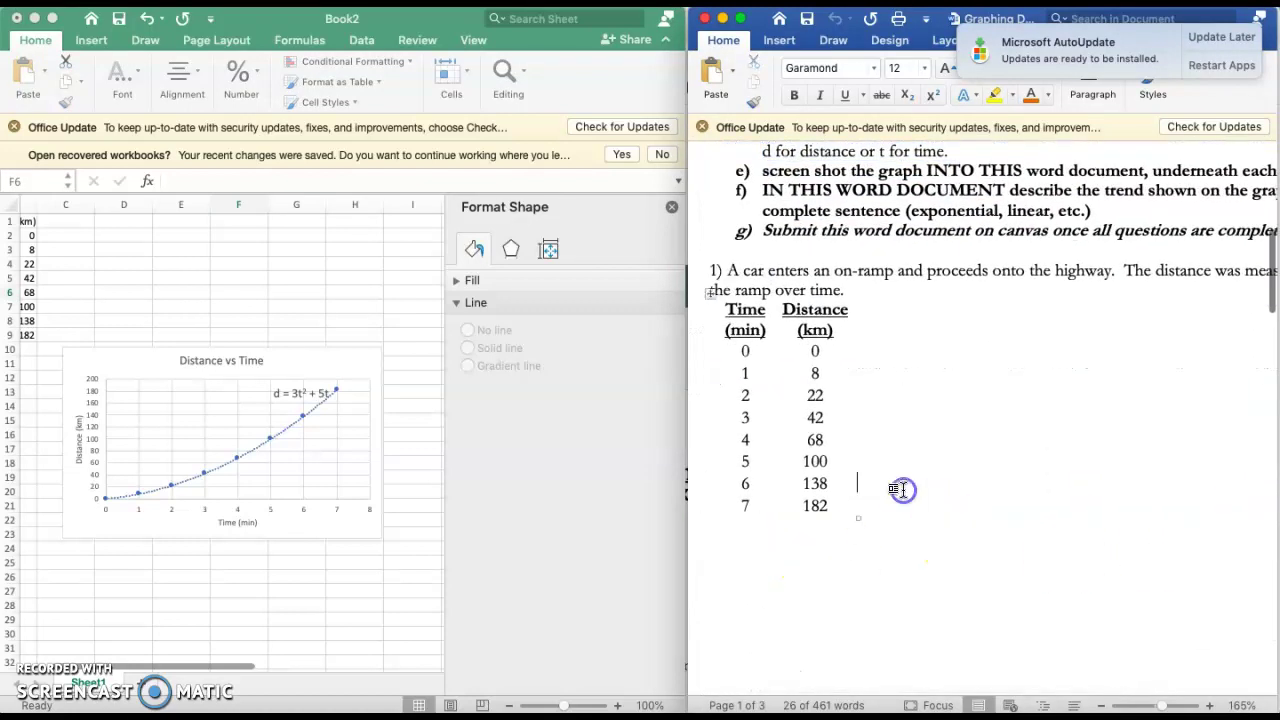
click(905, 572)
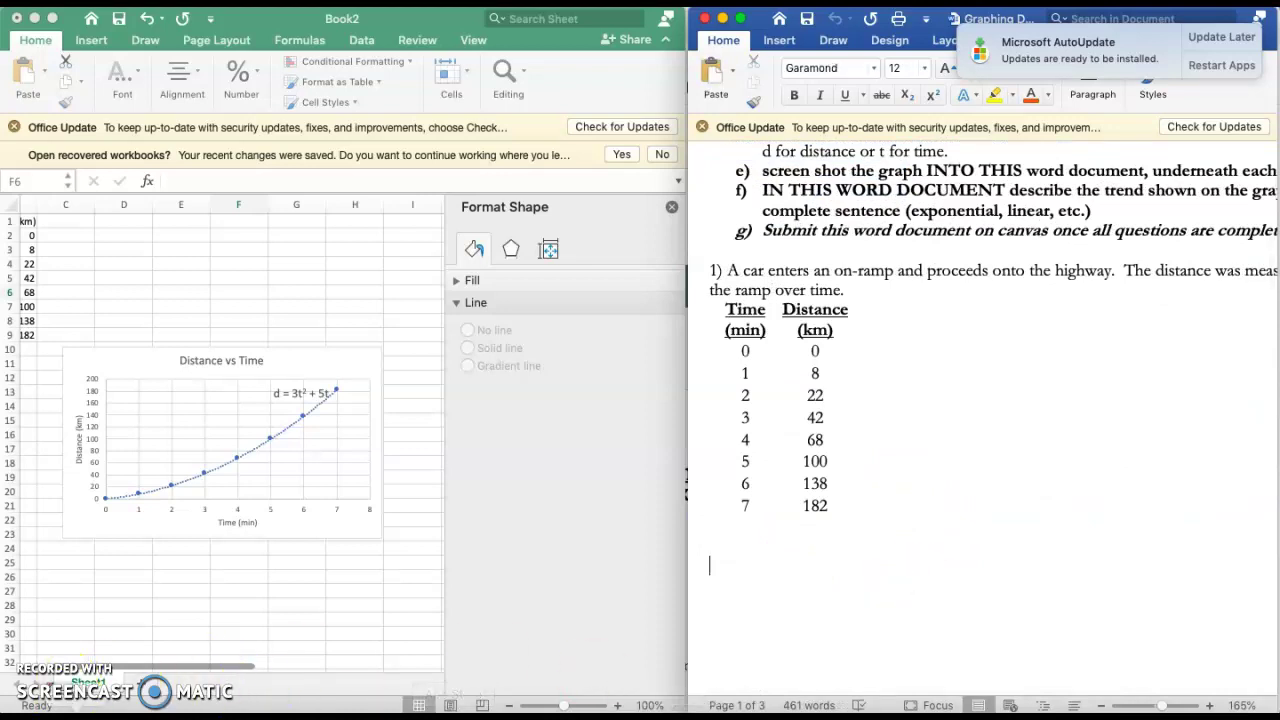
Copy the whole chart image from the Desktop file Screen Shot 2021-02-08 at 9.48.00 AM and paste it below question 1's table in Word.
key(super+Tab)
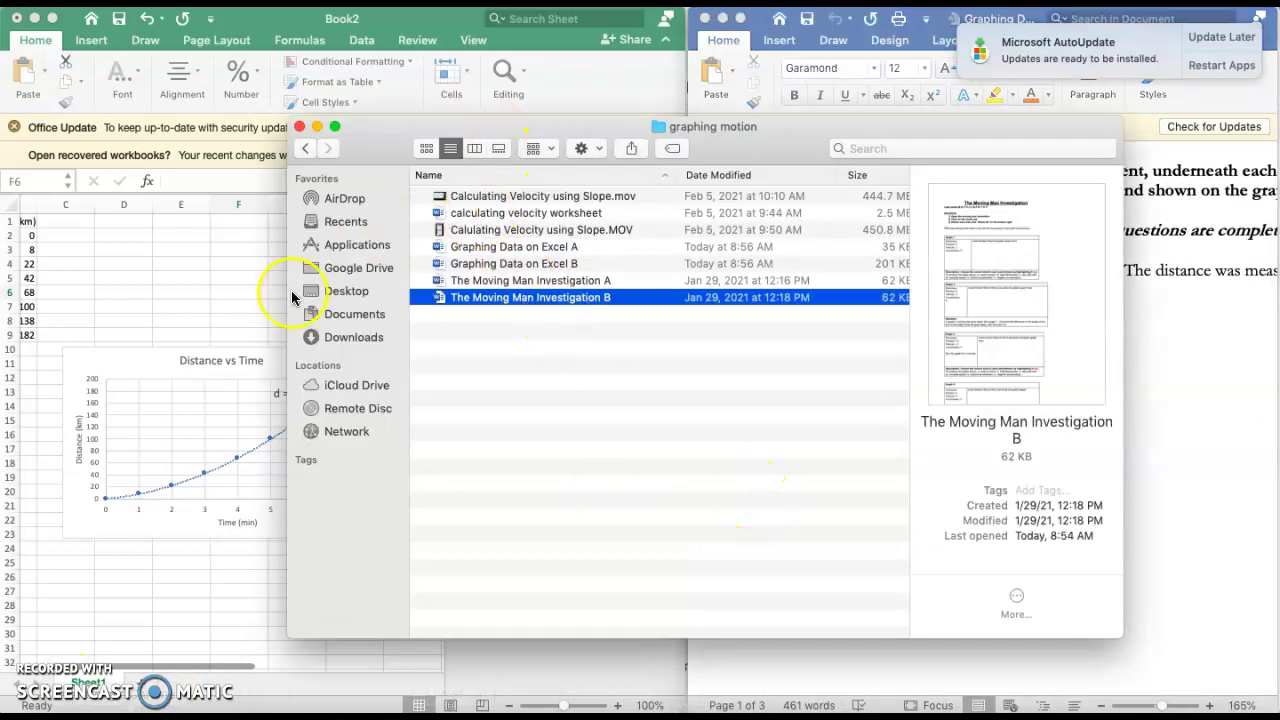
click(330, 289)
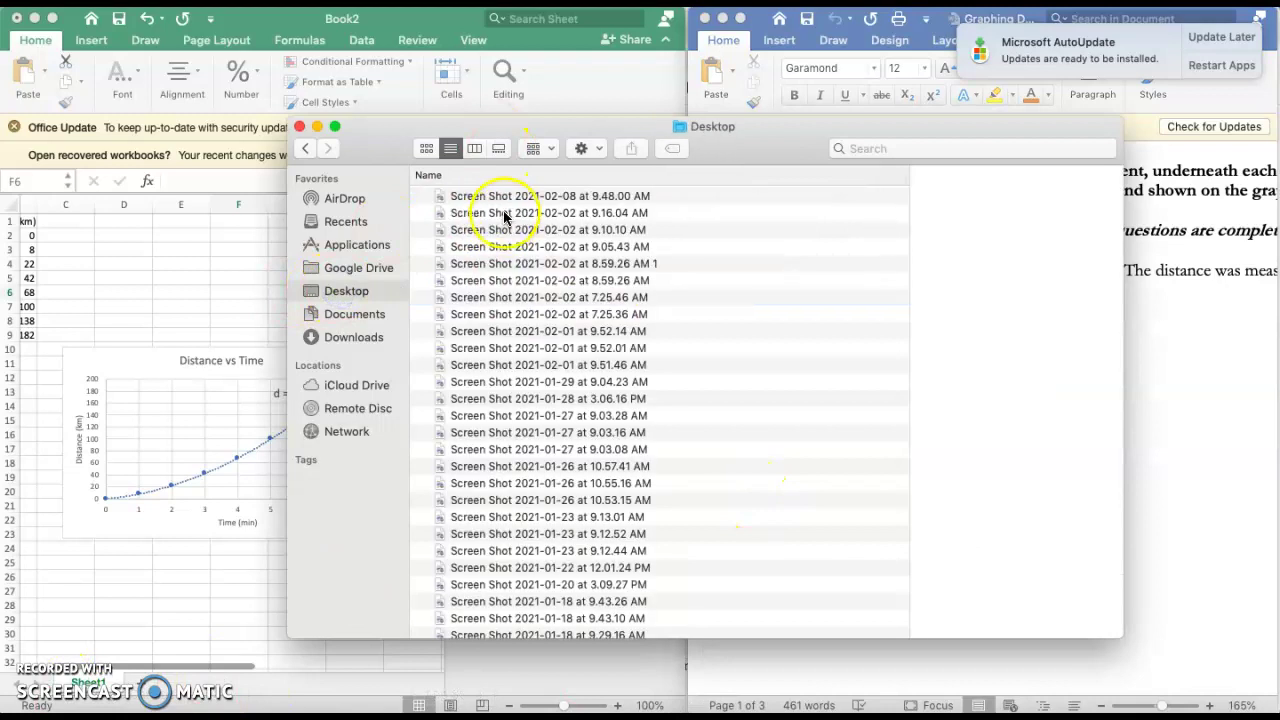
click(505, 198)
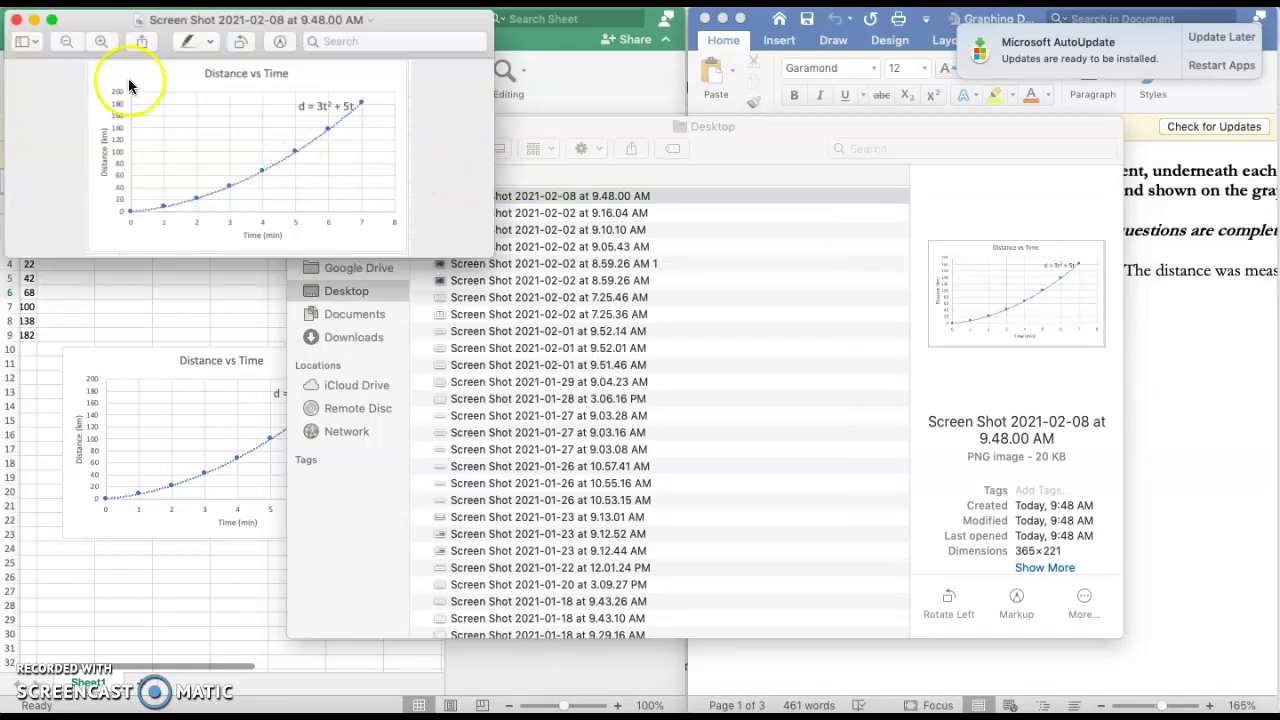
drag(91, 64, 405, 250)
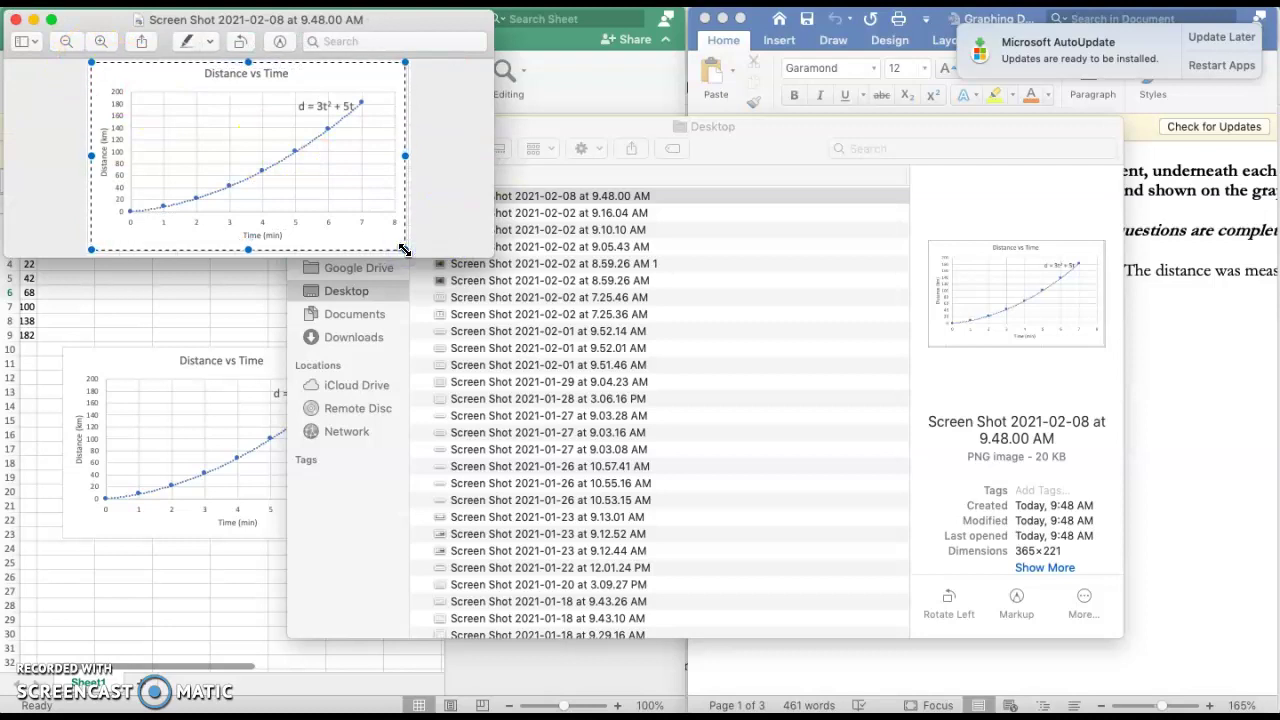
click(1240, 390)
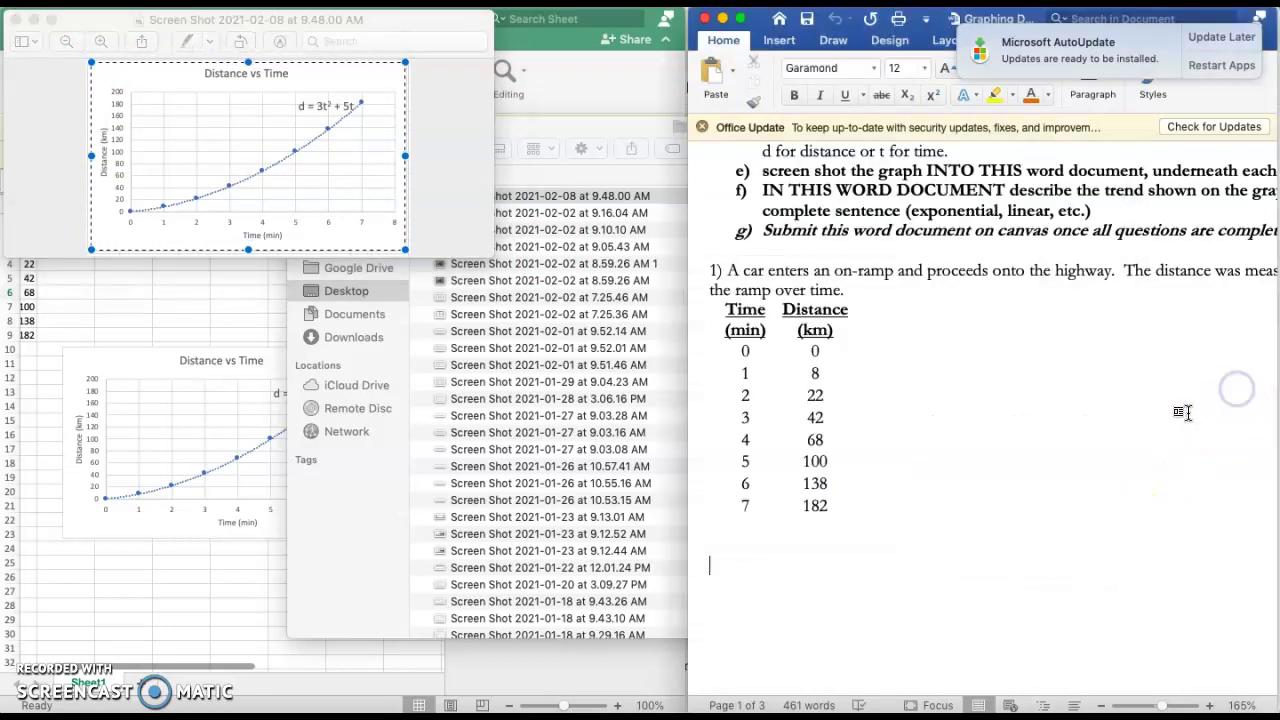
scroll(1050, 462, down, 10)
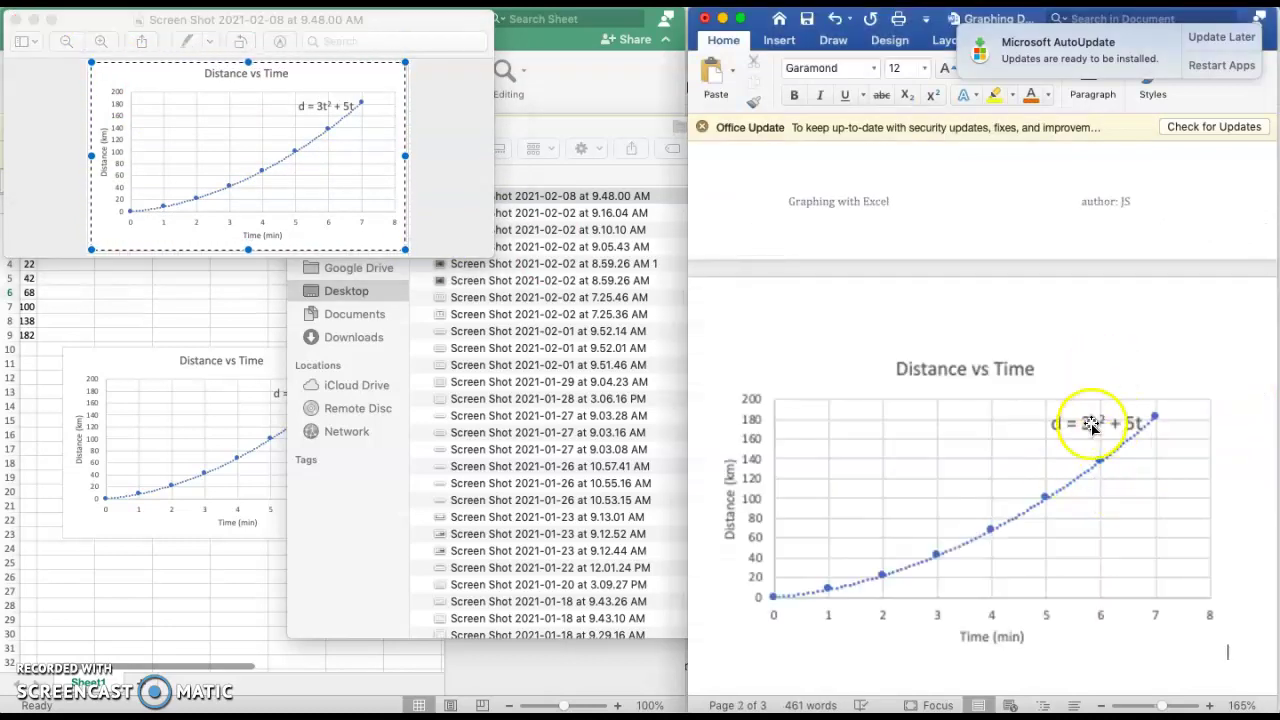
Shrink the pasted Distance vs Time chart image proportionally to about 70% of its pasted width.
click(1089, 431)
drag(1228, 653, 1080, 637)
Examine direction f about describing the graph's trend in a complete sentence, highlighting its text.
scroll(1198, 546, up, 10)
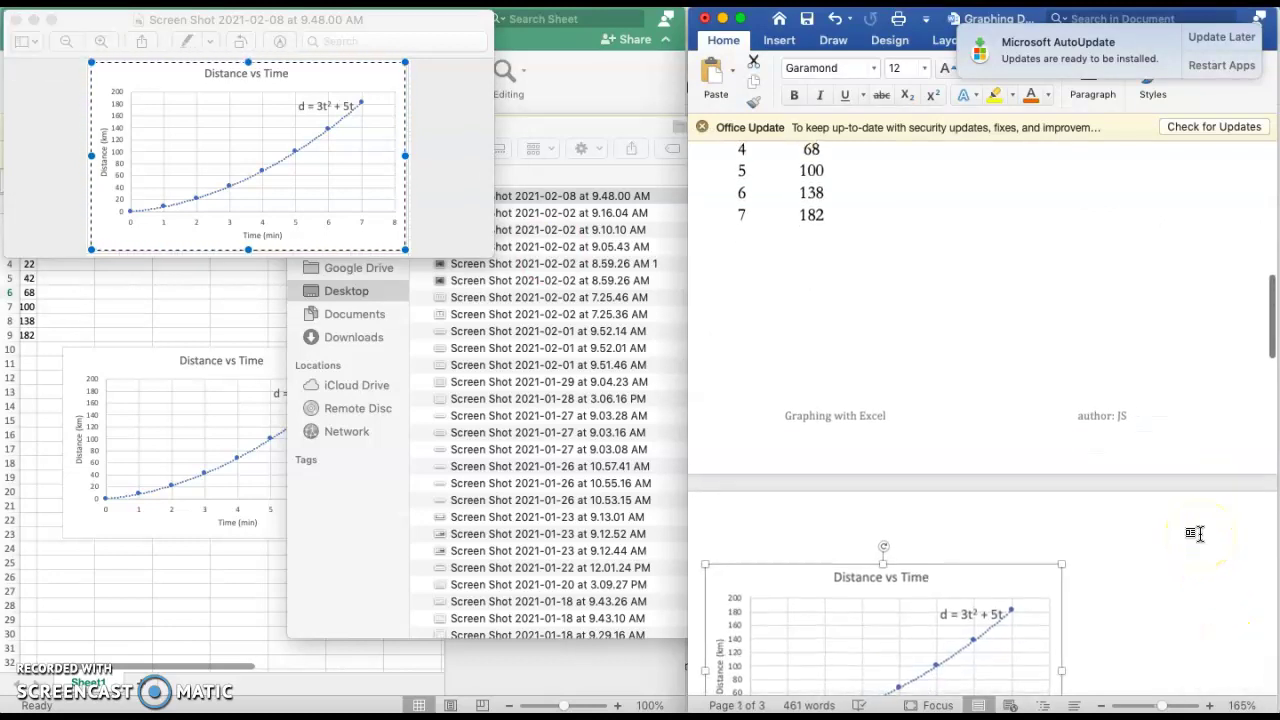
scroll(1196, 532, up, 4)
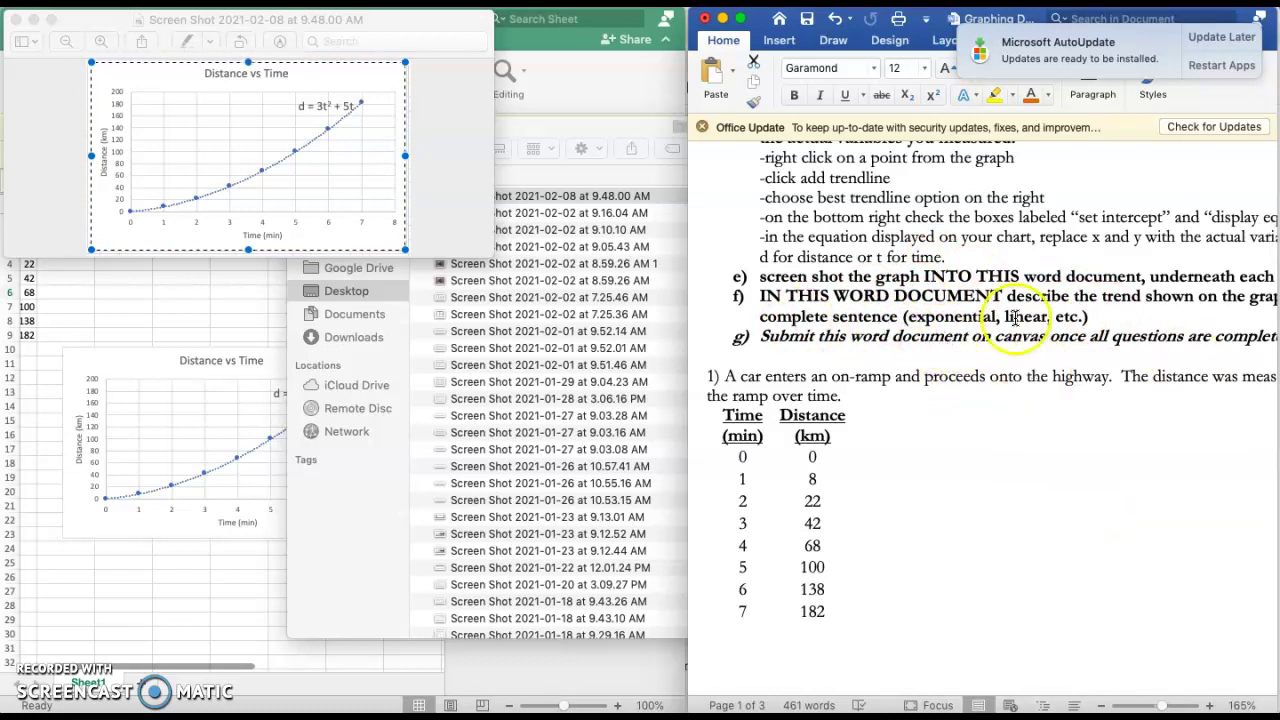
scroll(858, 320, up, 2)
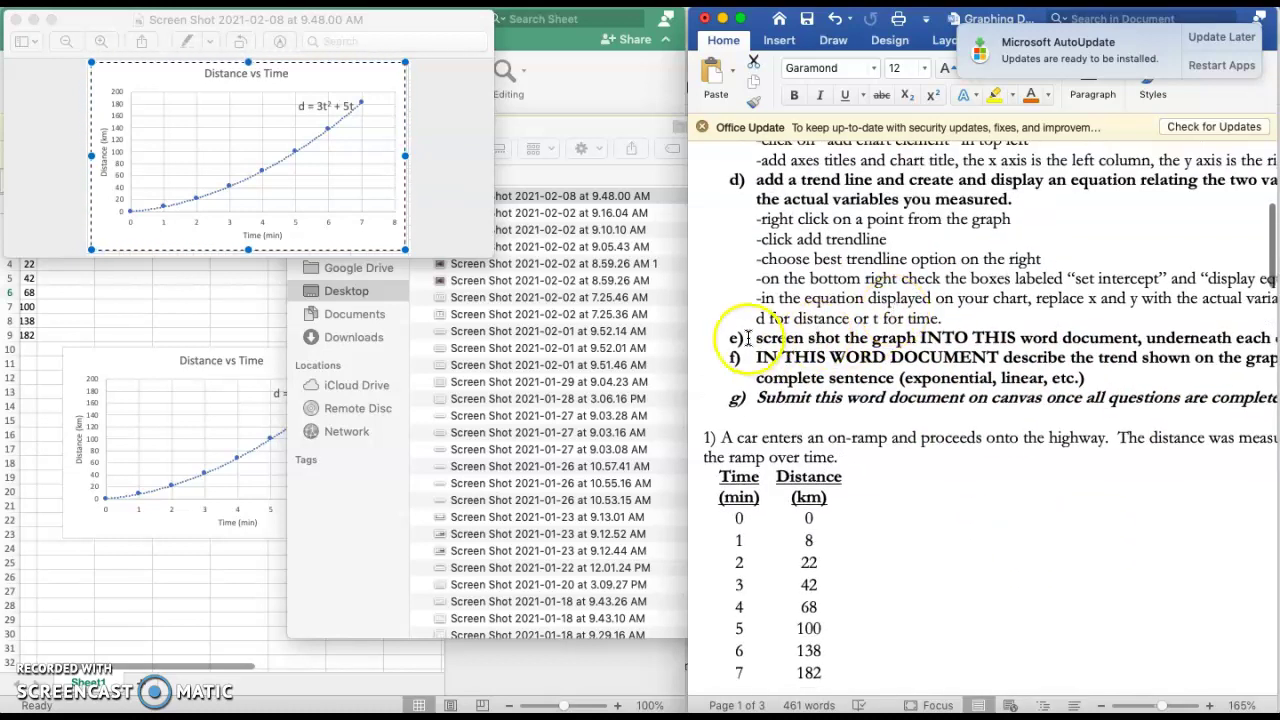
drag(757, 357, 1076, 375)
scroll(1076, 375, down, 1)
scroll(1076, 375, right, 3)
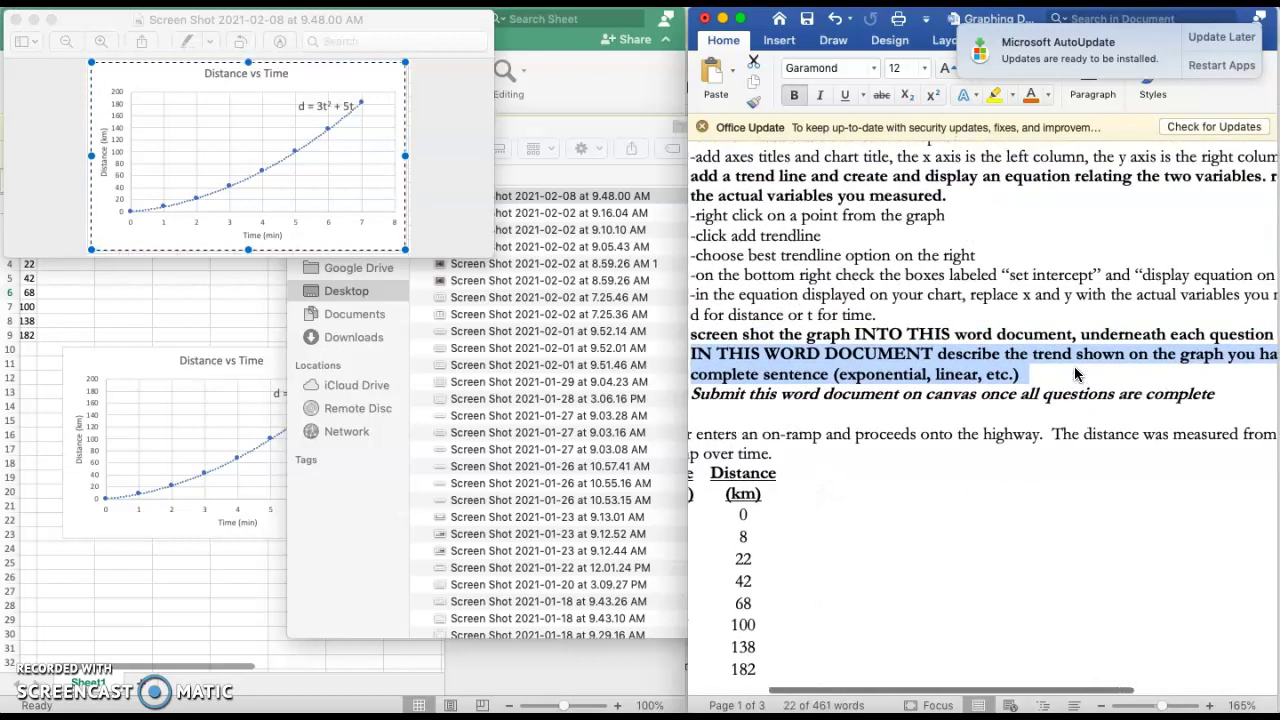
scroll(1076, 375, up, 1)
scroll(1076, 375, left, 3)
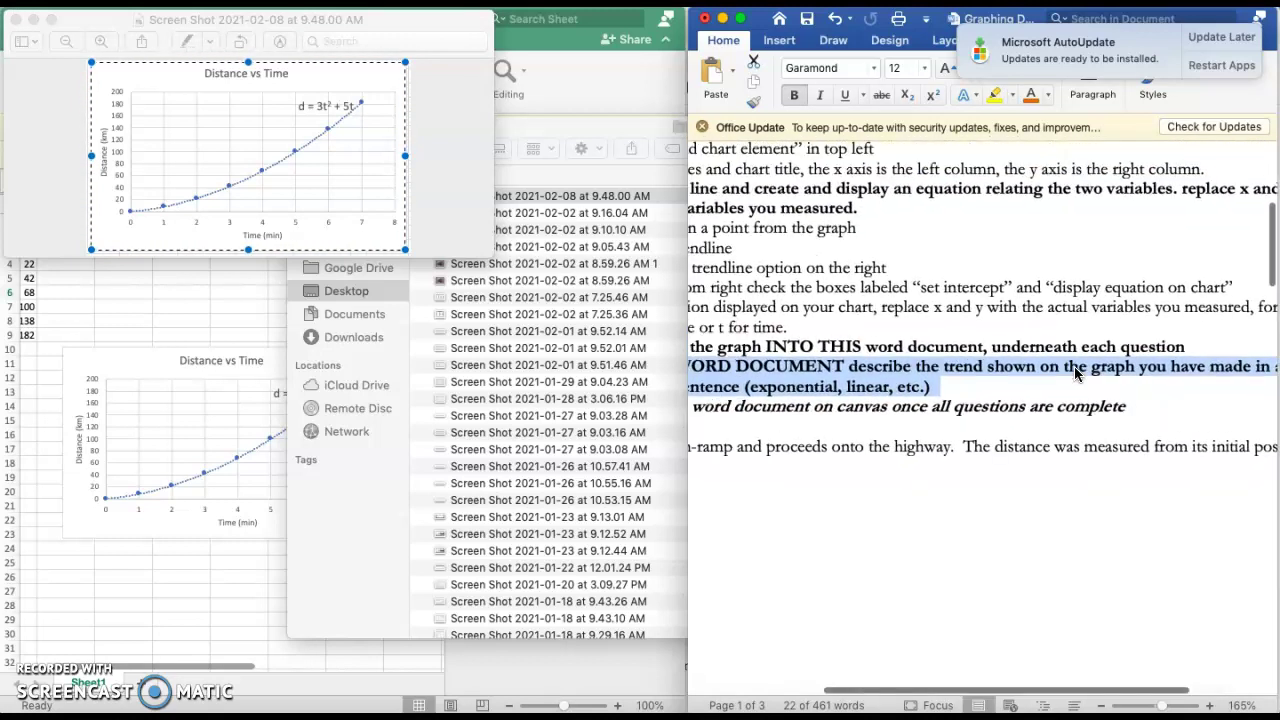
scroll(1076, 372, left, 1)
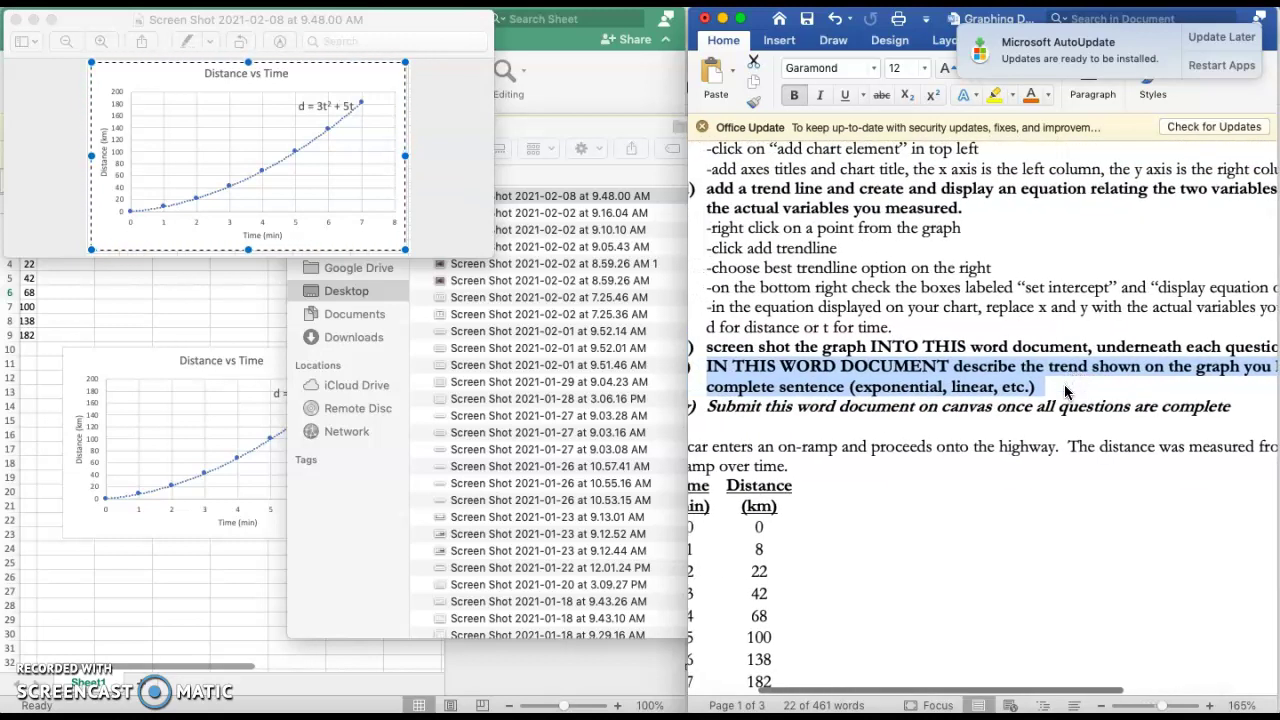
Write "Exponential: as x increases then y increases at an accelerated rate." below the chart image.
scroll(1066, 392, down, 10)
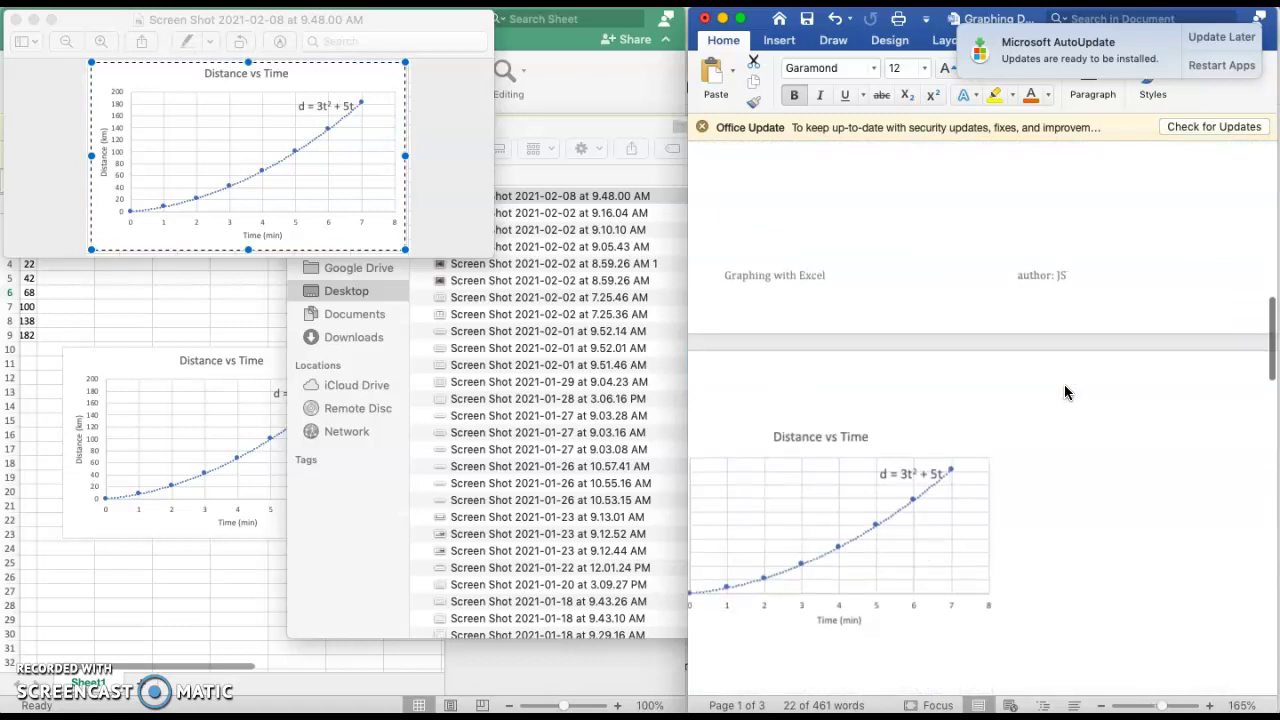
scroll(951, 423, left, 3)
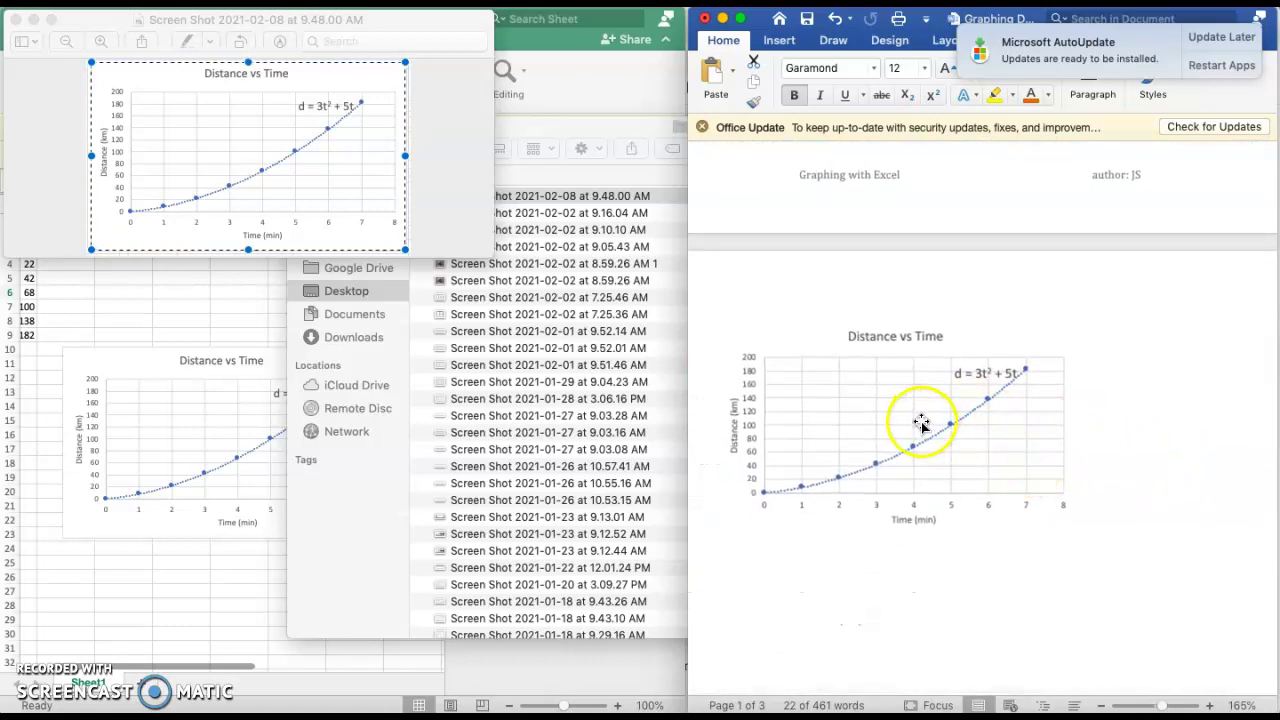
click(1089, 464)
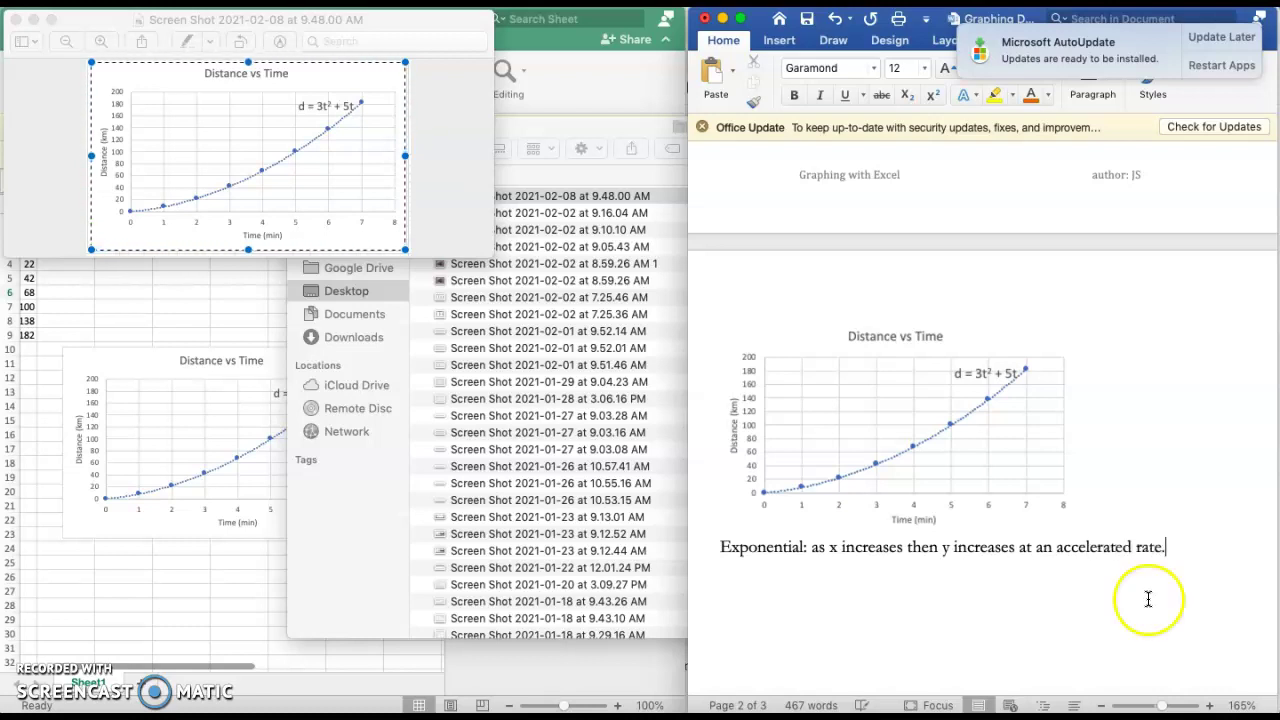
drag(1165, 546, 813, 545)
click(845, 545)
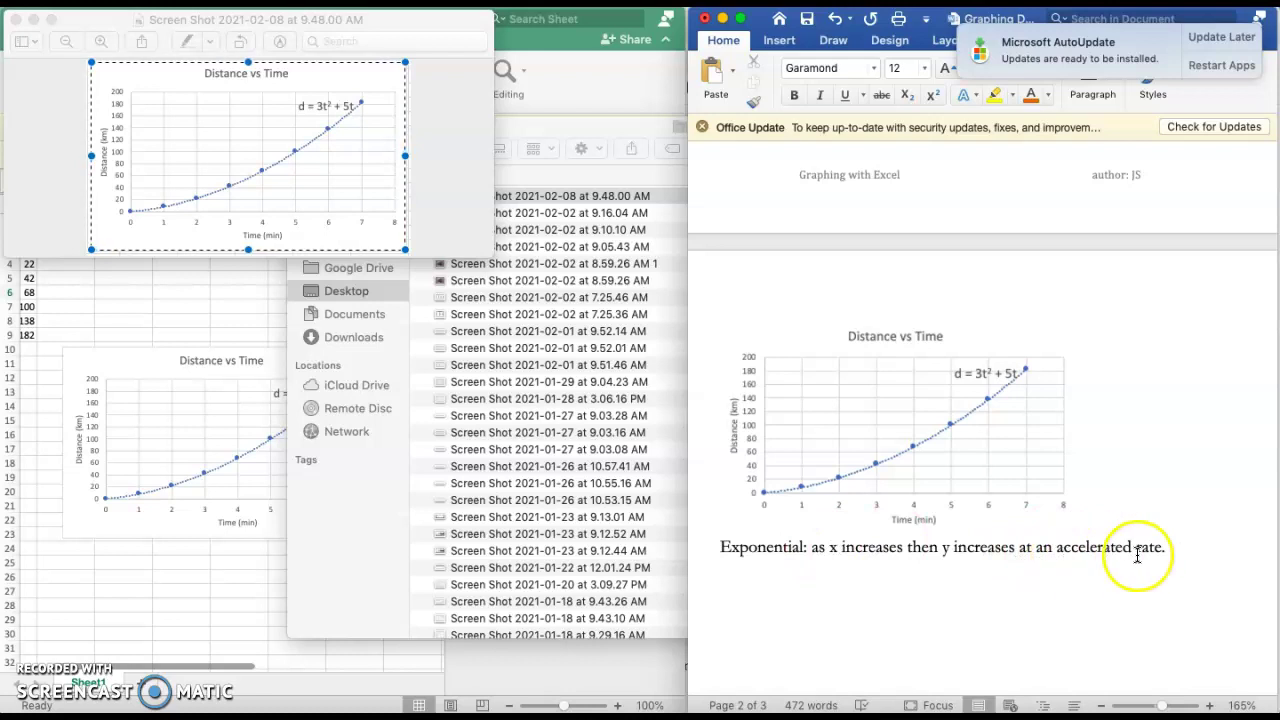
In the trend sentence, replace x with "Time" and y with "Distance".
click(836, 547)
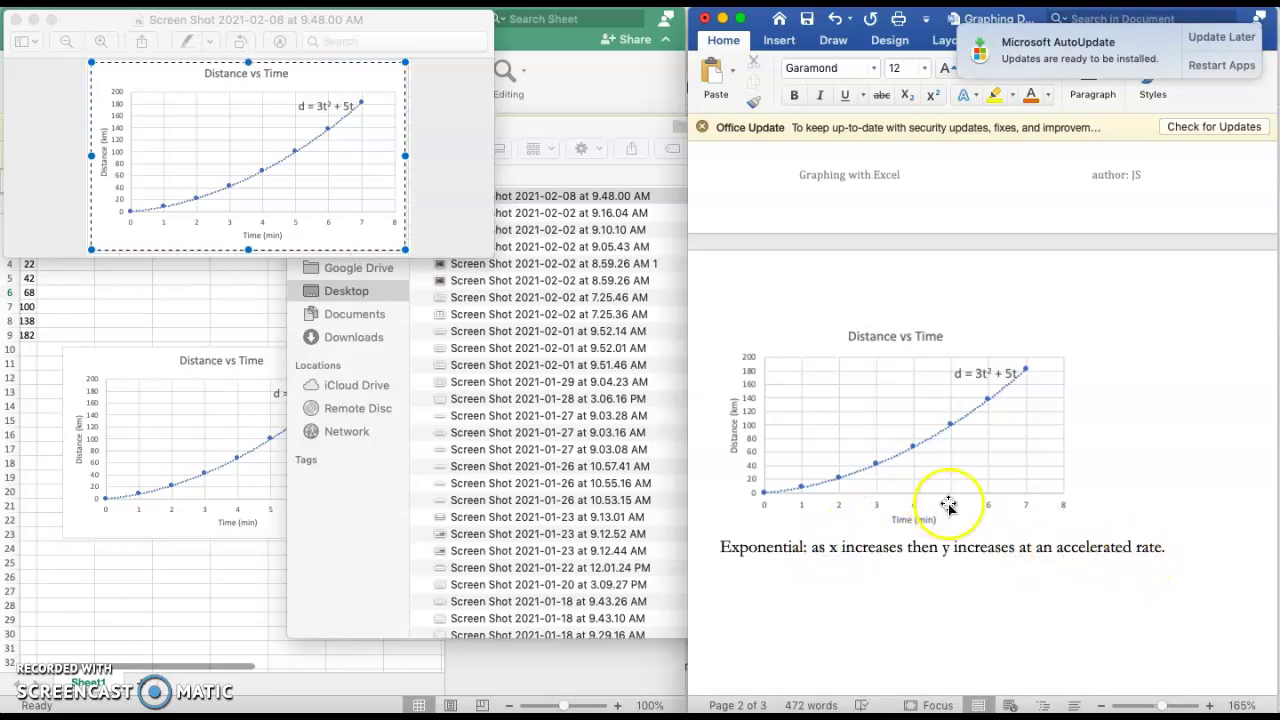
key(BackSpace)
text(Time)
click(935, 541)
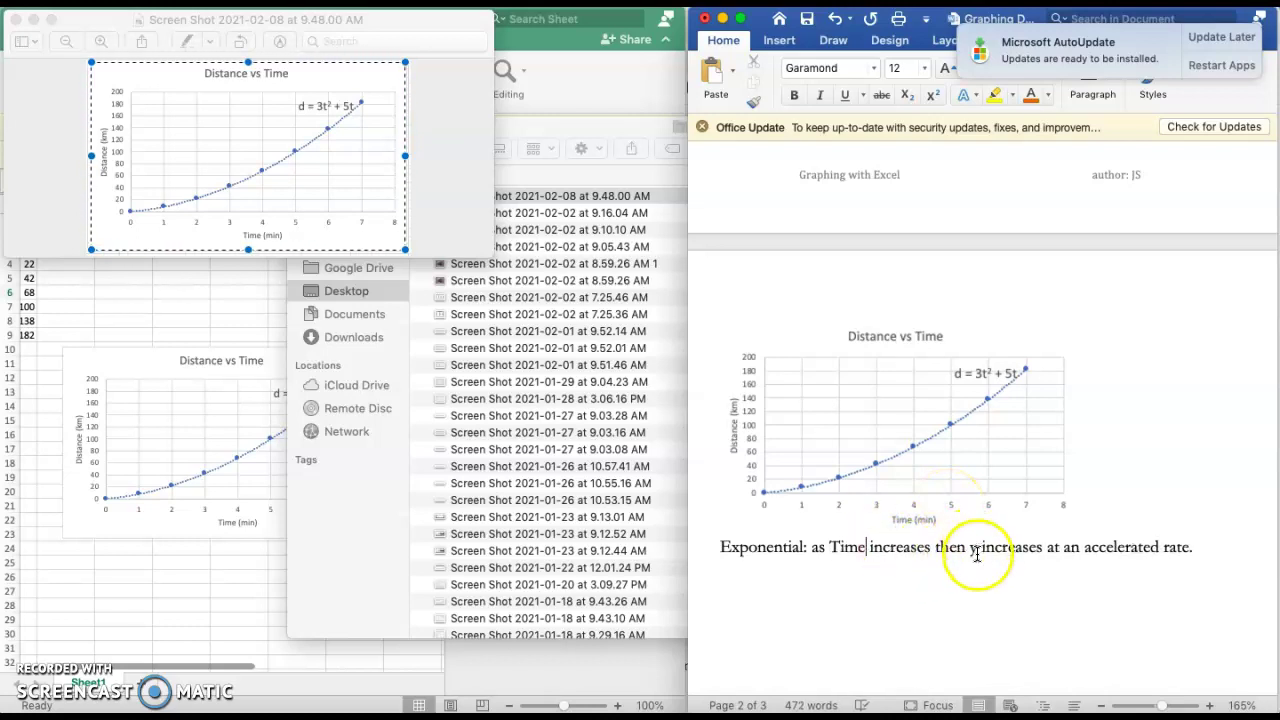
click(974, 548)
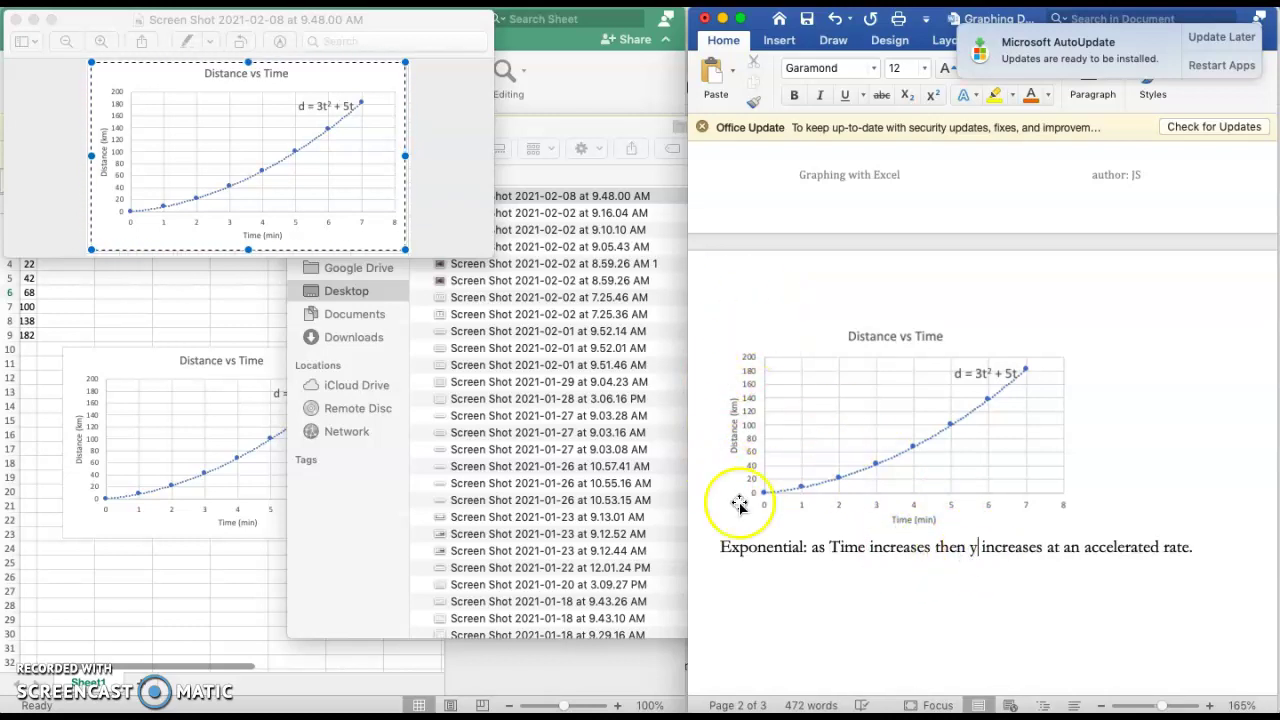
key(BackSpace)
text(Distance)
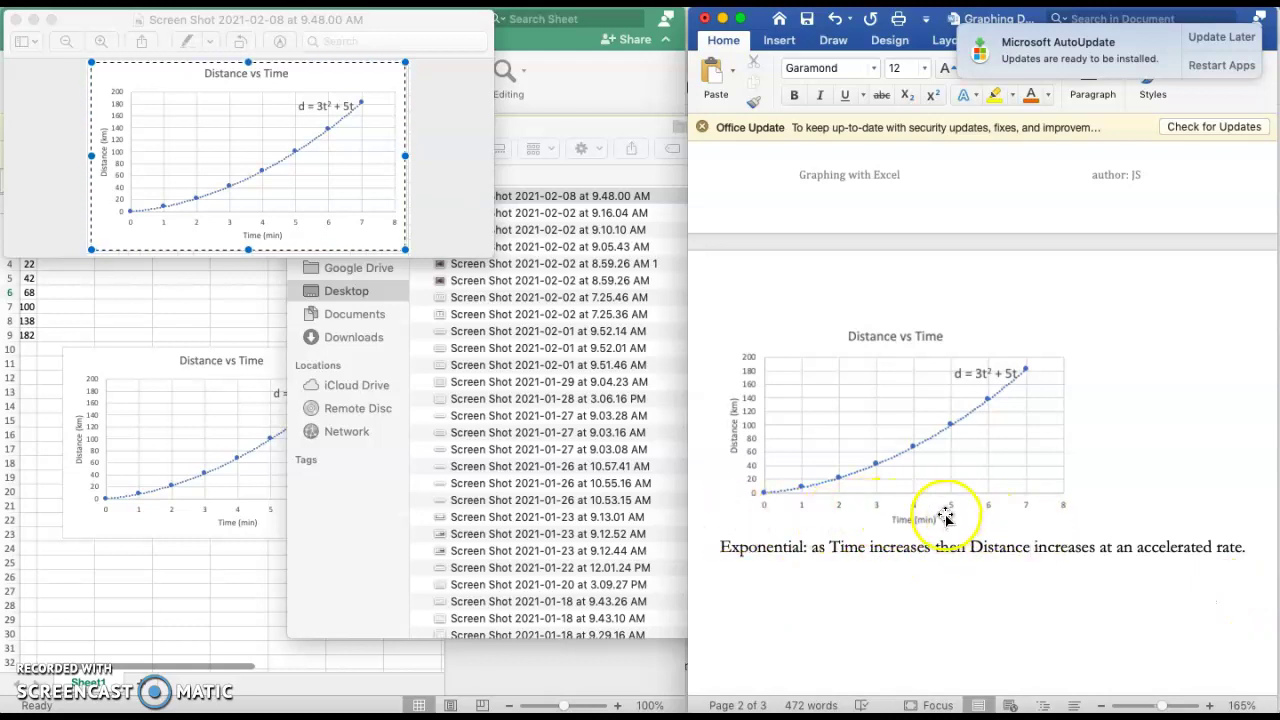
Capitalize "As" following "Exponential:" in the trend sentence, and return the text cursor to the sentence's end.
click(996, 538)
double_click(999, 543)
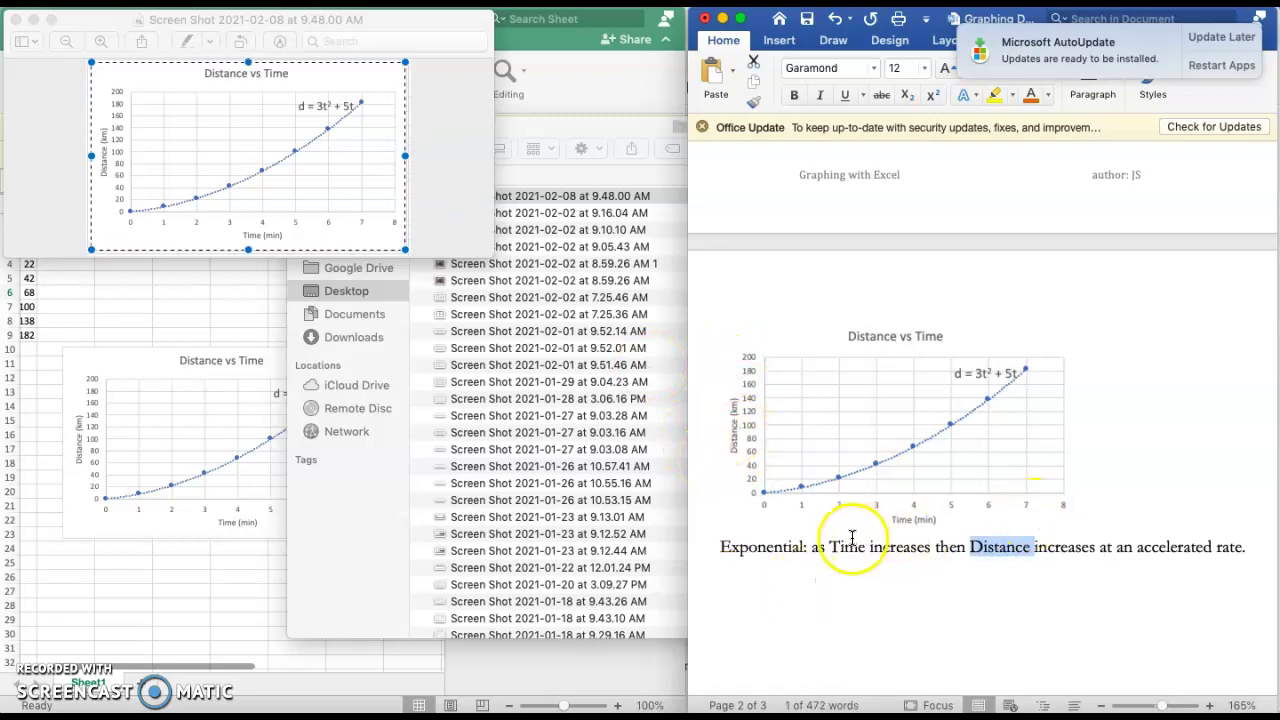
click(818, 548)
text(As)
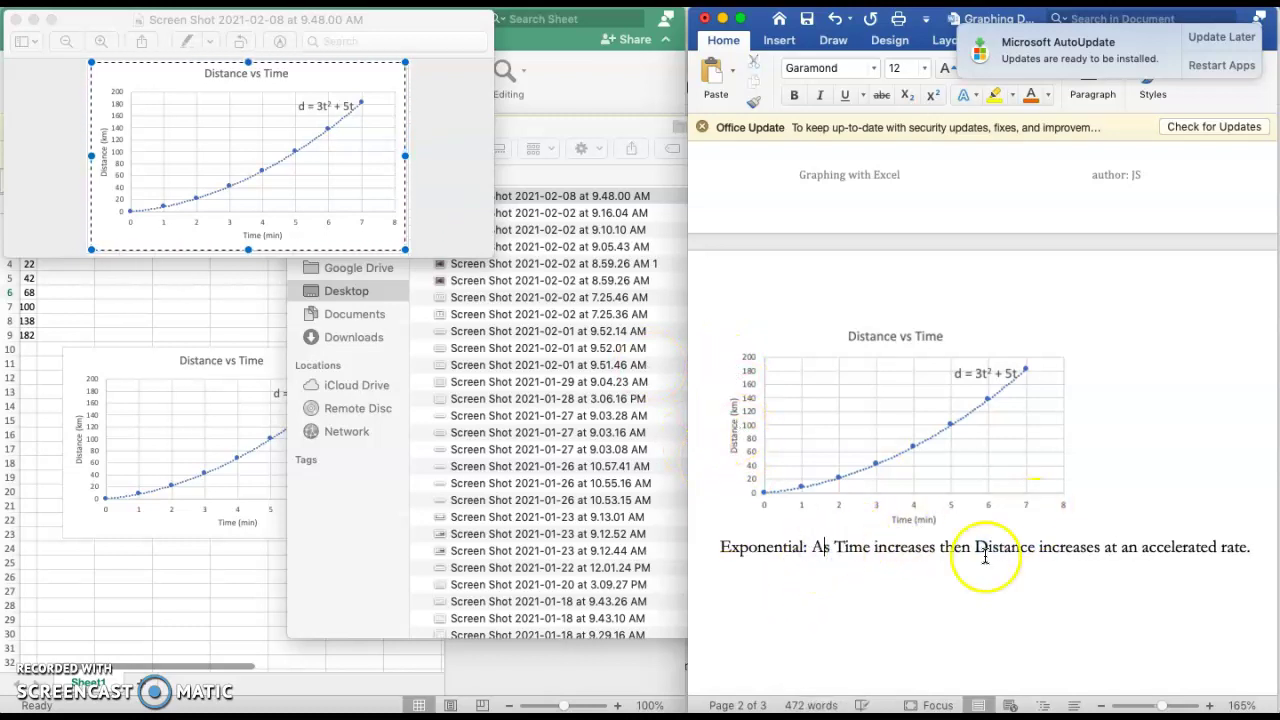
click(1233, 552)
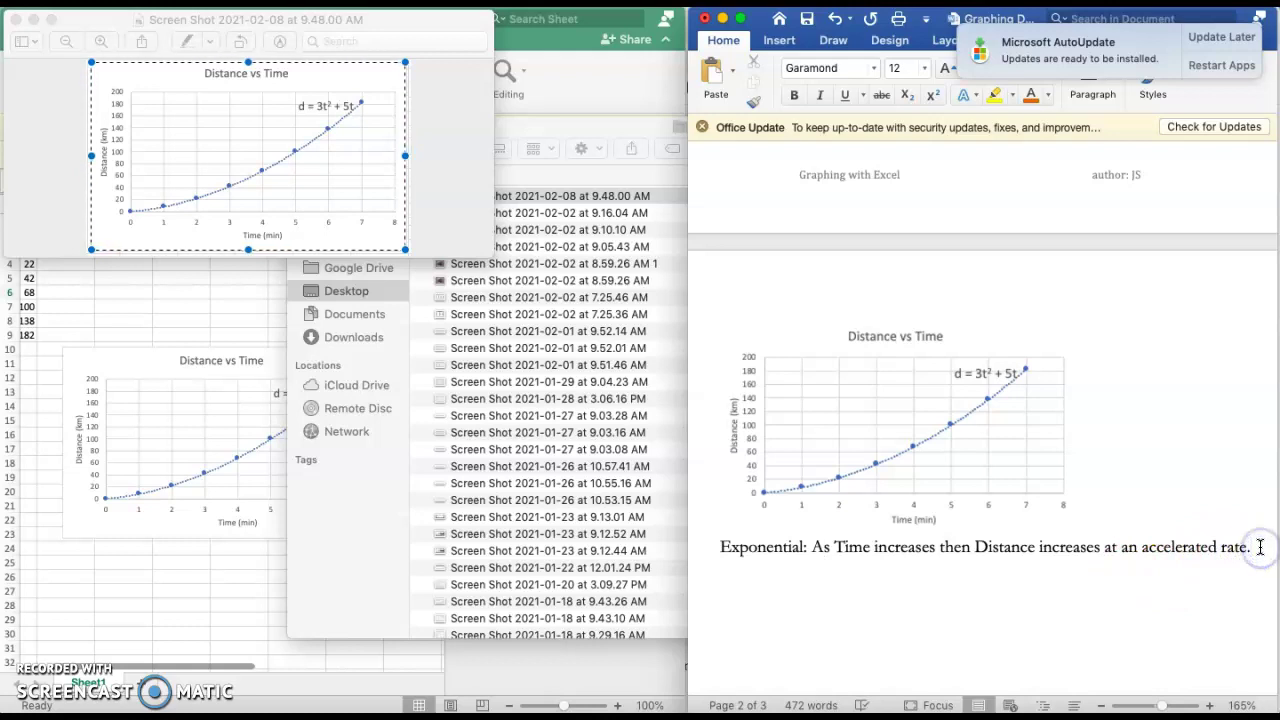
Postpone the pending Microsoft AutoUpdate installation.
click(1206, 38)
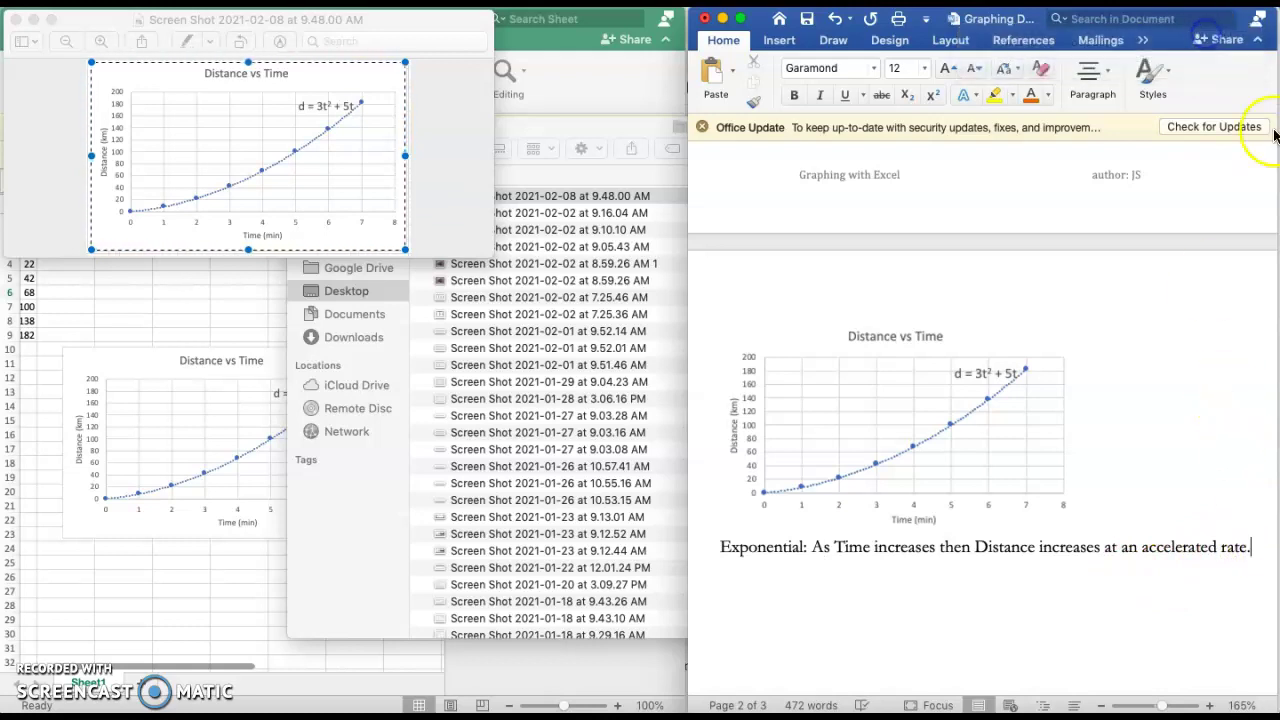